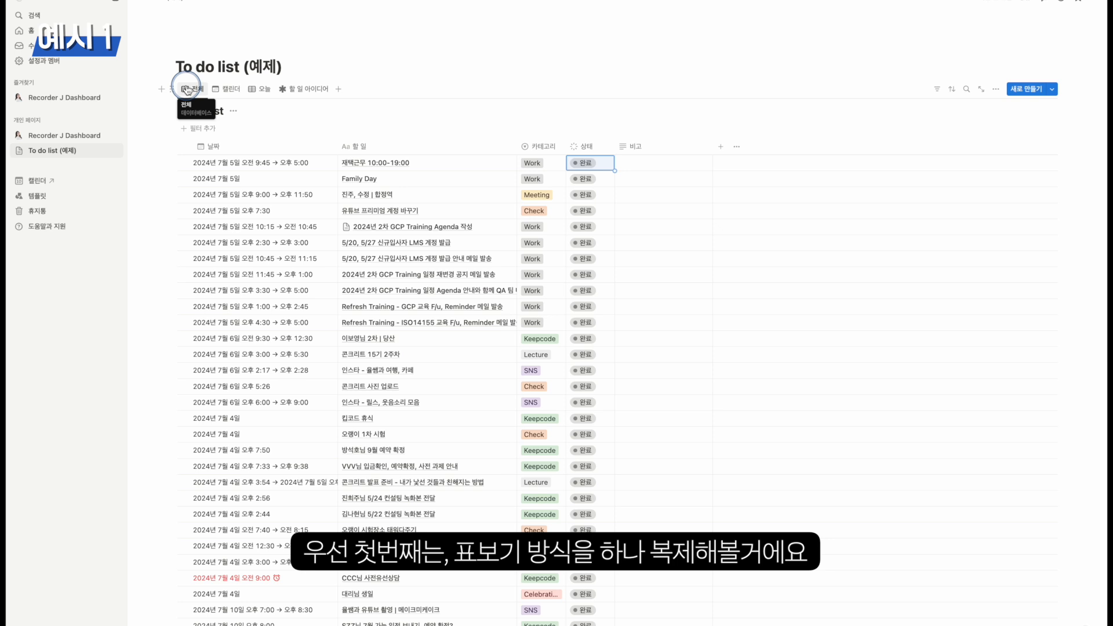
Duplicate the 전체 table view of the To do list database and name the copy 오늘.
{"action": "left_click", "coordinate": [186, 90]}
{"action": "left_click", "coordinate": [219, 175]}
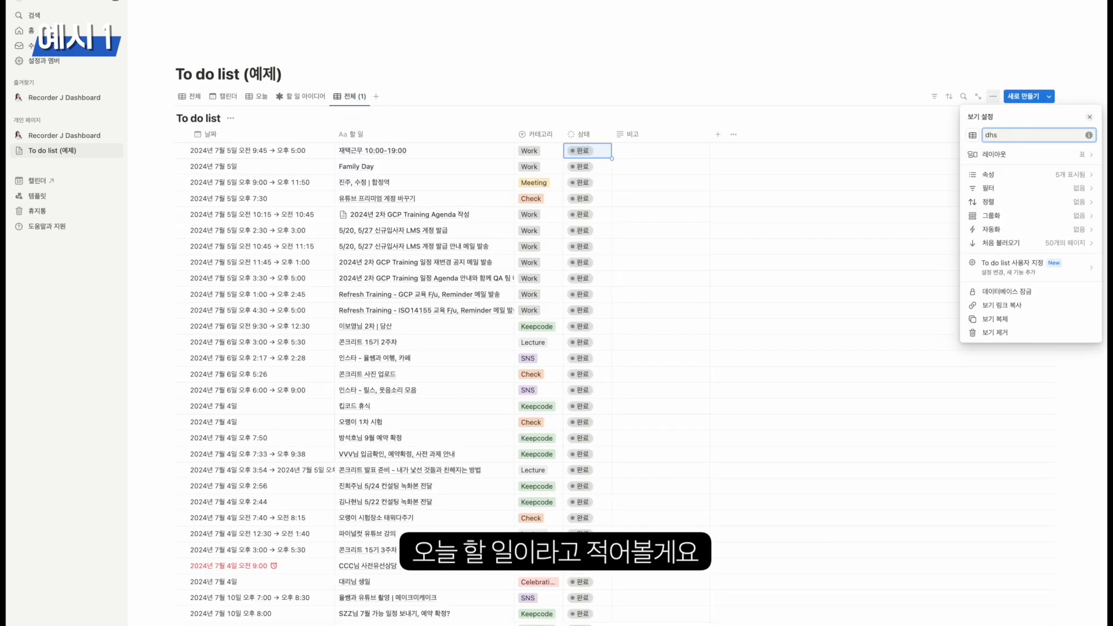
{"action": "type", "text": "오늘"}
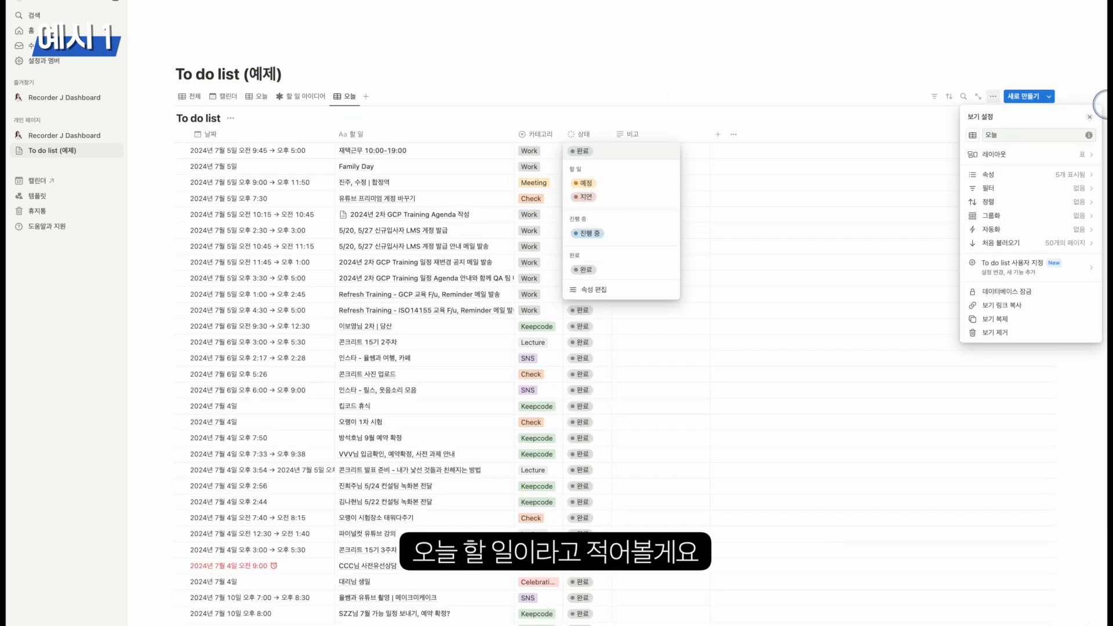
{"action": "left_click", "coordinate": [1106, 105]}
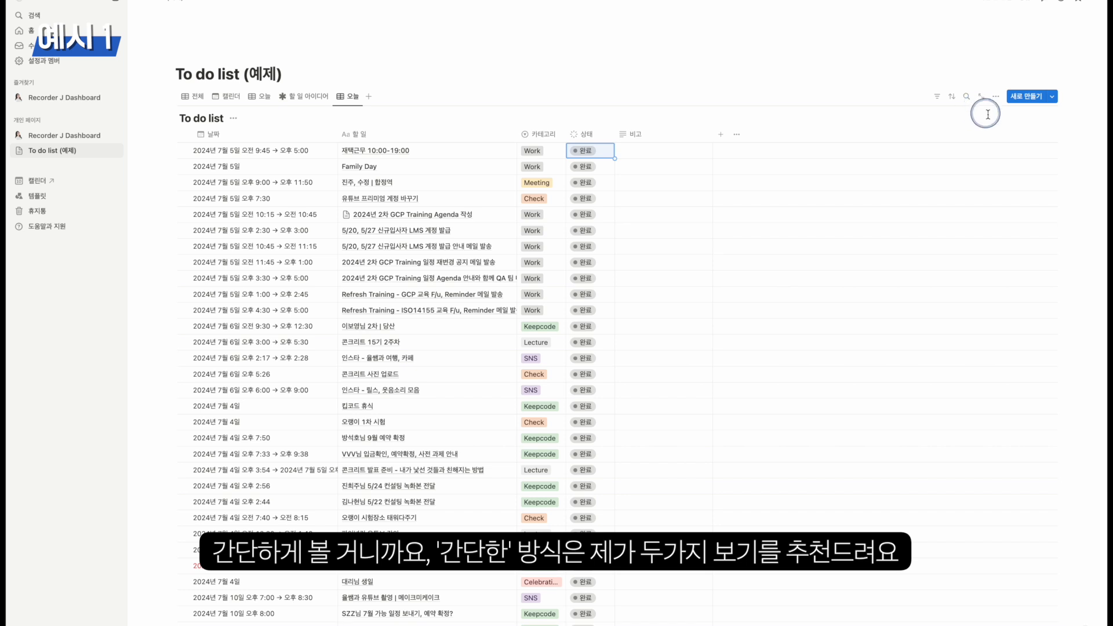
Switch the new 오늘 view to the list (리스트) layout and turn off its page icons.
{"action": "left_click", "coordinate": [996, 97]}
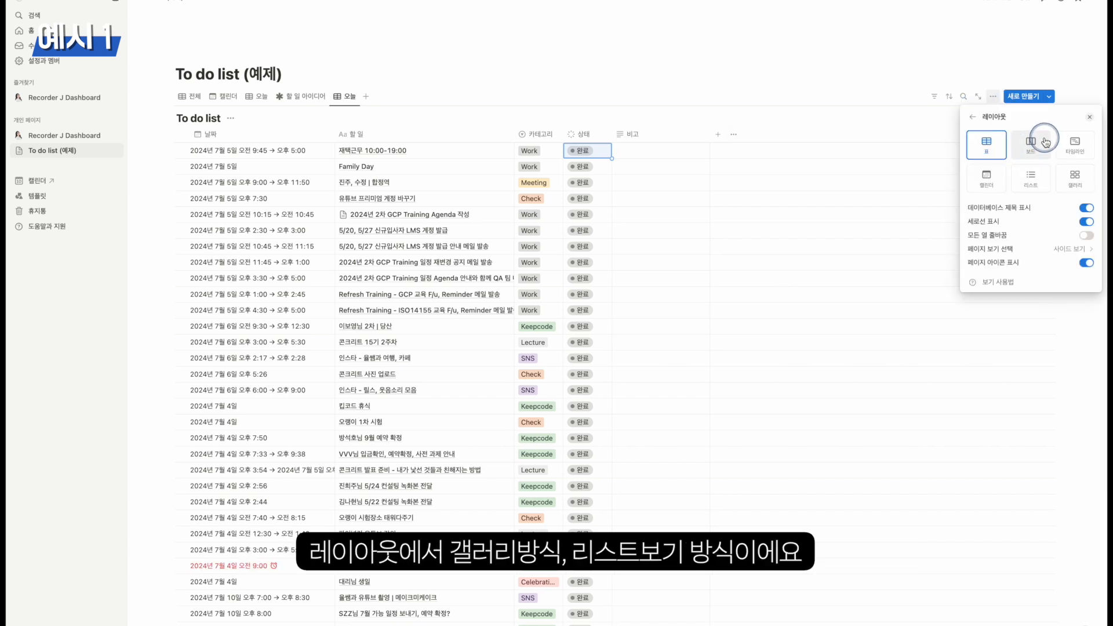
{"action": "left_click", "coordinate": [1044, 183]}
{"action": "left_click", "coordinate": [1088, 237]}
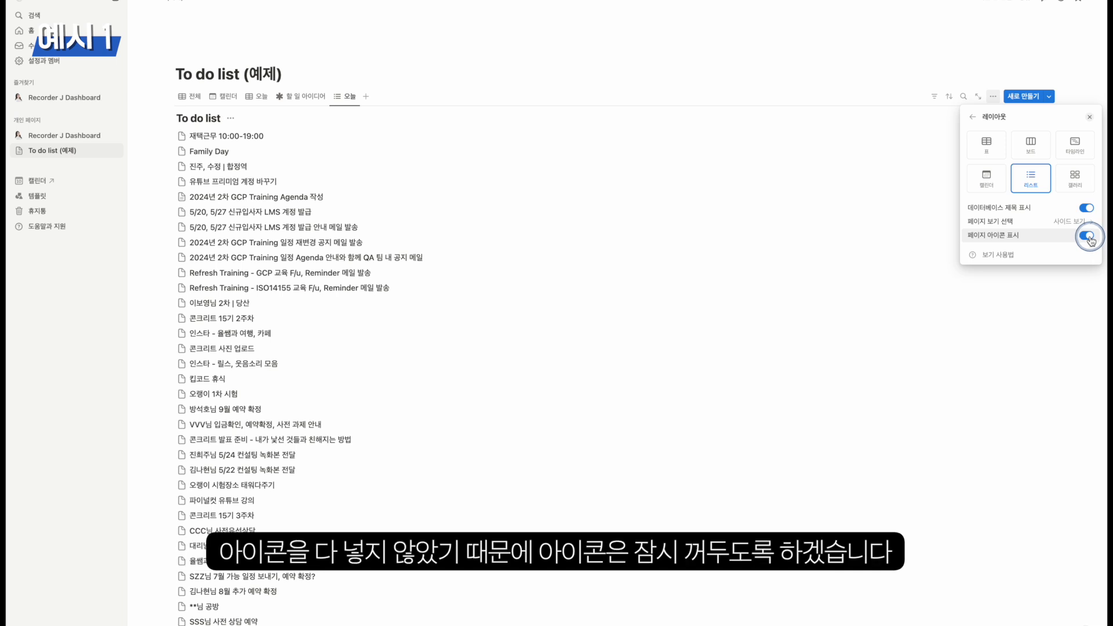
{"action": "left_click", "coordinate": [1085, 236]}
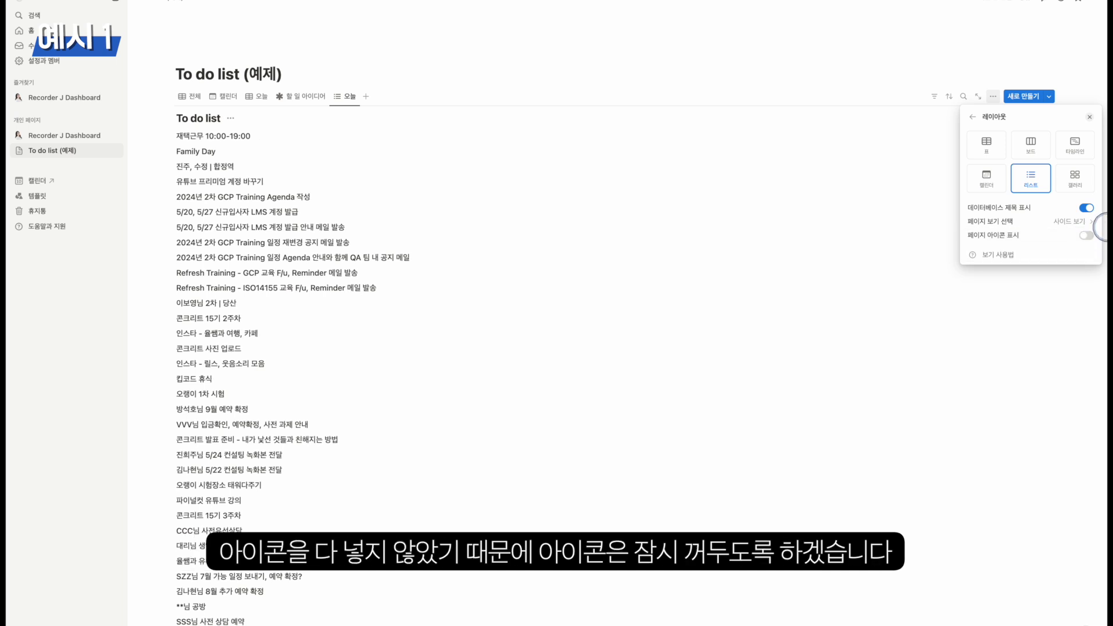
{"action": "left_click", "coordinate": [881, 68]}
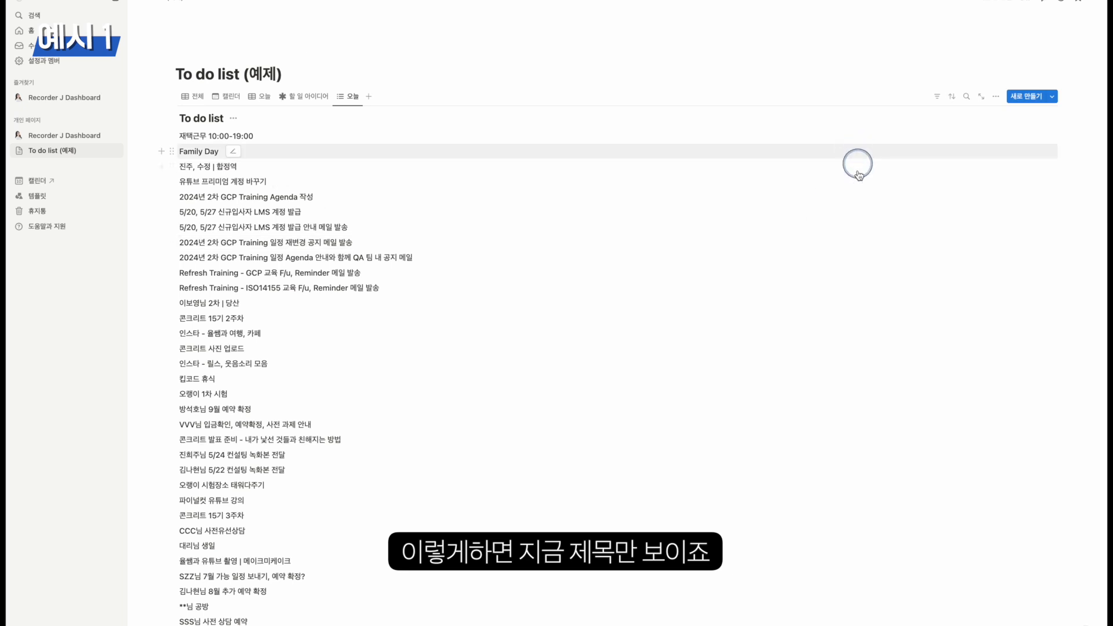
Show the 날짜 and 상태 properties alongside the titles in the 오늘 list view.
{"action": "left_click", "coordinate": [996, 96]}
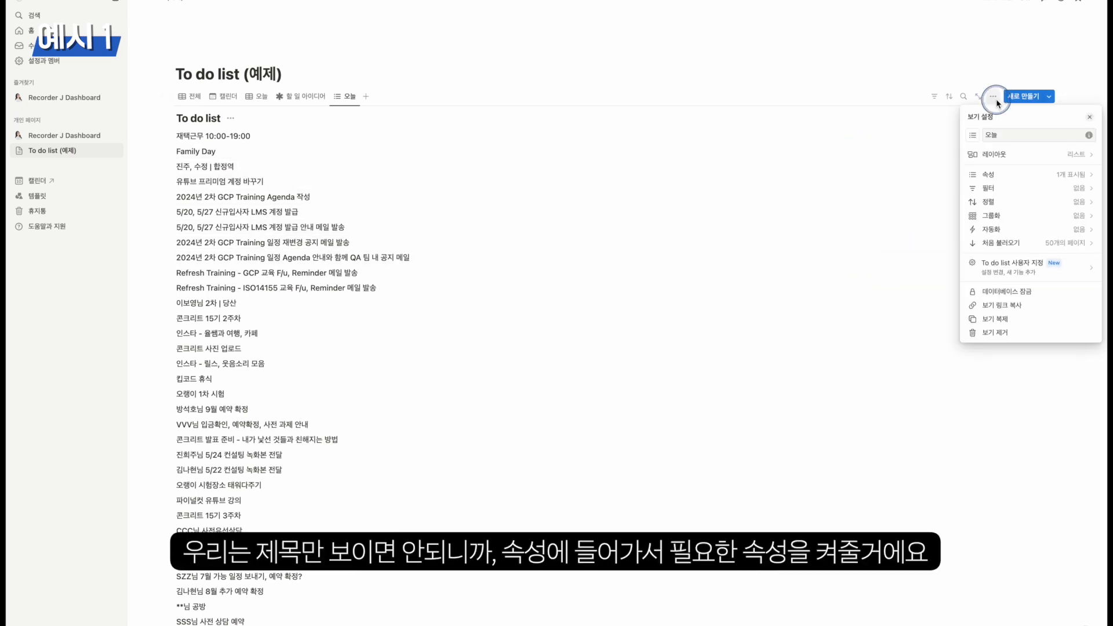
{"action": "left_click", "coordinate": [1017, 180]}
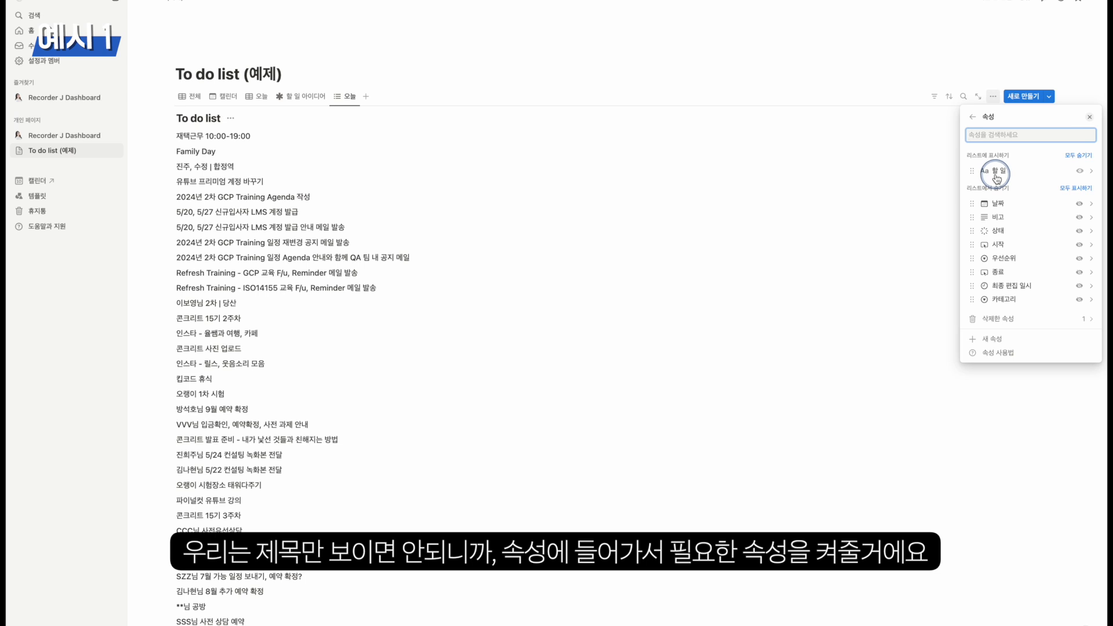
{"action": "left_click", "coordinate": [1082, 173]}
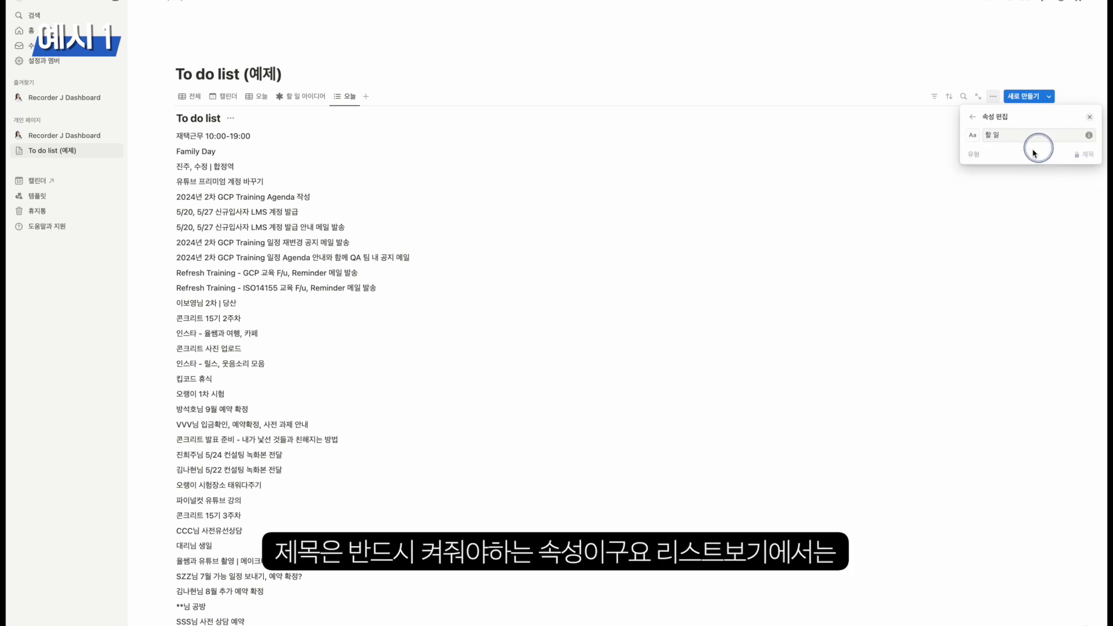
{"action": "left_click", "coordinate": [970, 118]}
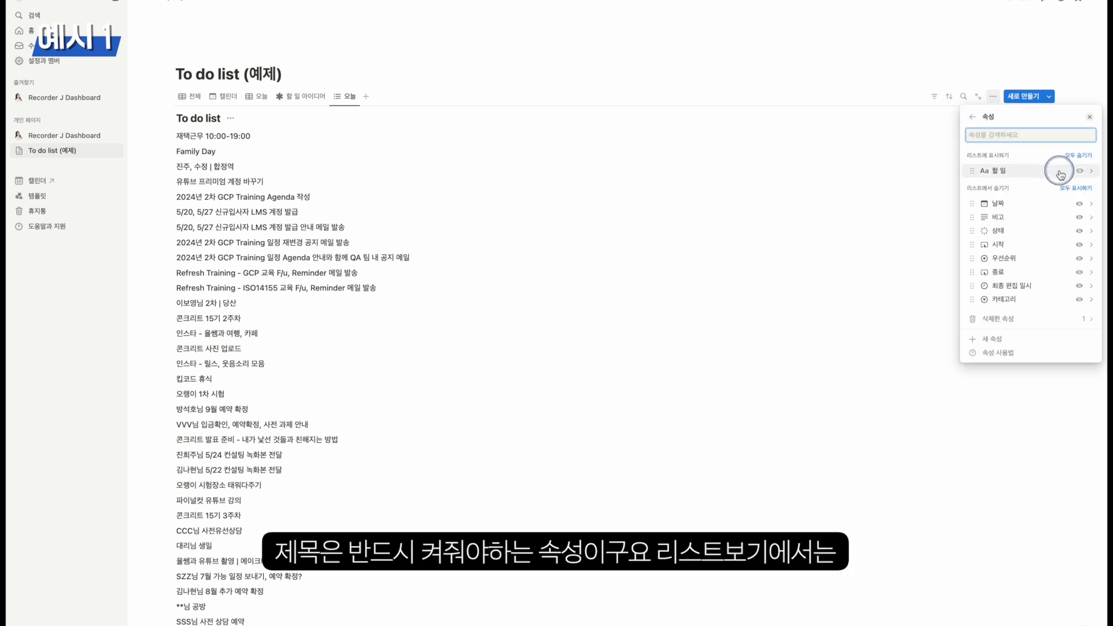
{"action": "left_click", "coordinate": [1079, 185]}
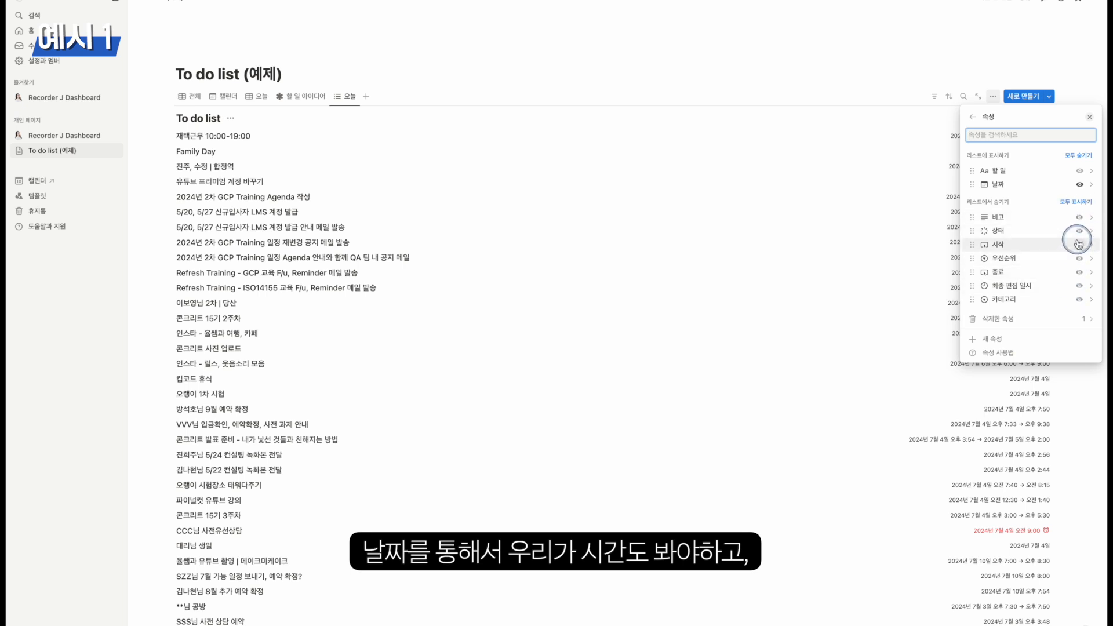
{"action": "left_click", "coordinate": [1079, 230]}
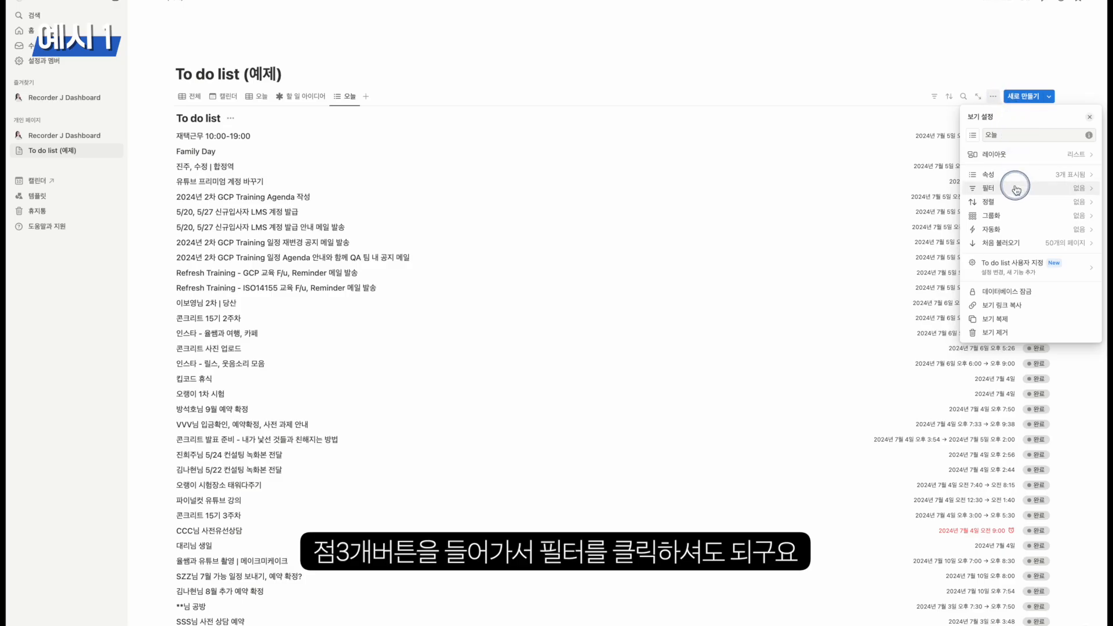
Filter the 오늘 list view by 날짜 with the condition 값과 동일한 데이터 set to 오늘.
{"action": "left_click", "coordinate": [934, 100]}
{"action": "left_click_drag", "start_coordinate": [939, 104], "coordinate": [938, 87]}
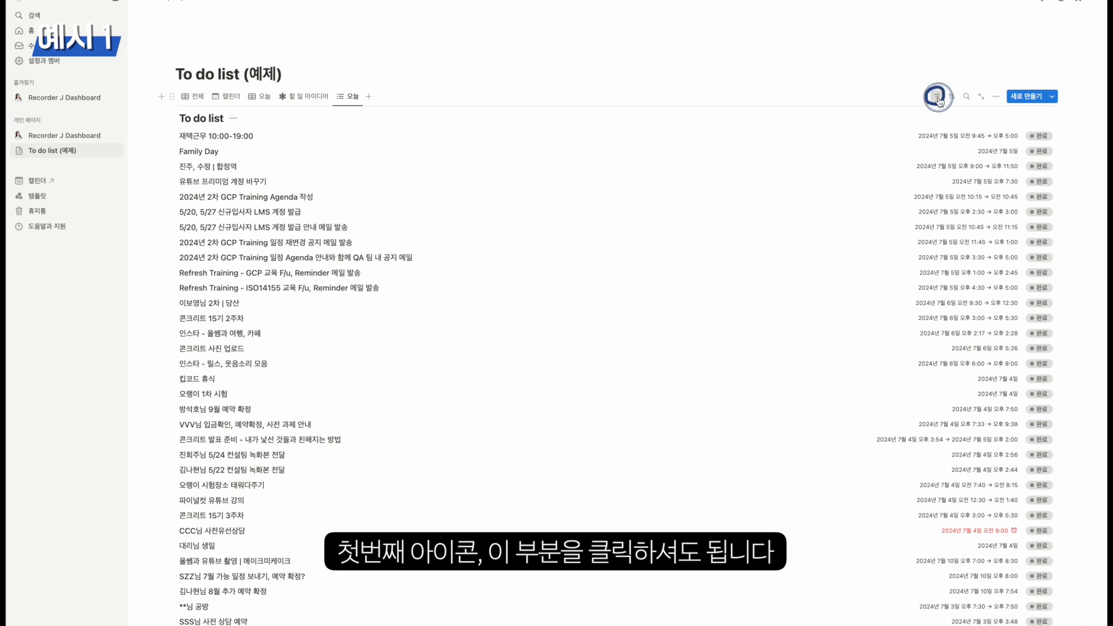
{"action": "left_click", "coordinate": [939, 102]}
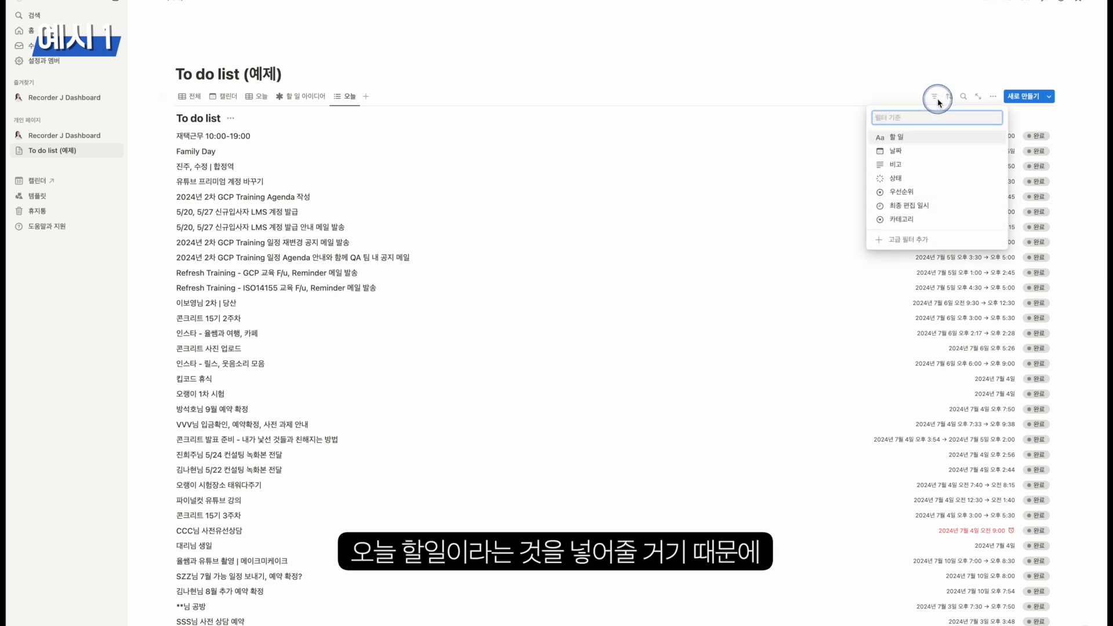
{"action": "left_click", "coordinate": [930, 154]}
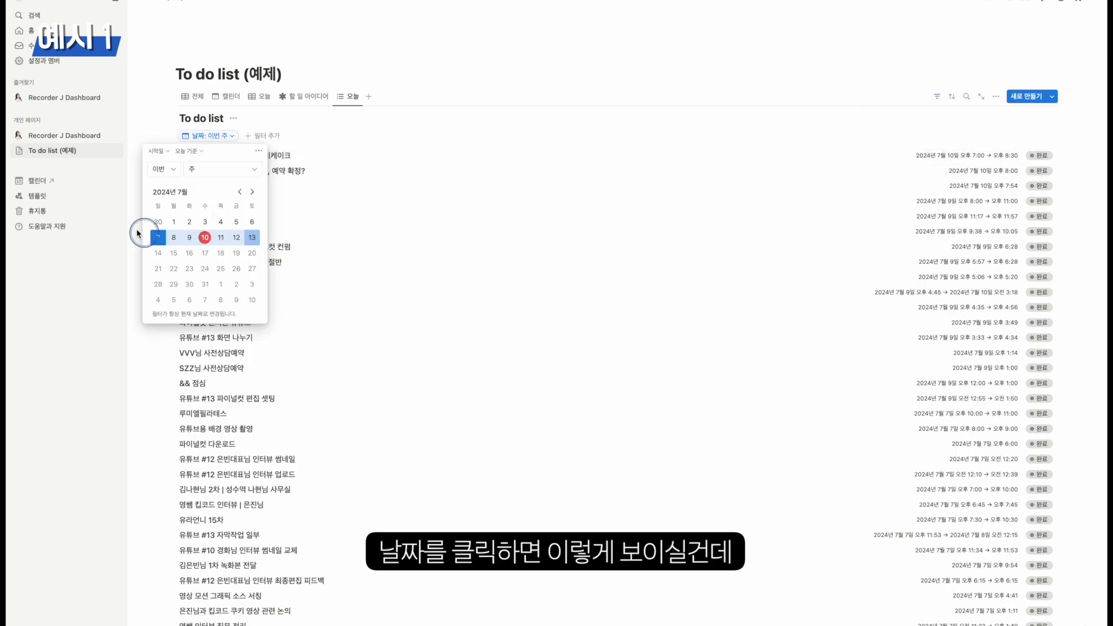
{"action": "left_click", "coordinate": [186, 152]}
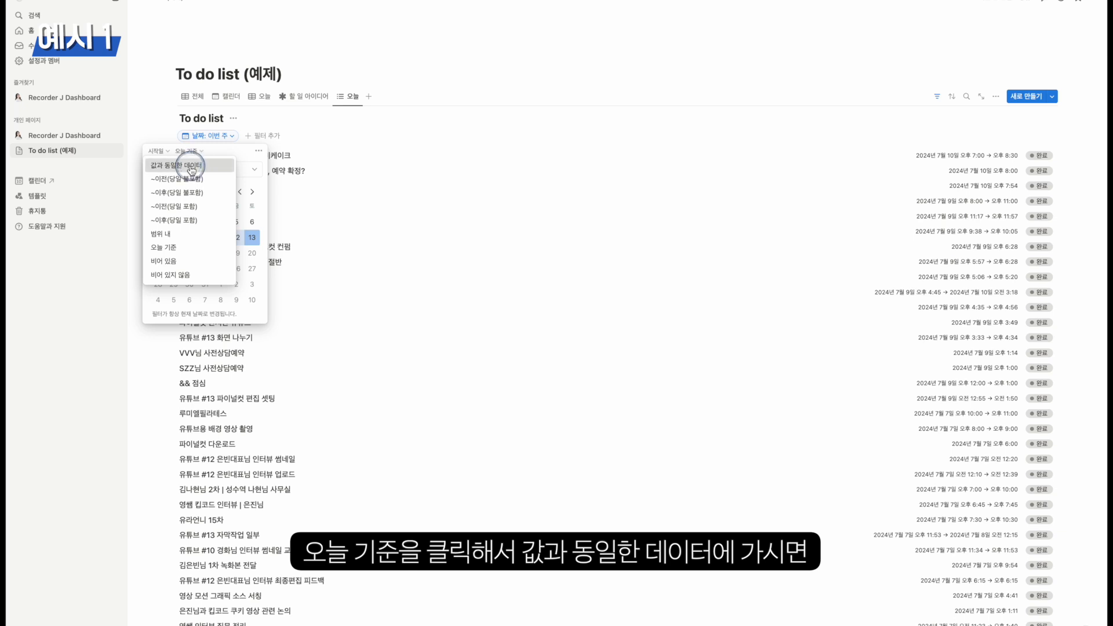
{"action": "left_click", "coordinate": [191, 167]}
{"action": "left_click", "coordinate": [240, 169]}
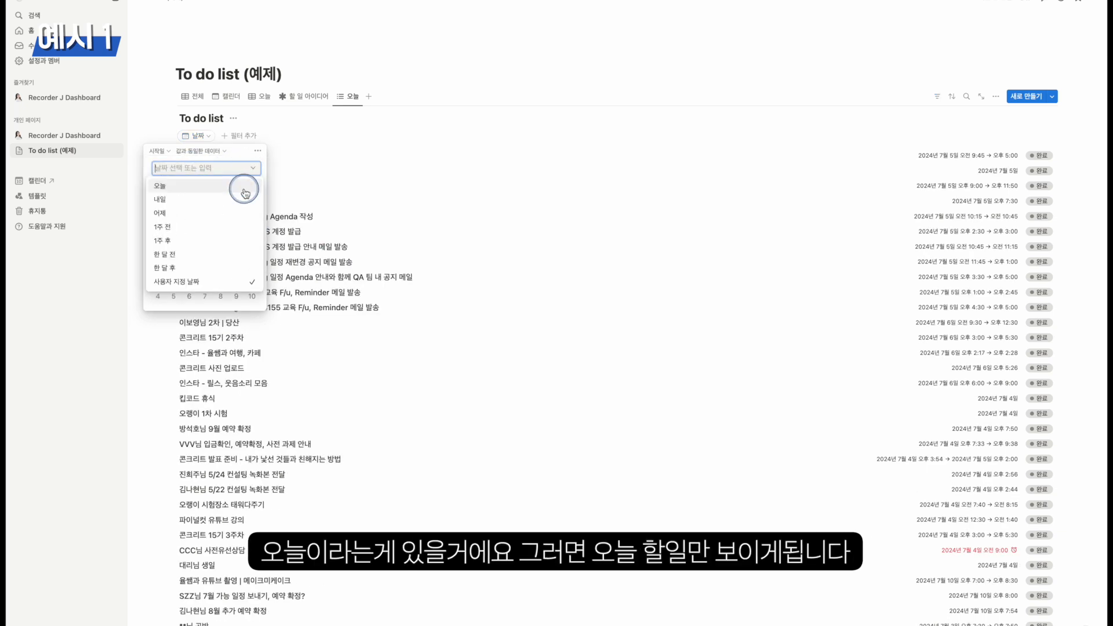
{"action": "left_click", "coordinate": [245, 189]}
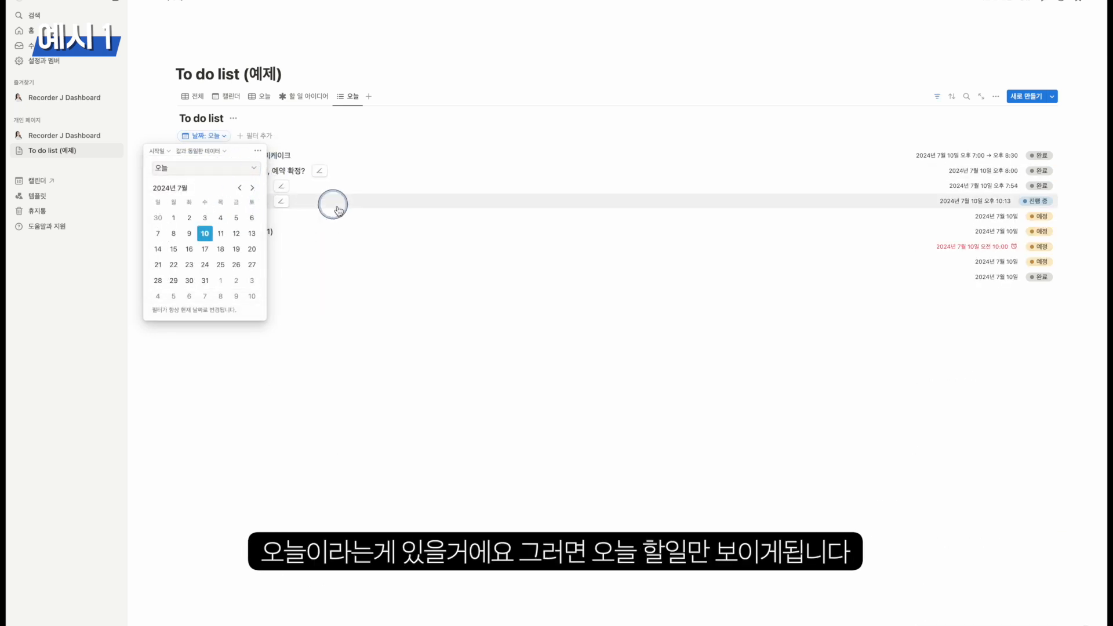
{"action": "left_click", "coordinate": [630, 350]}
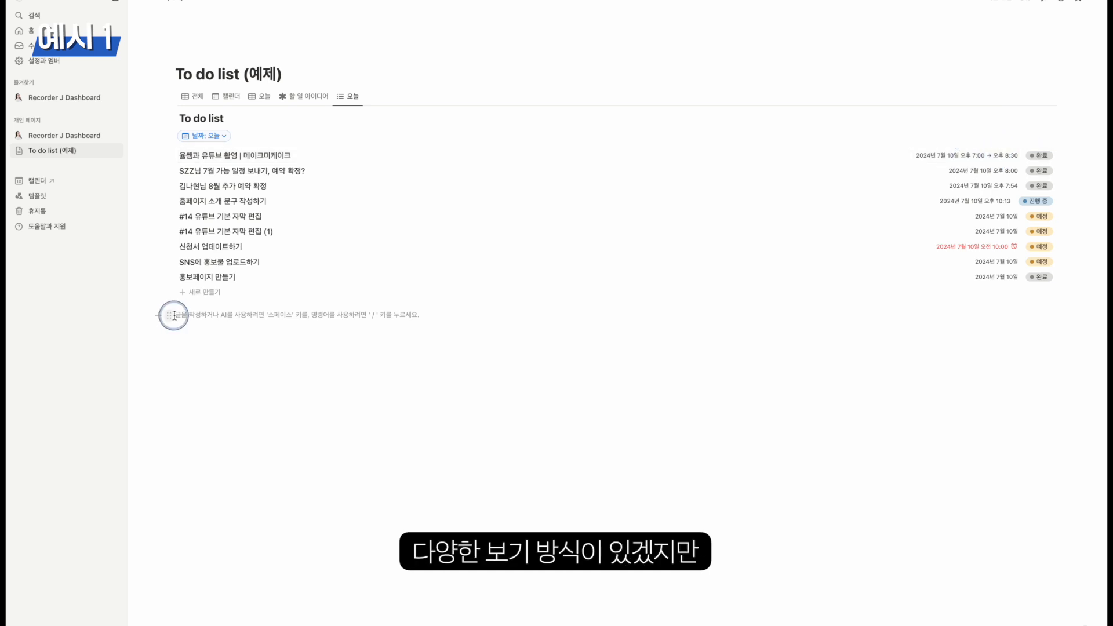
Arrange the To do list database in a column beside an empty column beneath the page title.
{"action": "left_click_drag", "start_coordinate": [195, 128], "coordinate": [267, 67]}
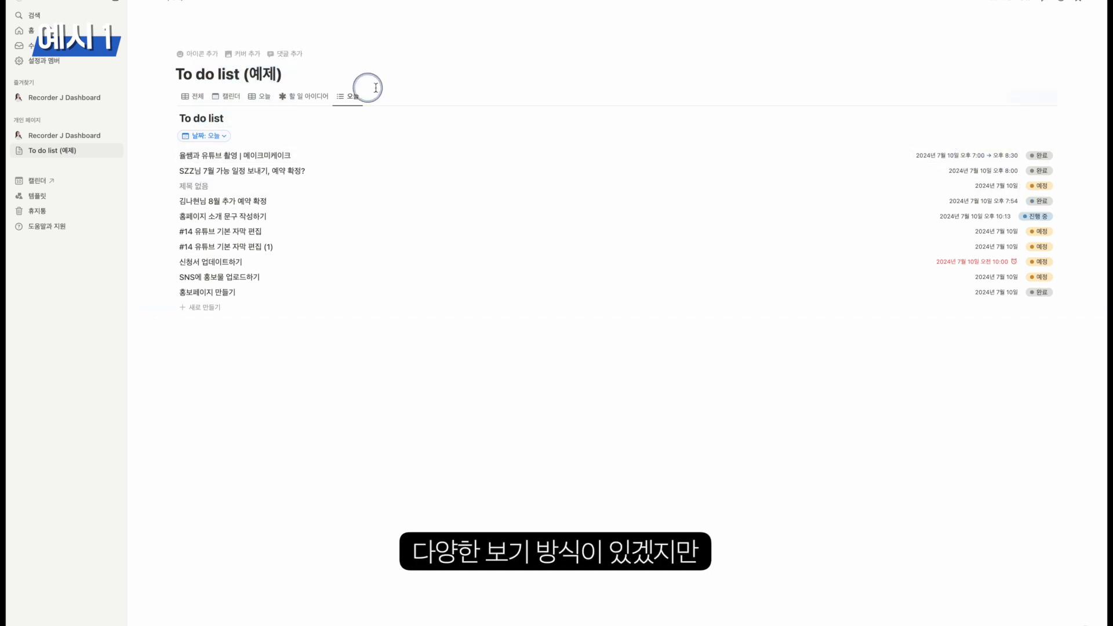
{"action": "left_click", "coordinate": [423, 70]}
{"action": "key", "text": "Return"}
{"action": "left_click", "coordinate": [217, 95]}
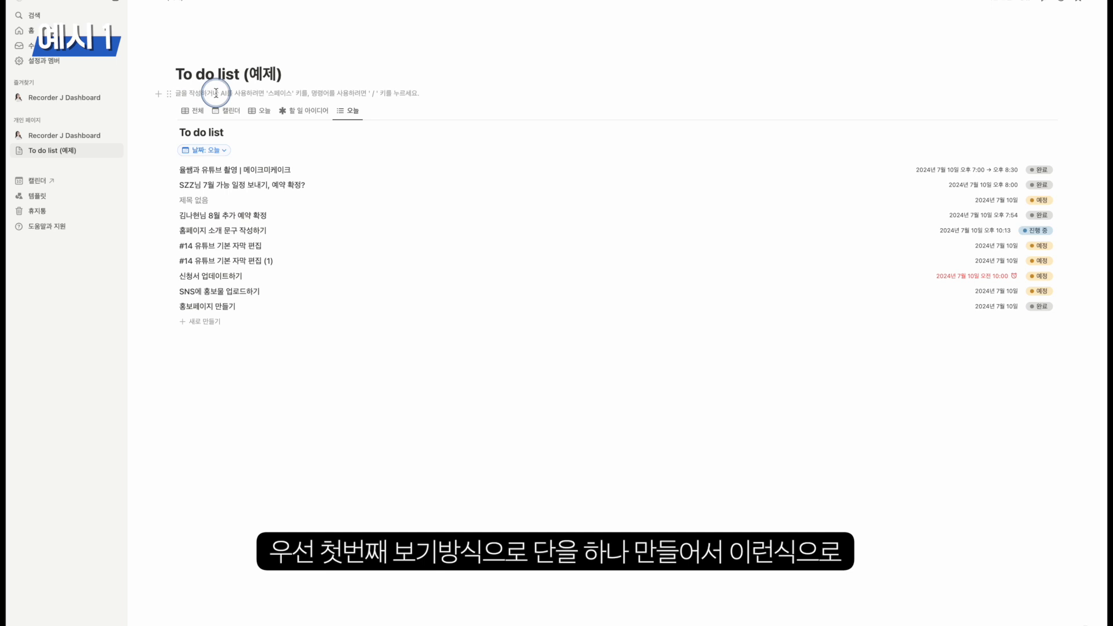
{"action": "key", "text": "Return"}
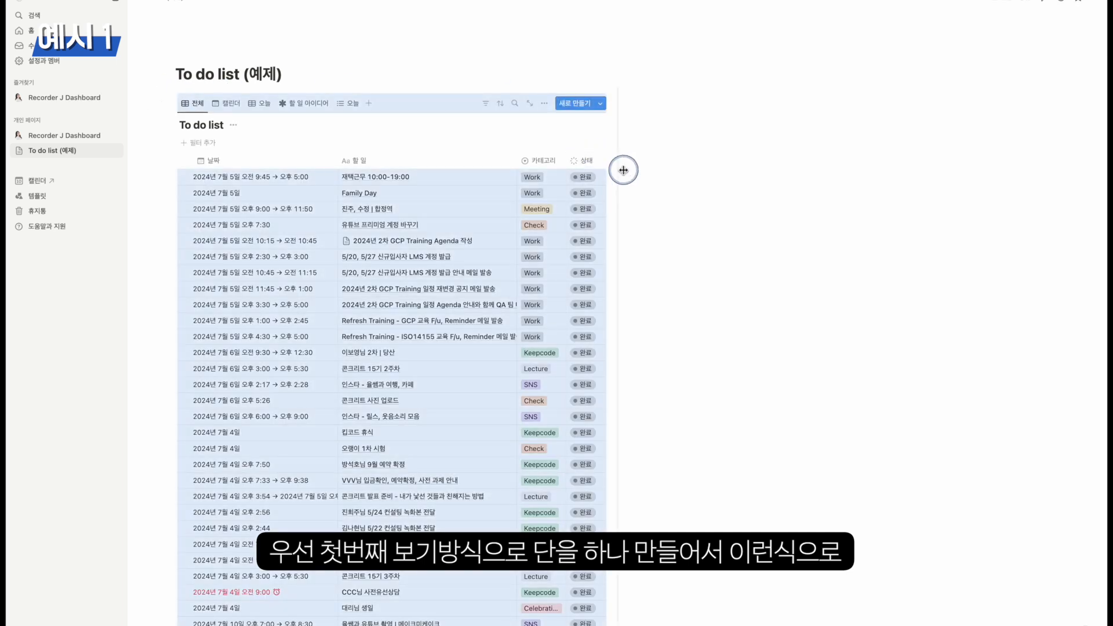
{"action": "left_click_drag", "start_coordinate": [611, 199], "coordinate": [593, 204]}
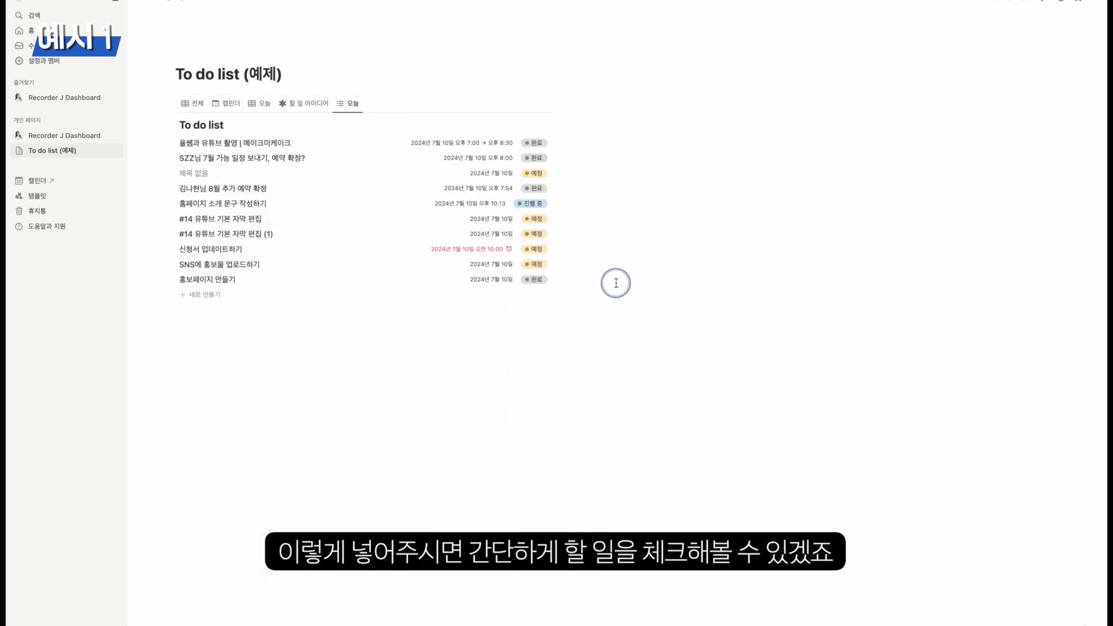
{"action": "left_click", "coordinate": [630, 93]}
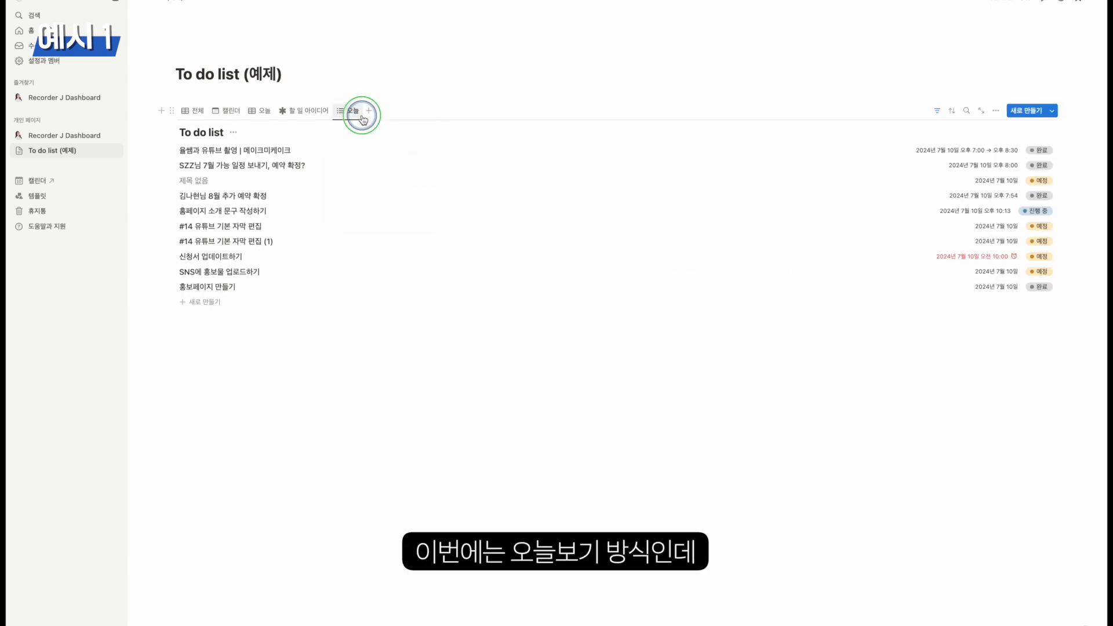
Duplicate the filtered 오늘 list view and switch the copy to the gallery (갤러리) layout.
{"action": "left_click", "coordinate": [356, 110]}
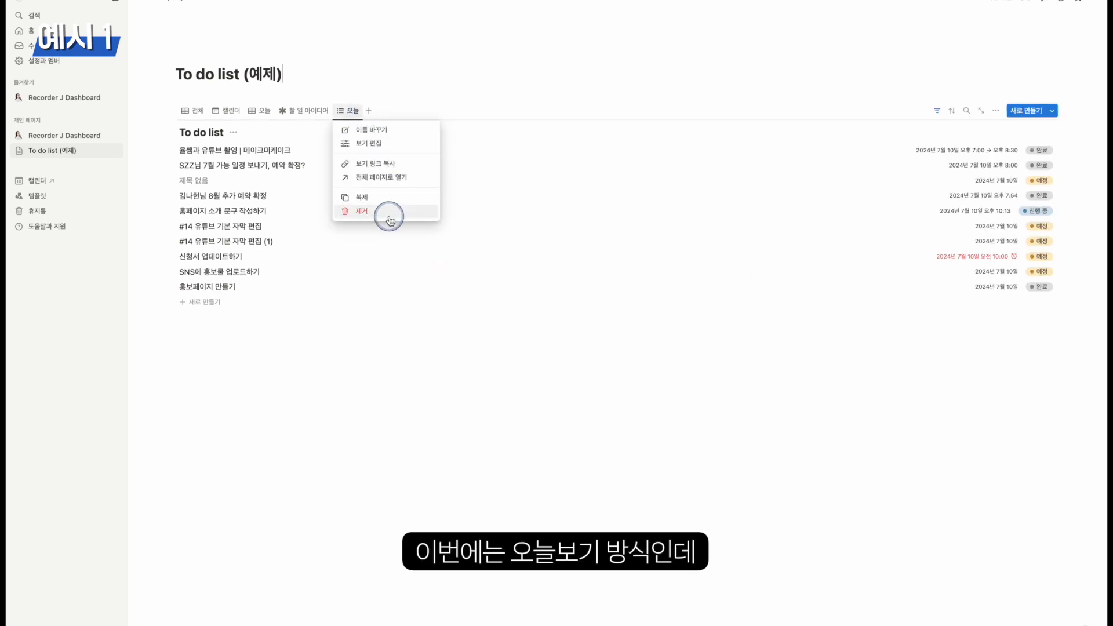
{"action": "left_click", "coordinate": [397, 199]}
{"action": "left_click", "coordinate": [1075, 168]}
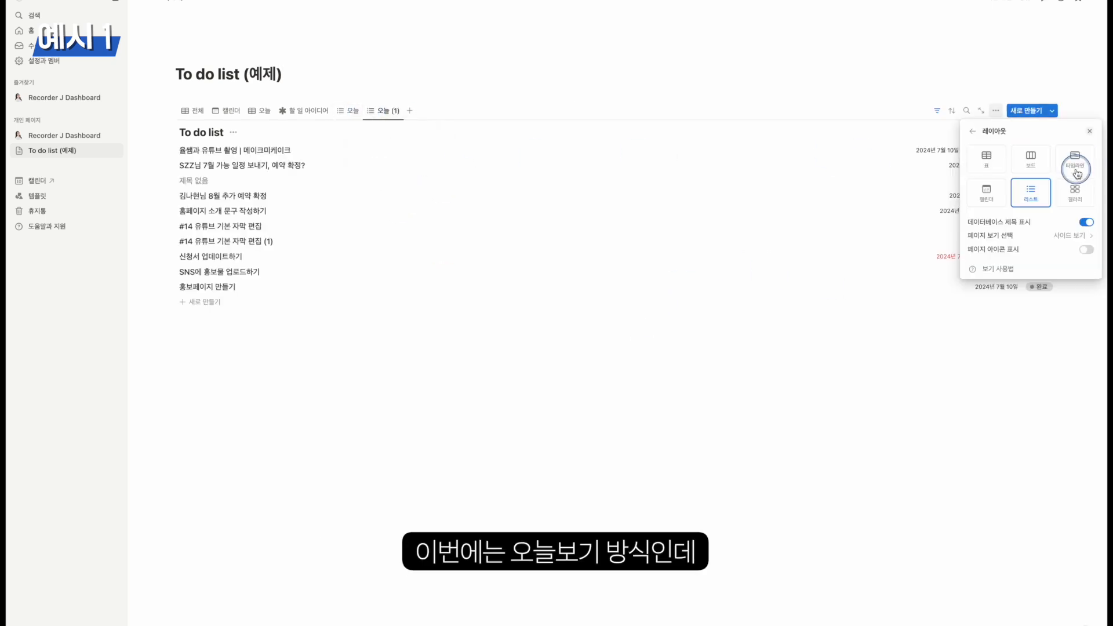
{"action": "left_click", "coordinate": [1074, 192]}
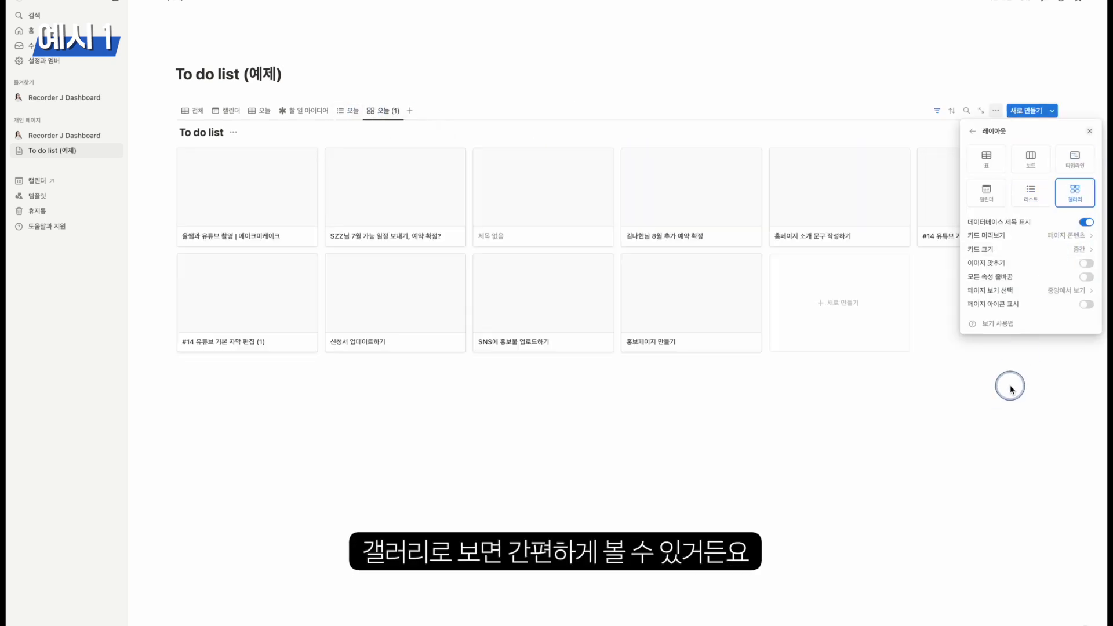
Set the gallery's card size to 작게 and turn off the card preview.
{"action": "left_click", "coordinate": [1079, 250]}
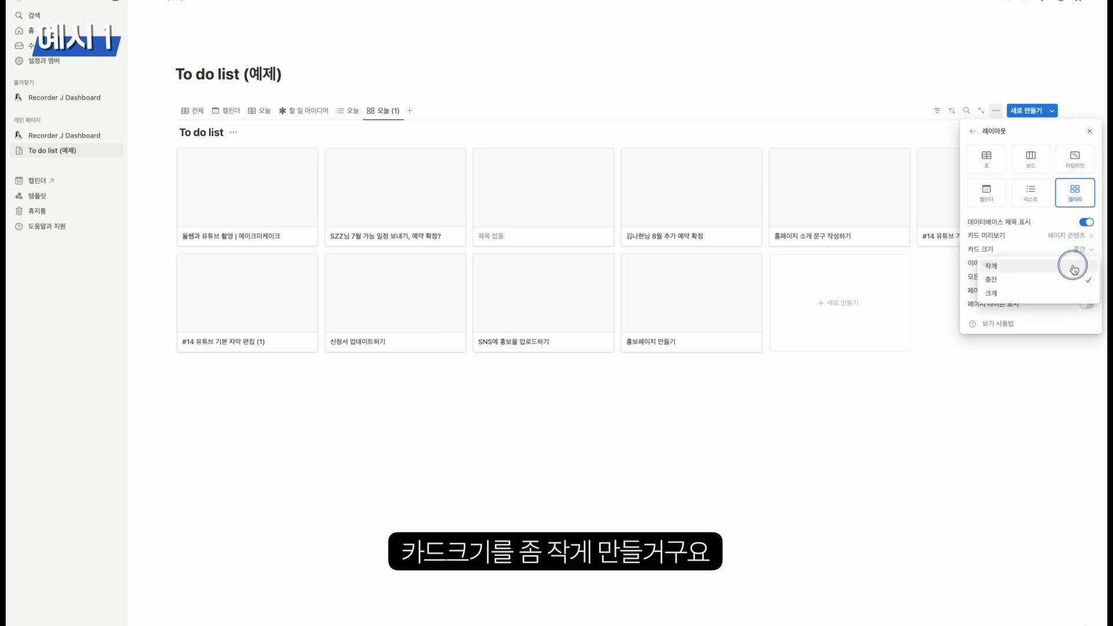
{"action": "left_click", "coordinate": [1071, 268]}
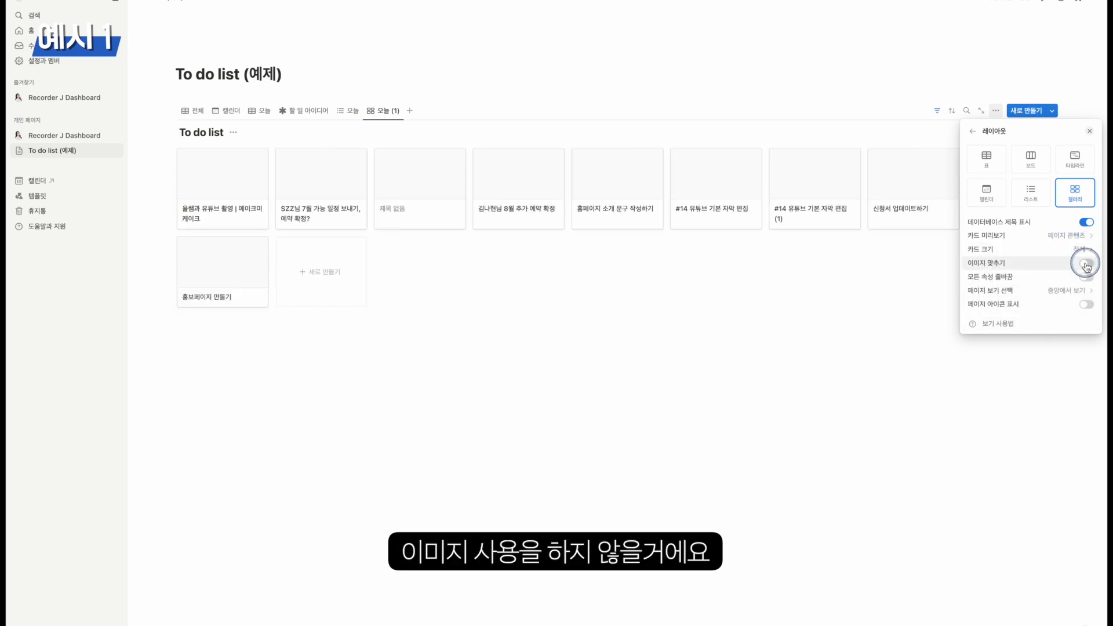
{"action": "left_click", "coordinate": [1079, 236]}
{"action": "left_click", "coordinate": [1075, 253]}
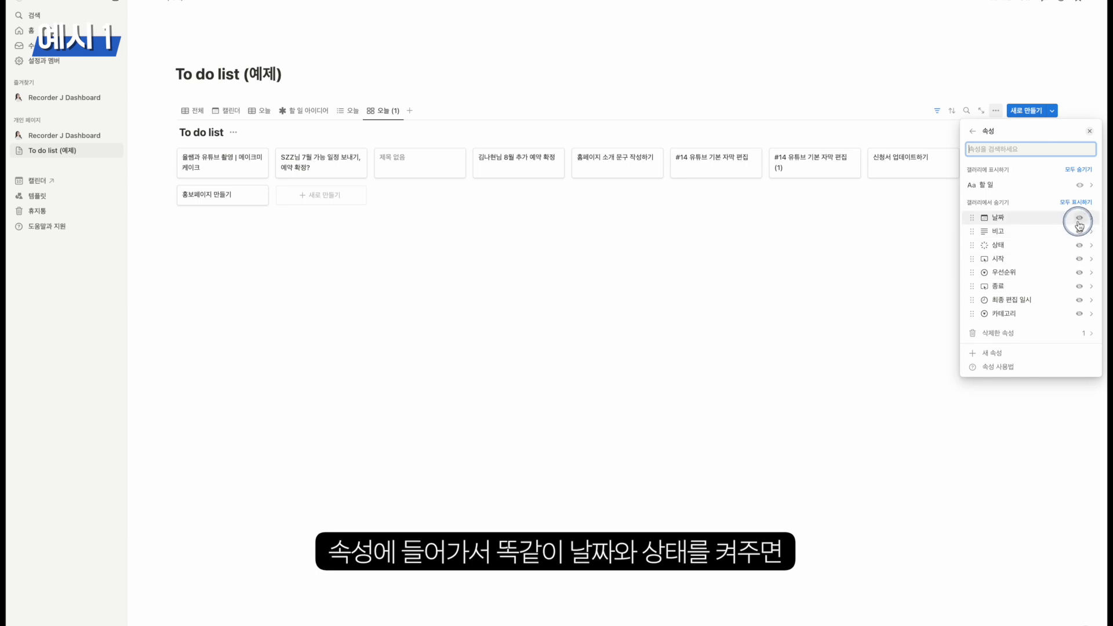
Show the 날짜 and 상태 properties on the gallery cards.
{"action": "left_click", "coordinate": [1079, 218]}
{"action": "left_click", "coordinate": [1080, 246]}
{"action": "left_click", "coordinate": [747, 382]}
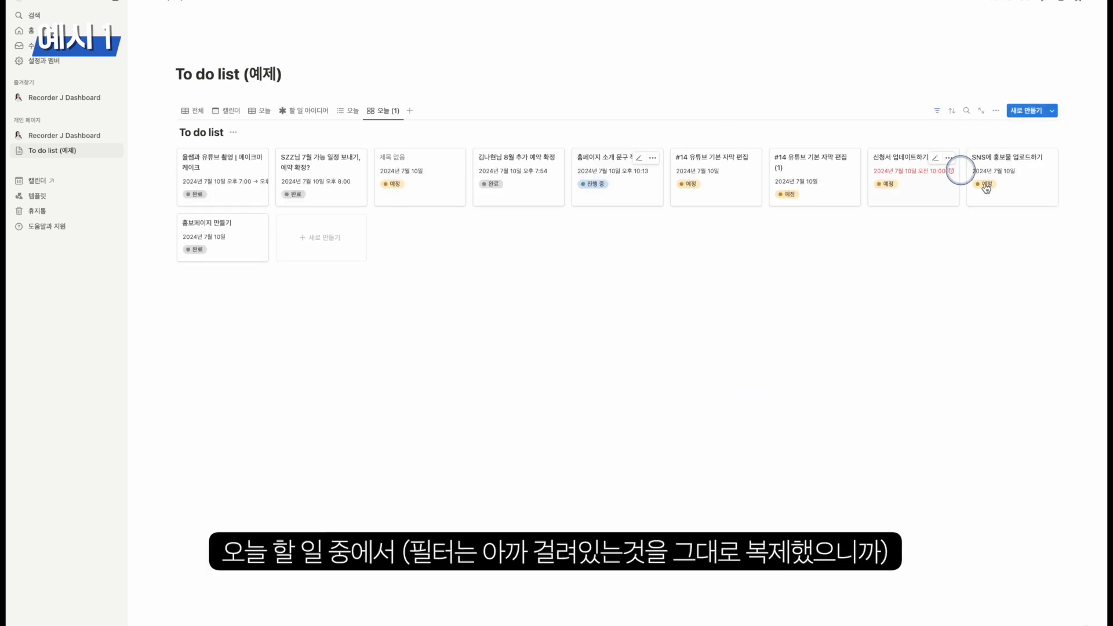
Sort the gallery view by 상태 in ascending order (오름차순) and add 날짜 ascending as a second sort.
{"action": "left_click", "coordinate": [937, 110]}
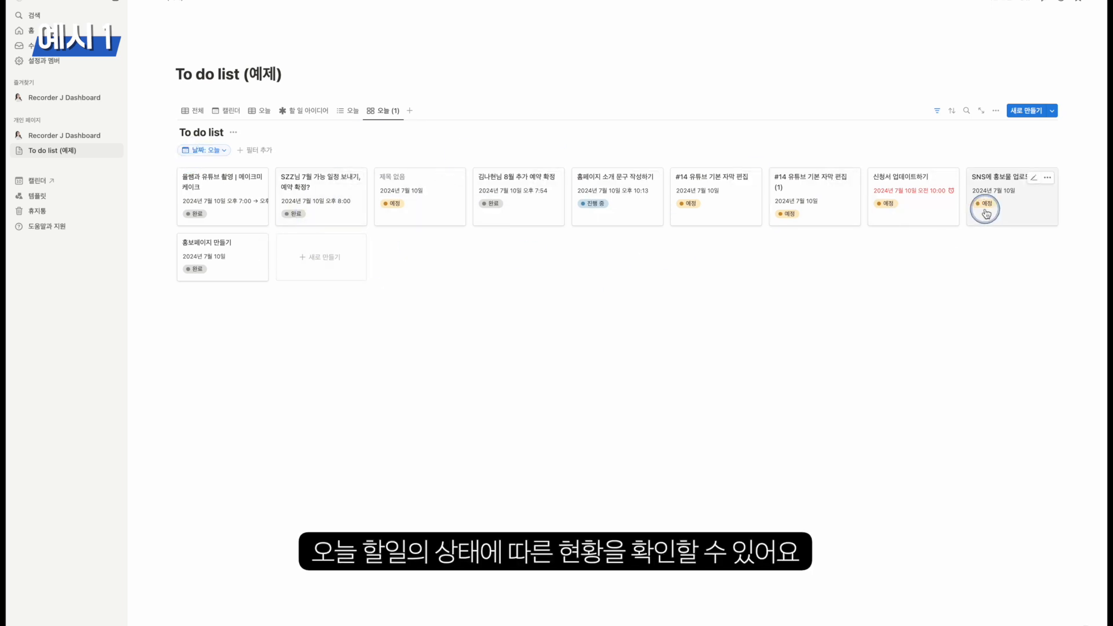
{"action": "left_click", "coordinate": [953, 115]}
{"action": "left_click", "coordinate": [936, 158]}
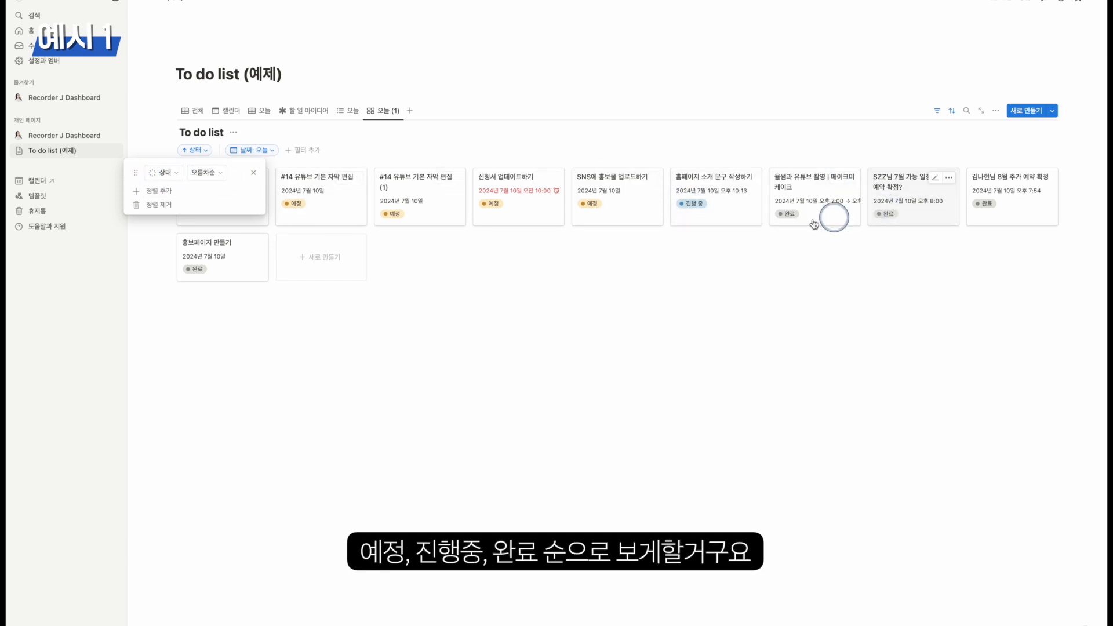
{"action": "left_click", "coordinate": [182, 194]}
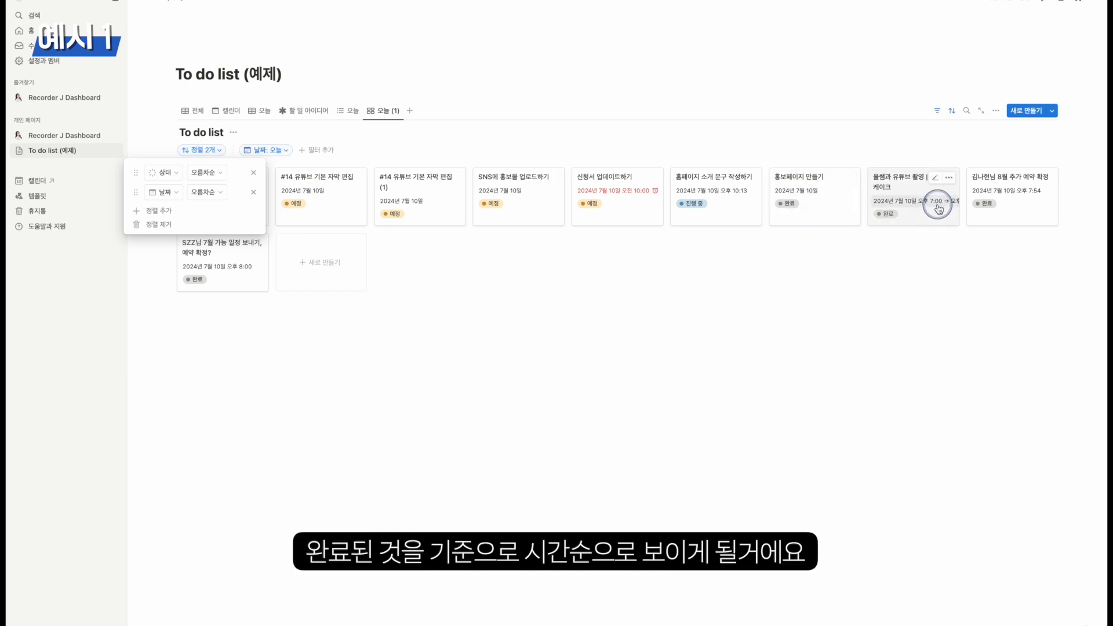
Examine the available 카테고리 options on the first task in the 전체 table view.
{"action": "left_click", "coordinate": [663, 259]}
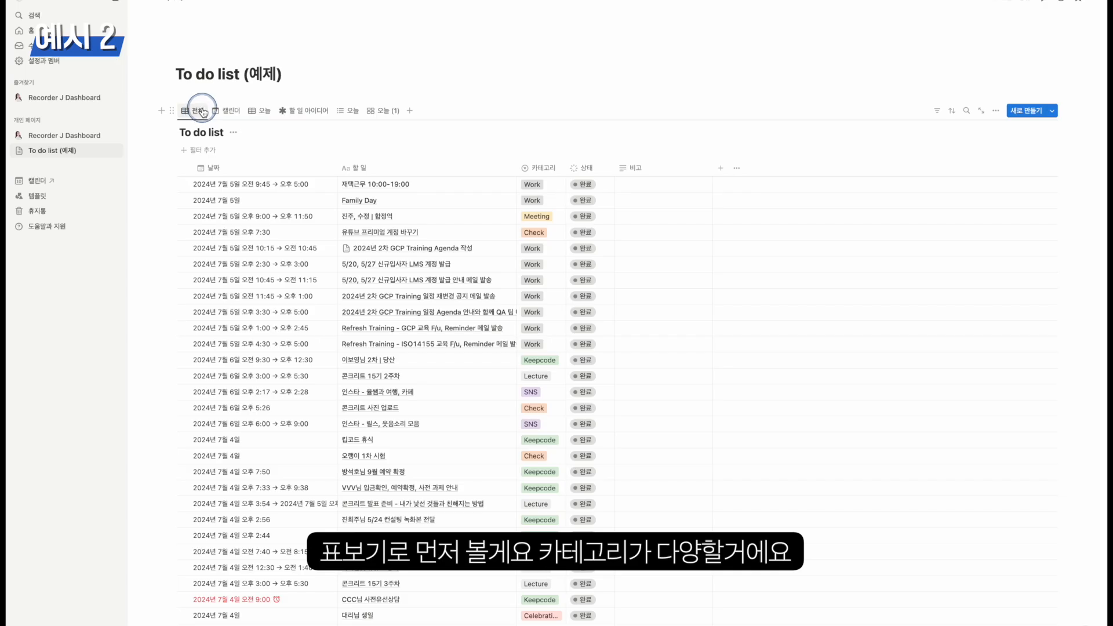
{"action": "left_click", "coordinate": [536, 186]}
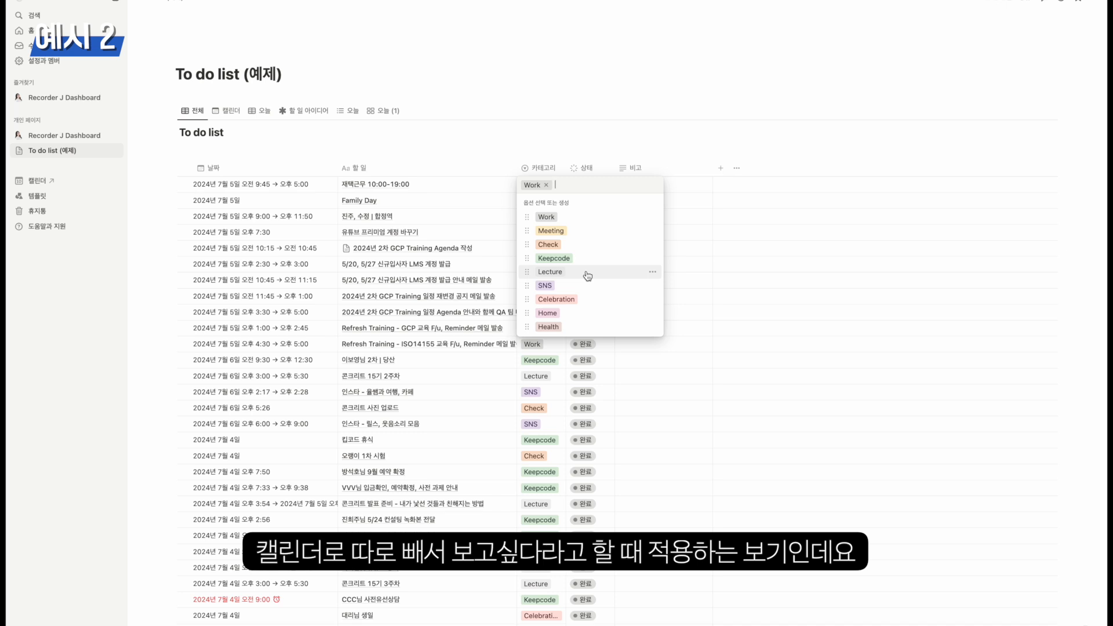
{"action": "left_click", "coordinate": [704, 234]}
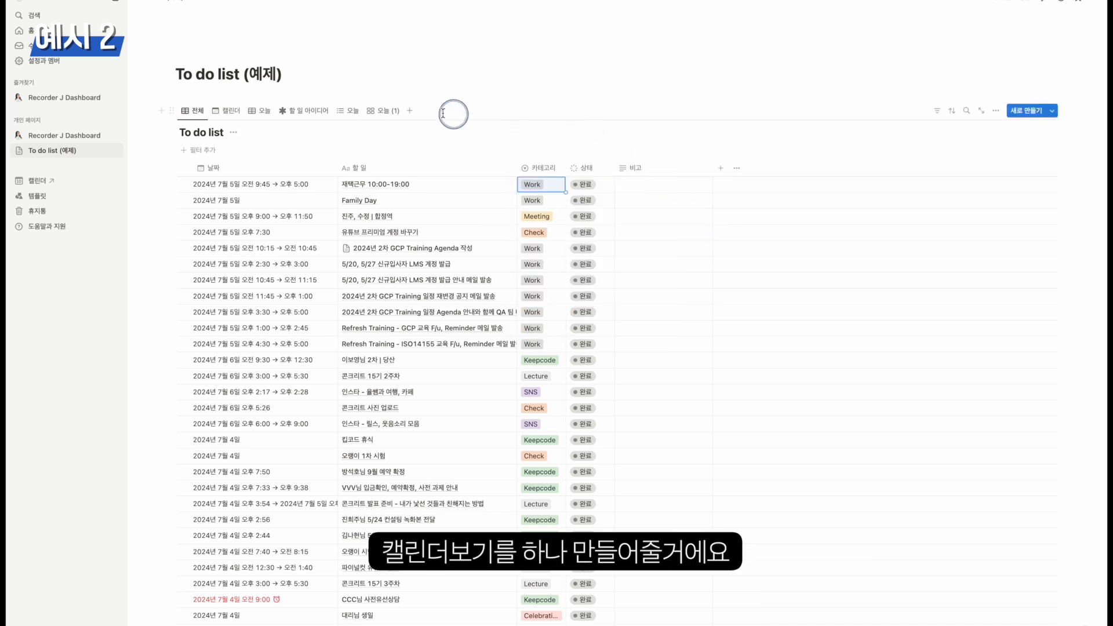
Duplicate the 전체 table view and name the copy 업무.
{"action": "left_click", "coordinate": [193, 111]}
{"action": "left_click", "coordinate": [229, 200]}
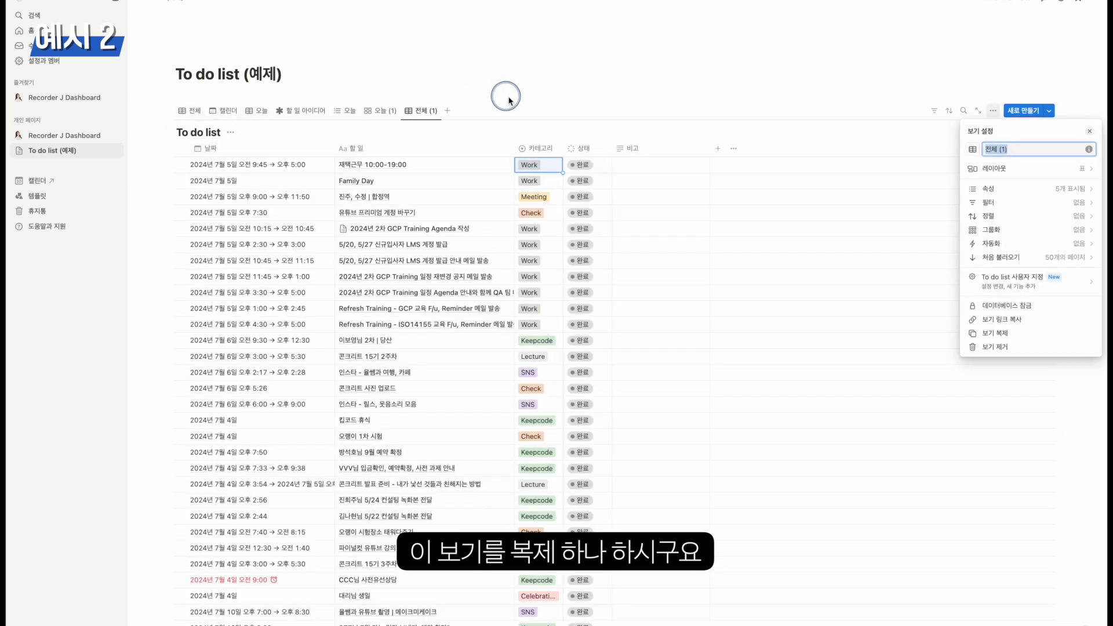
{"action": "type", "text": "업무"}
{"action": "key", "text": "Return"}
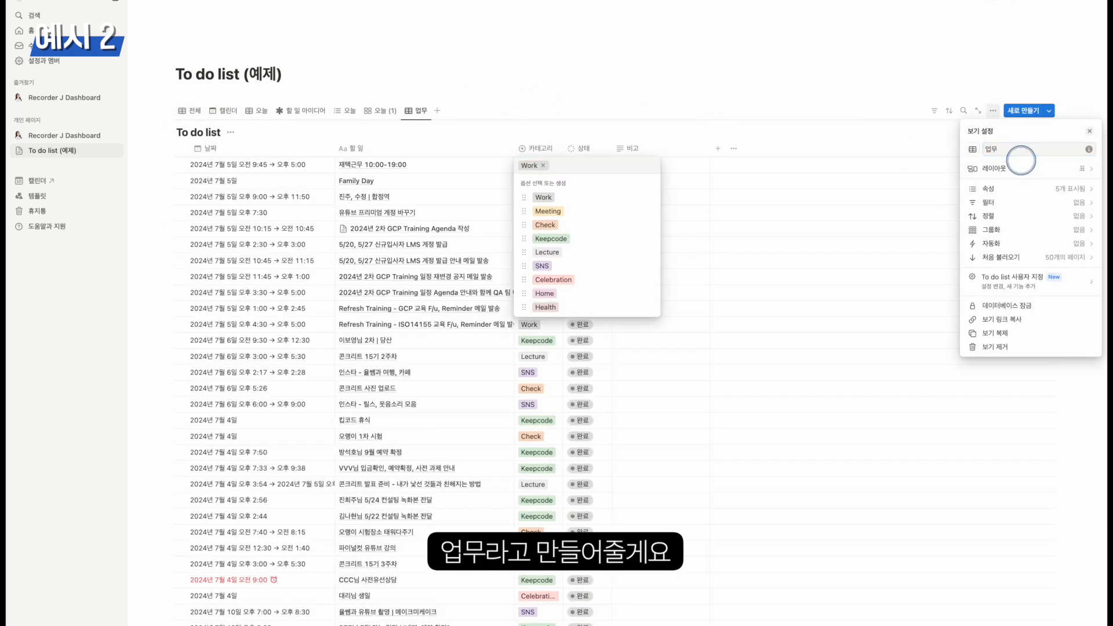
Switch the 업무 view to the calendar (캘린더) layout.
{"action": "left_click", "coordinate": [986, 168]}
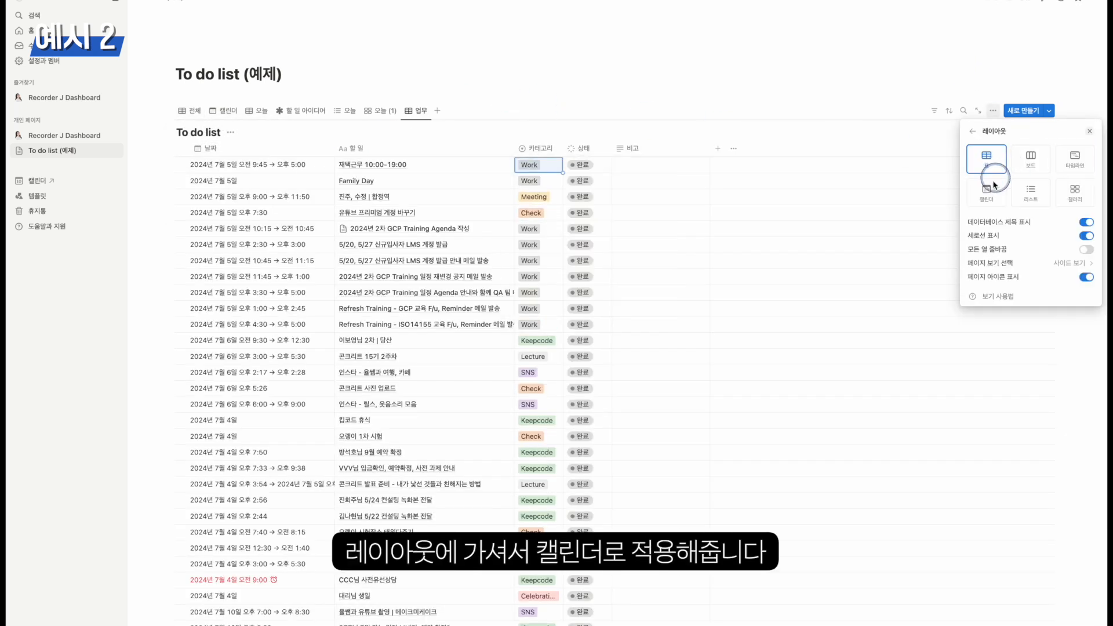
{"action": "left_click", "coordinate": [984, 198]}
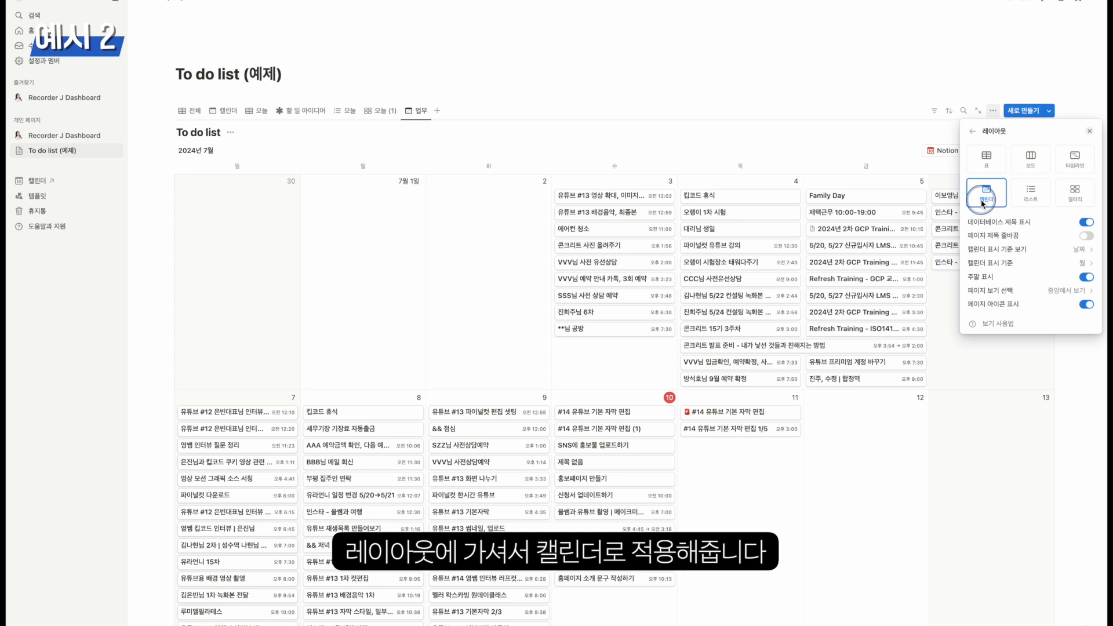
{"action": "left_click", "coordinate": [892, 160]}
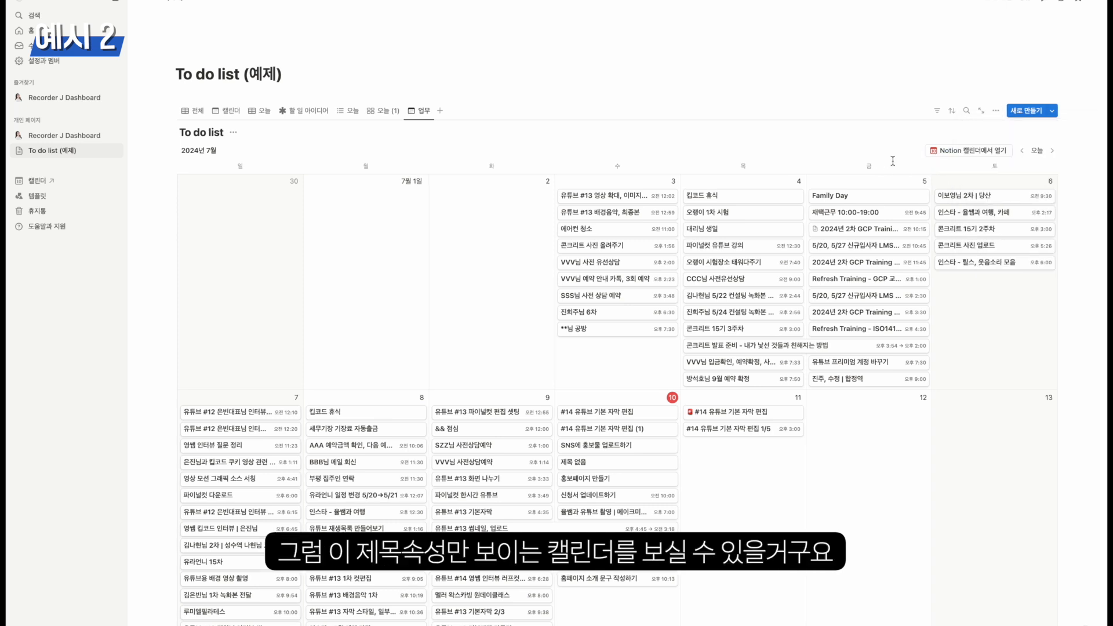
Filter the 업무 calendar by 카테고리 to the options Work and Keepcode.
{"action": "left_click", "coordinate": [936, 114]}
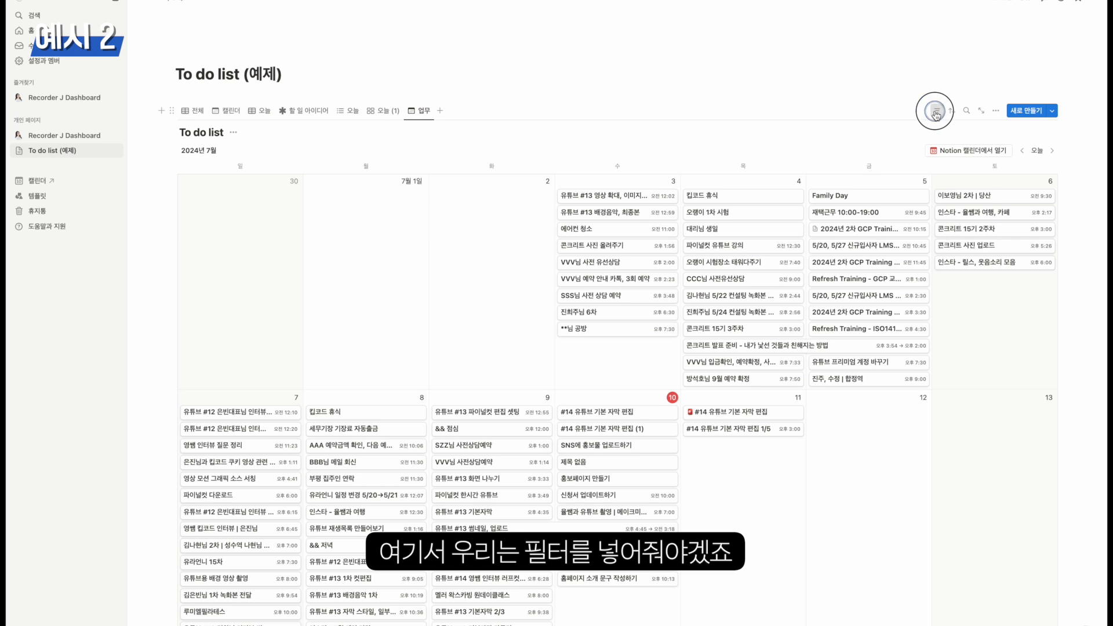
{"action": "left_click", "coordinate": [904, 235]}
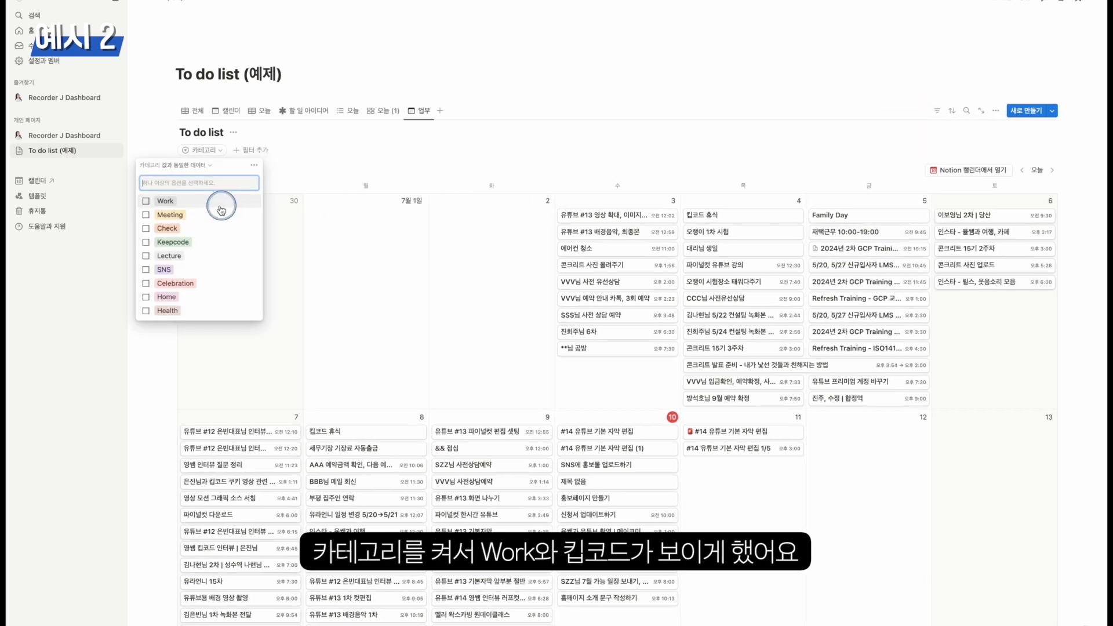
{"action": "left_click", "coordinate": [226, 210]}
{"action": "left_click", "coordinate": [173, 242]}
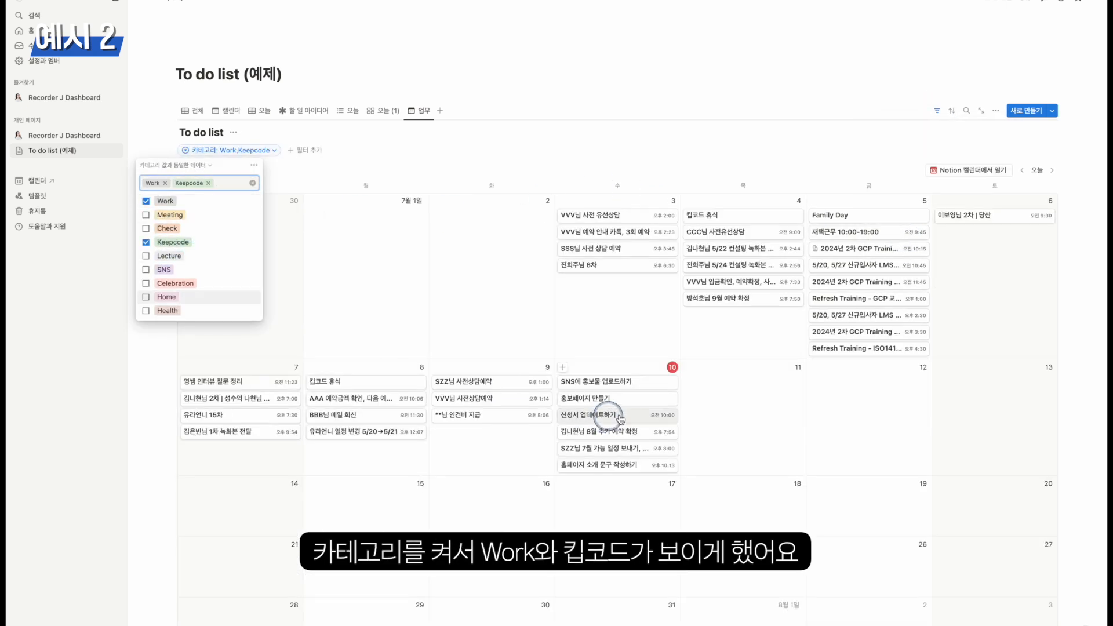
Show the 상태 property on the entries of the 업무 calendar.
{"action": "left_click", "coordinate": [995, 111]}
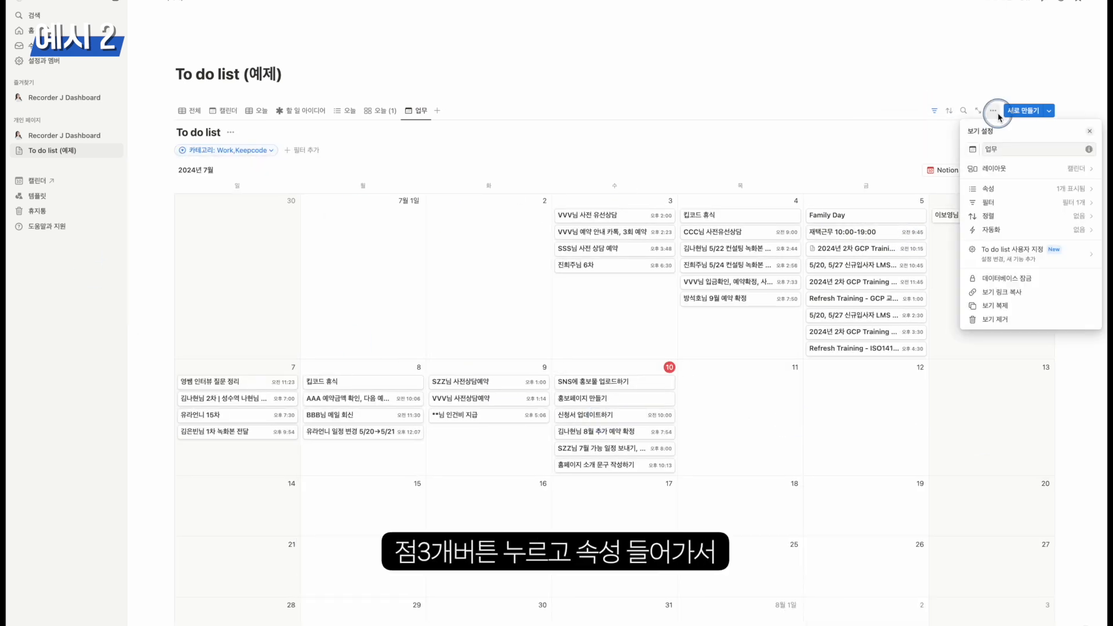
{"action": "left_click", "coordinate": [1018, 187]}
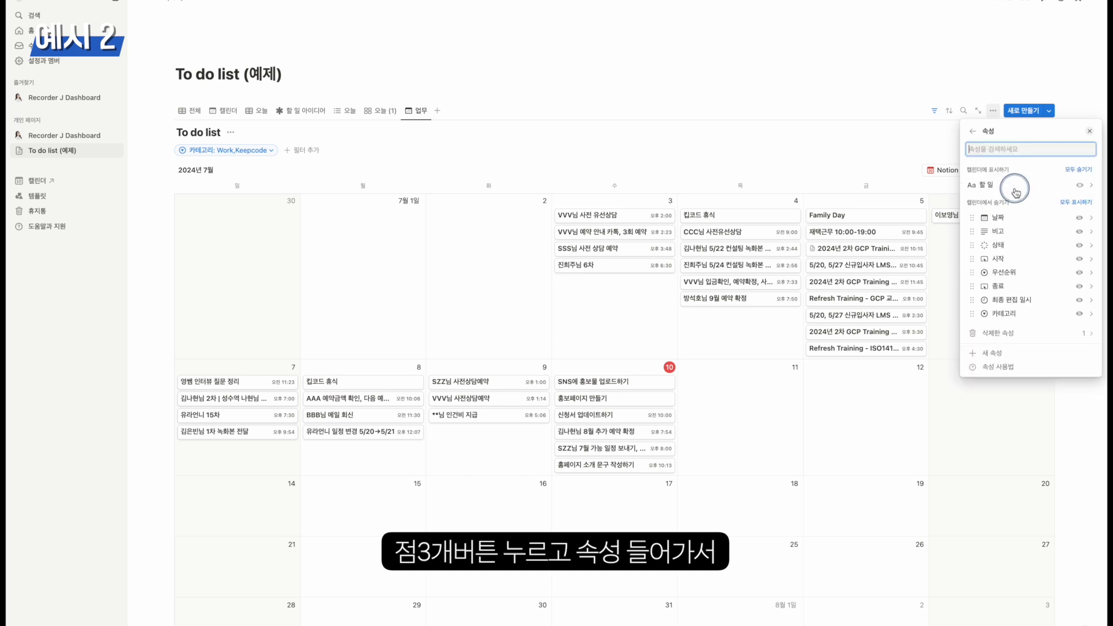
{"action": "left_click", "coordinate": [1079, 246]}
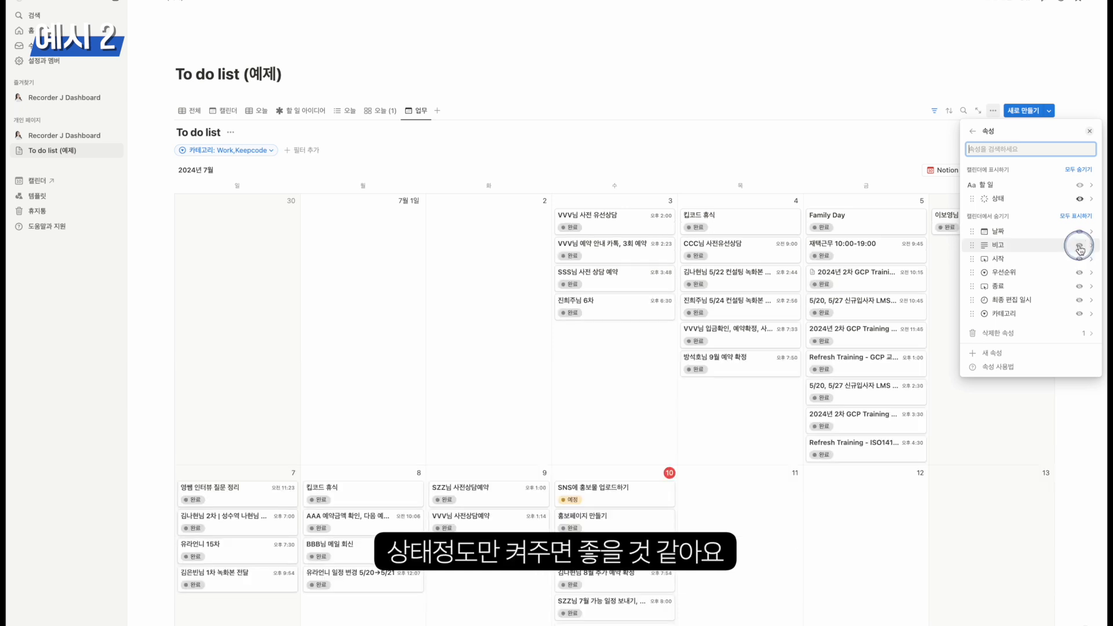
{"action": "left_click", "coordinate": [916, 192]}
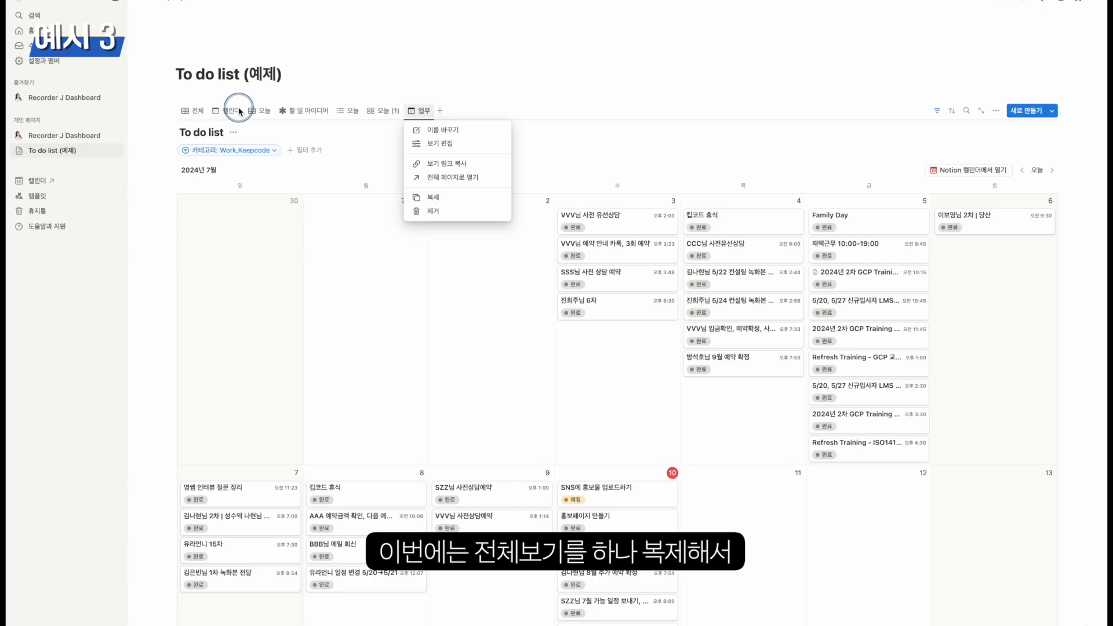
Duplicate the 전체 table view and name the copy 오늘 할 일.
{"action": "left_click", "coordinate": [193, 110]}
{"action": "left_click", "coordinate": [193, 110]}
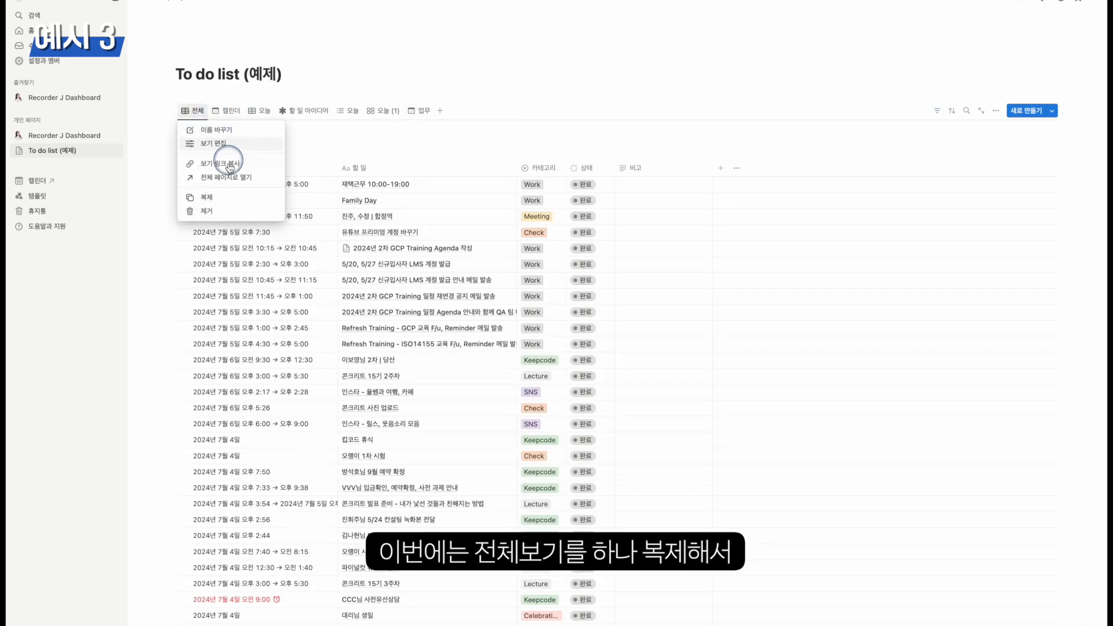
{"action": "left_click", "coordinate": [231, 202]}
{"action": "type", "text": "오늘"}
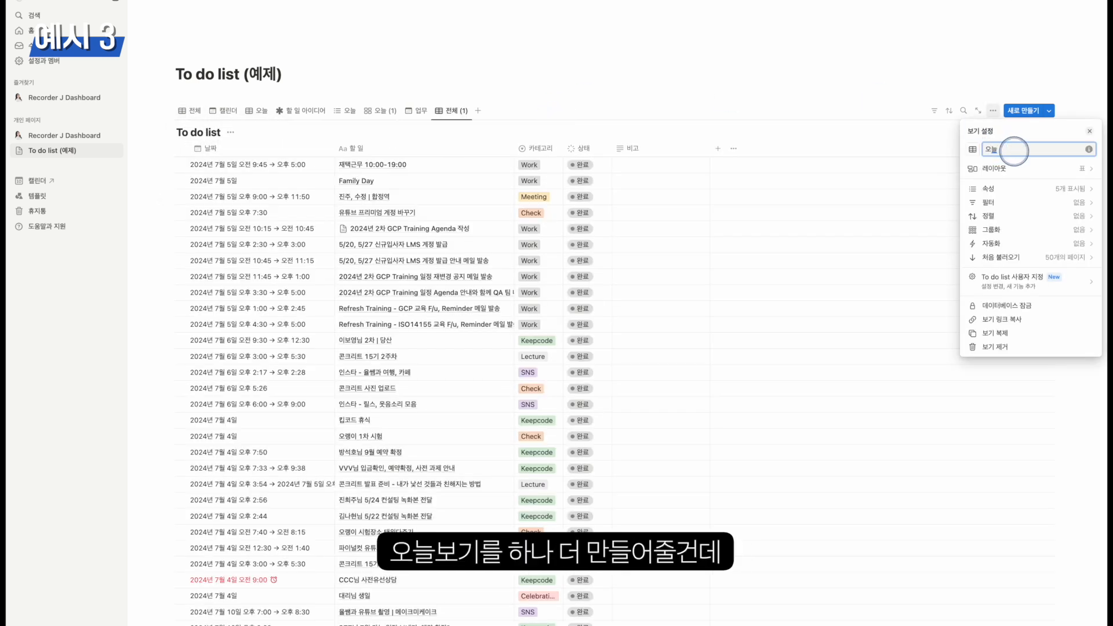
{"action": "type", "text": " 할 일"}
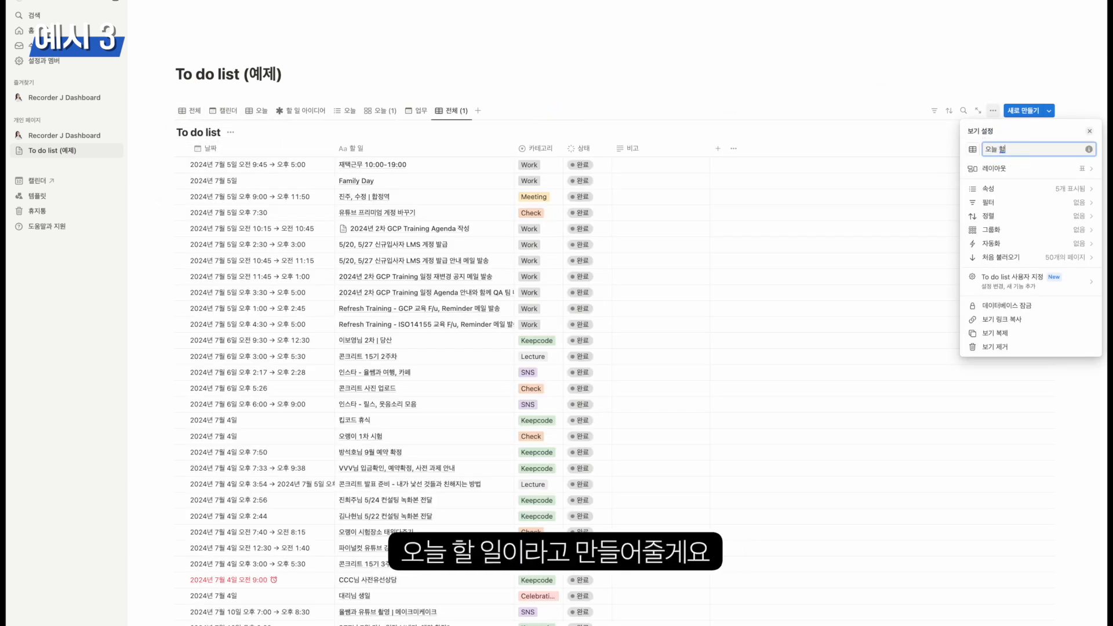
{"action": "left_click", "coordinate": [1027, 170]}
Filter the 오늘 할 일 table by 날짜 with the condition 값과 동일한 데이터 set to 오늘.
{"action": "left_click", "coordinate": [939, 111]}
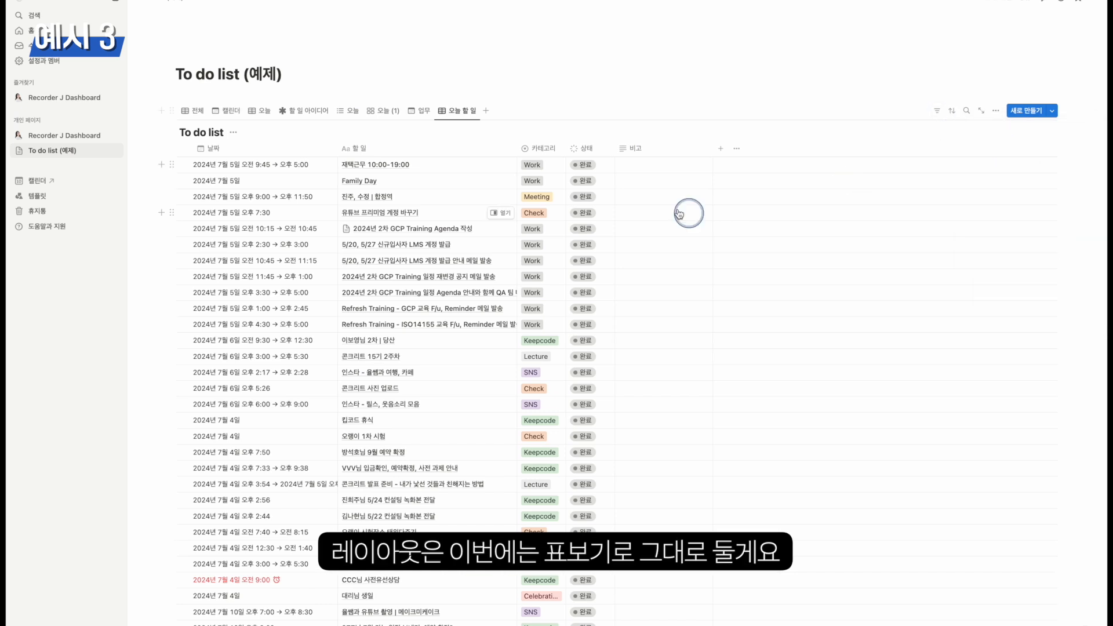
{"action": "left_click", "coordinate": [996, 111]}
{"action": "left_click", "coordinate": [937, 111]}
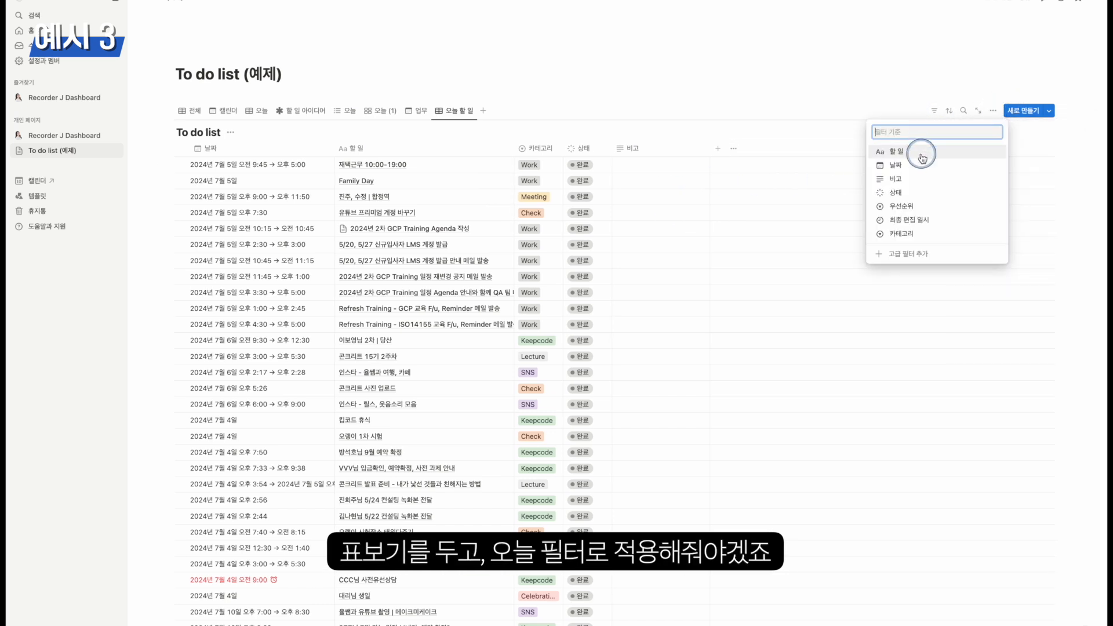
{"action": "left_click", "coordinate": [904, 165]}
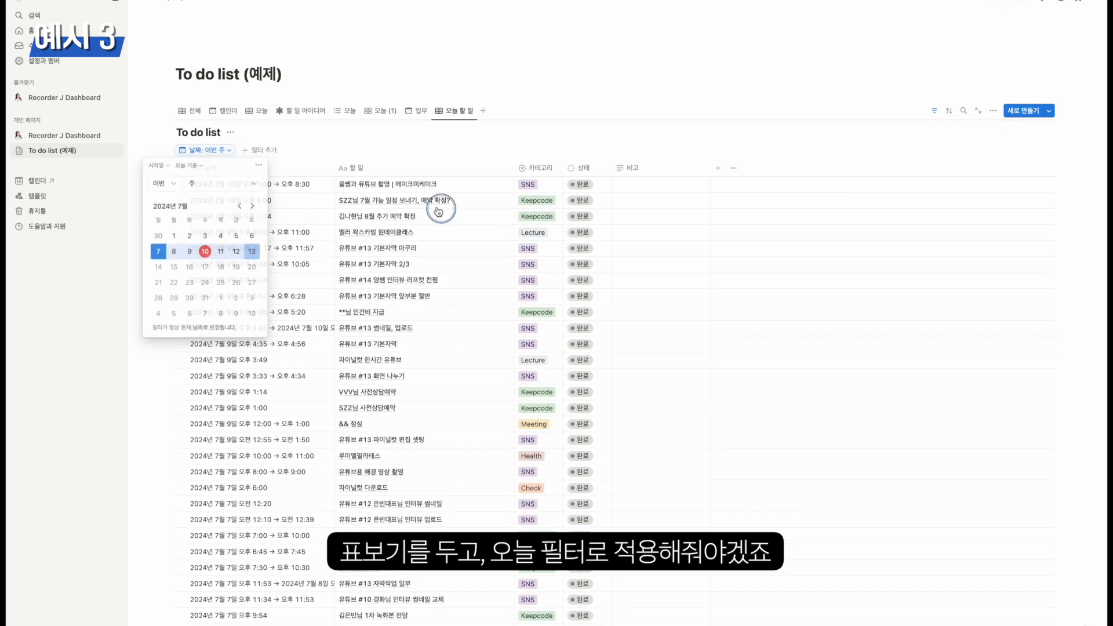
{"action": "left_click", "coordinate": [195, 168]}
{"action": "left_click", "coordinate": [200, 182]}
{"action": "left_click", "coordinate": [254, 185]}
{"action": "left_click", "coordinate": [252, 199]}
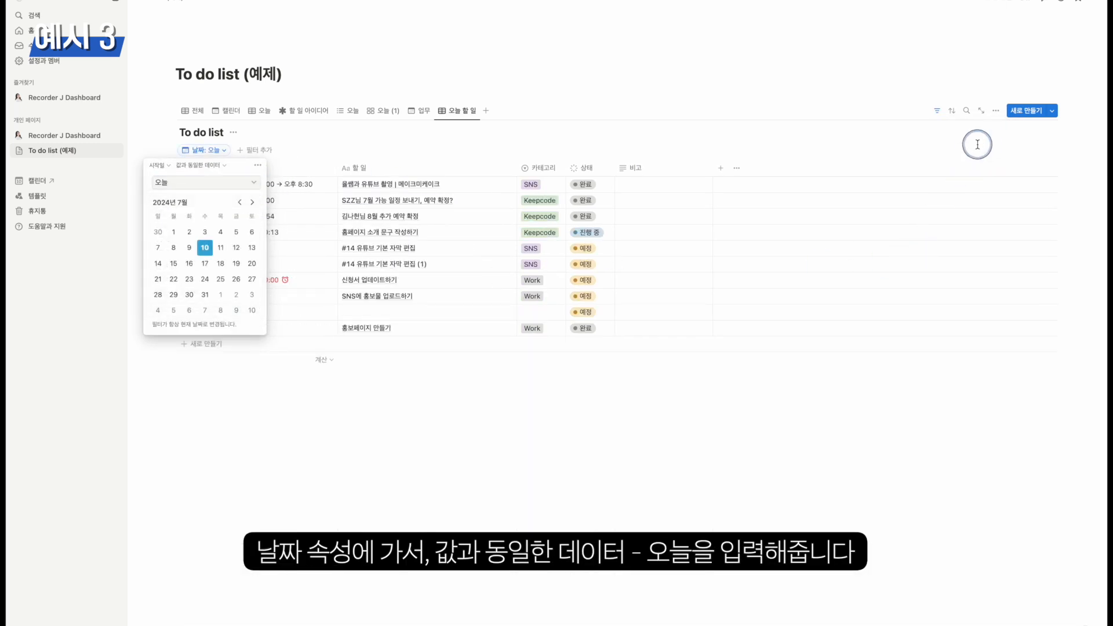
{"action": "left_click", "coordinate": [747, 390]}
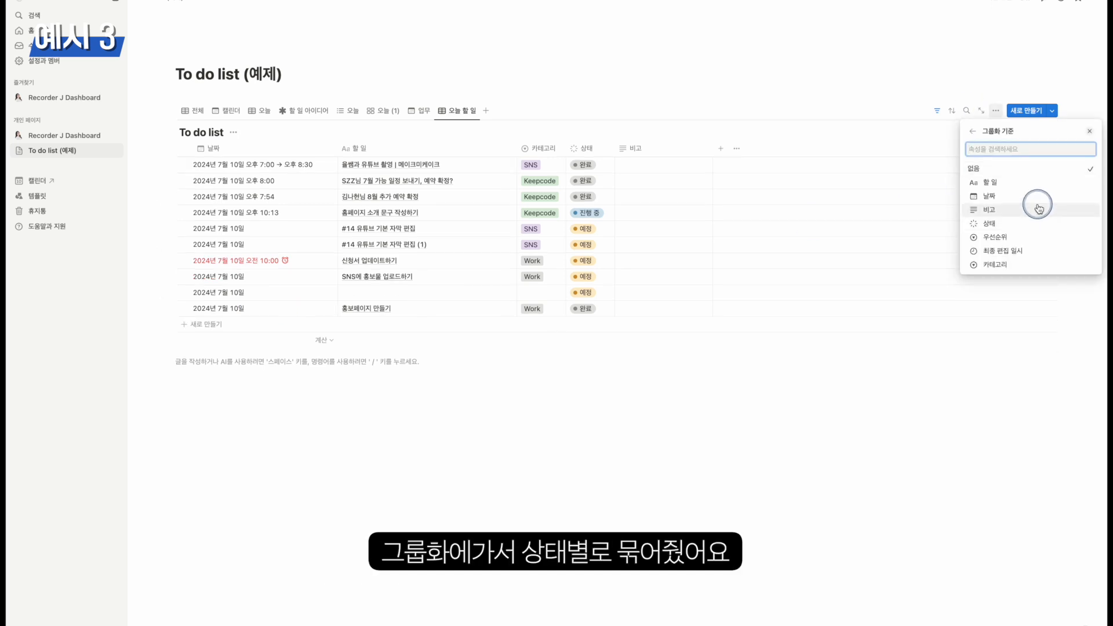
Group the 오늘 할 일 table by 상태 and manually order the groups with 진행 중 above 예정.
{"action": "left_click", "coordinate": [1036, 209]}
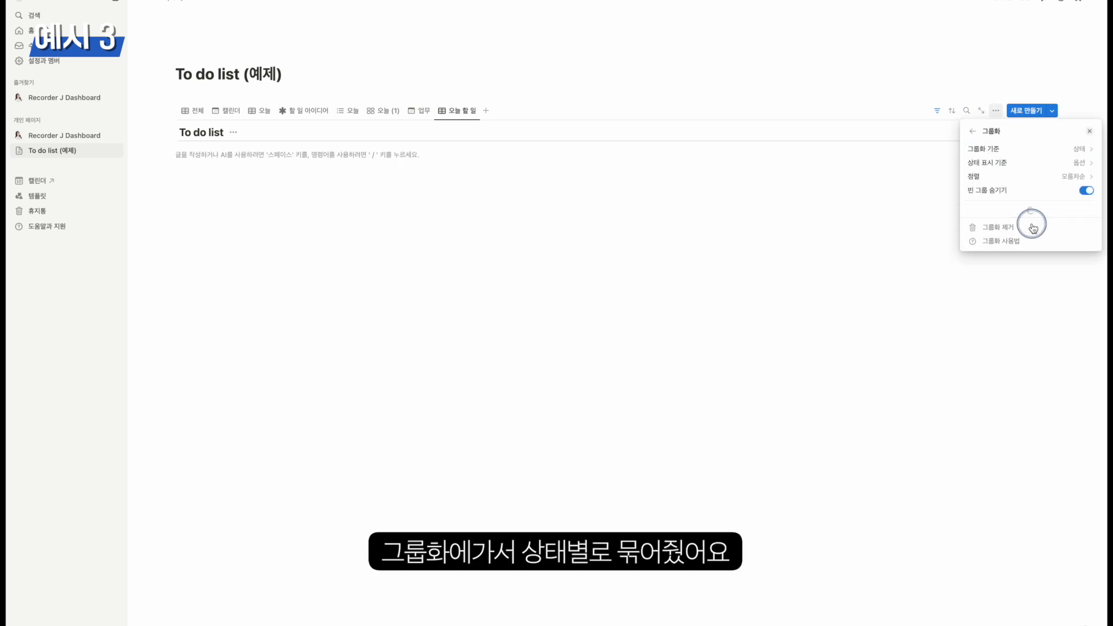
{"action": "left_click", "coordinate": [1075, 176]}
{"action": "left_click", "coordinate": [1068, 193]}
{"action": "left_click_drag", "start_coordinate": [972, 242], "coordinate": [971, 229]}
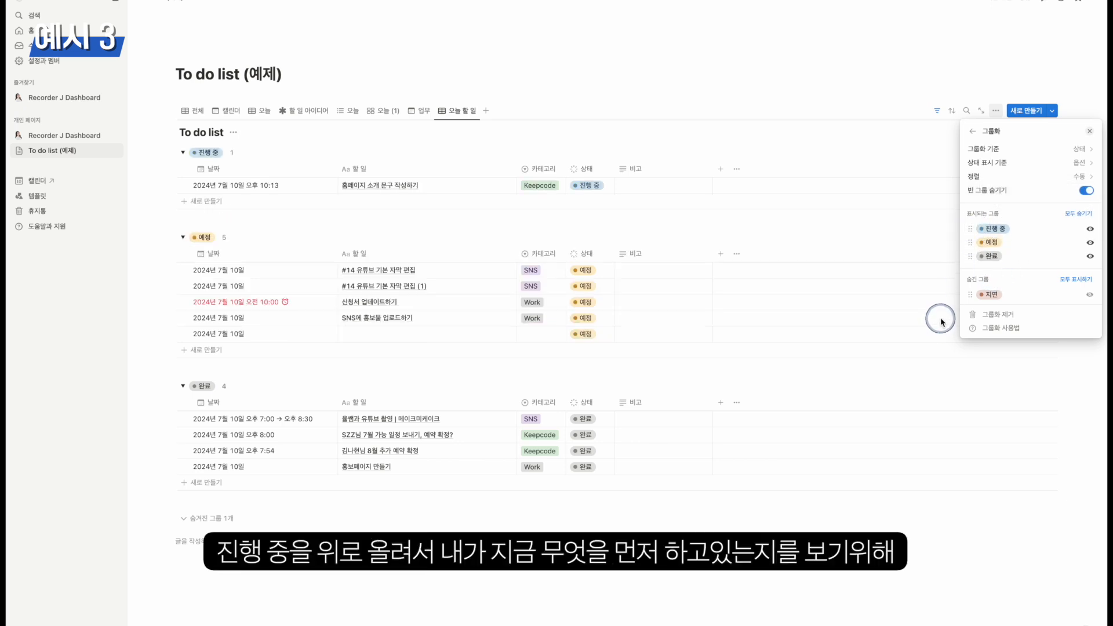
Sort the 오늘 할 일 table by 날짜 in ascending order (오름차순).
{"action": "left_click", "coordinate": [951, 110]}
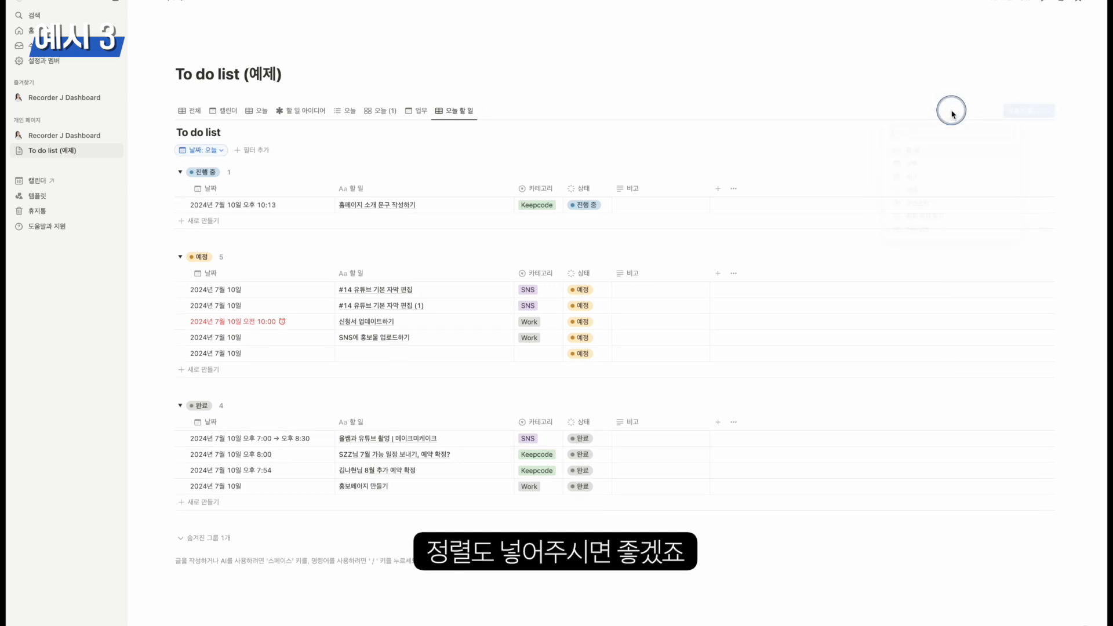
{"action": "left_click", "coordinate": [939, 167]}
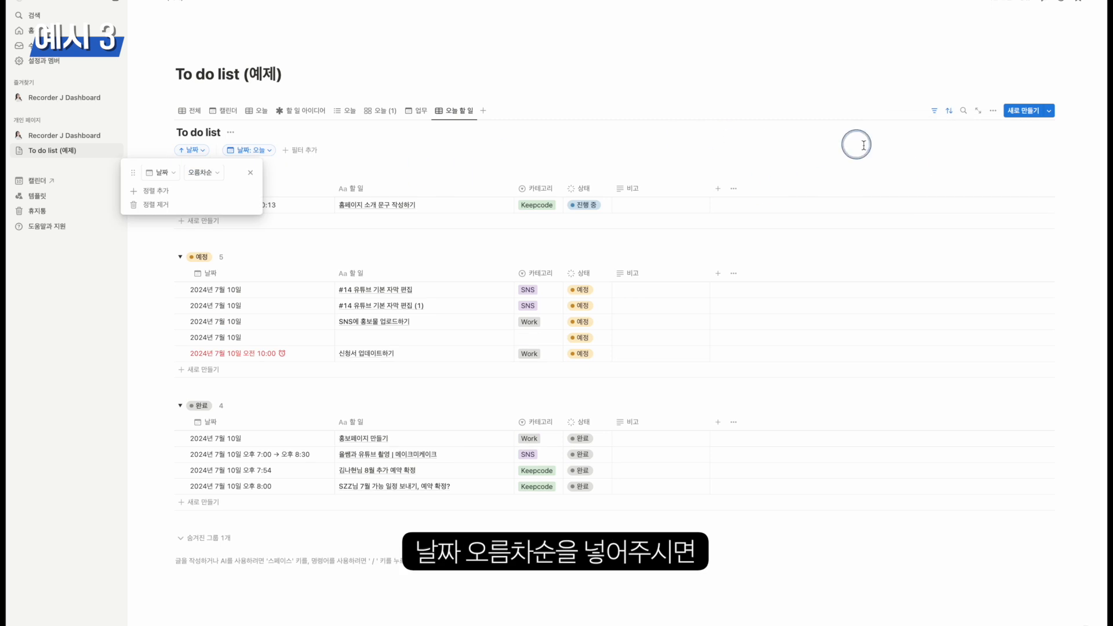
{"action": "left_click", "coordinate": [915, 113]}
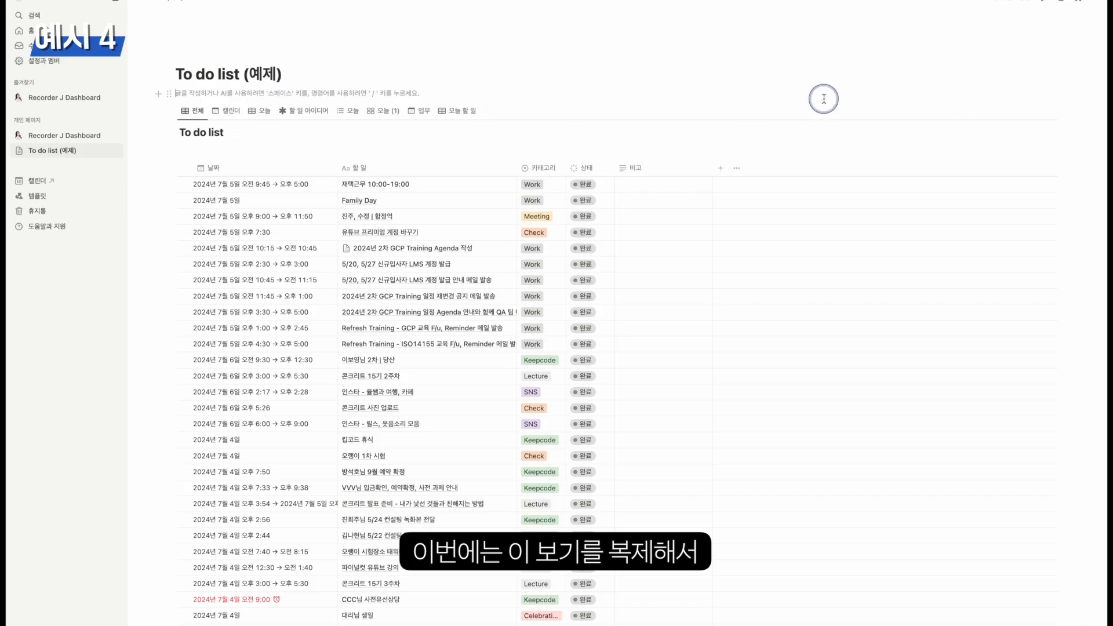
Duplicate the 전체 table view and name the copy 이번 주.
{"action": "left_click", "coordinate": [191, 110]}
{"action": "left_click", "coordinate": [213, 186]}
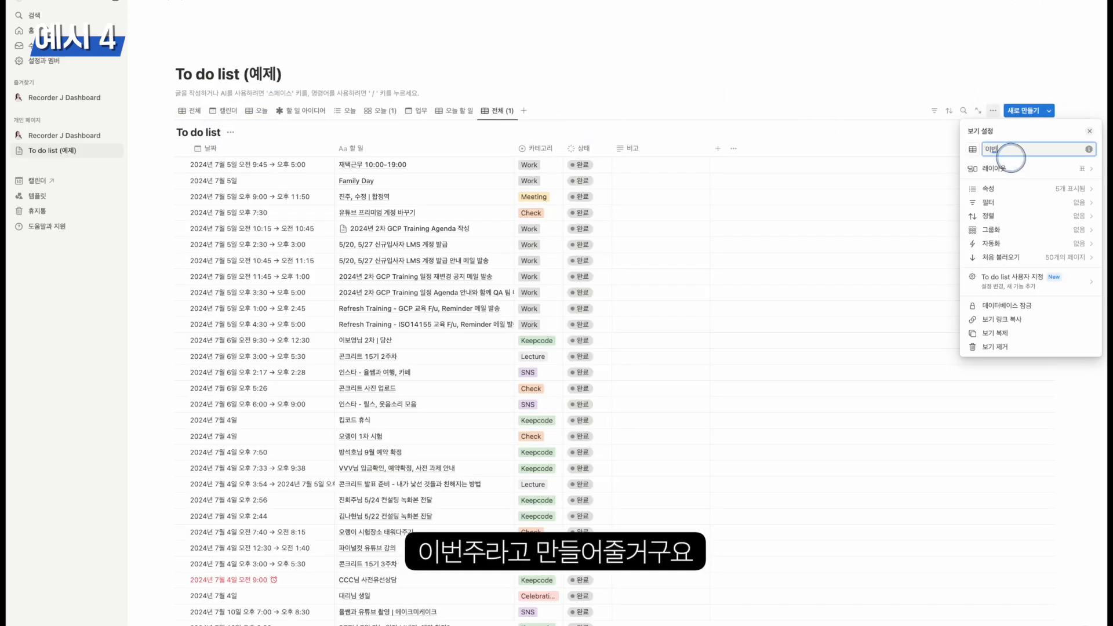
{"action": "type", "text": "이번 주"}
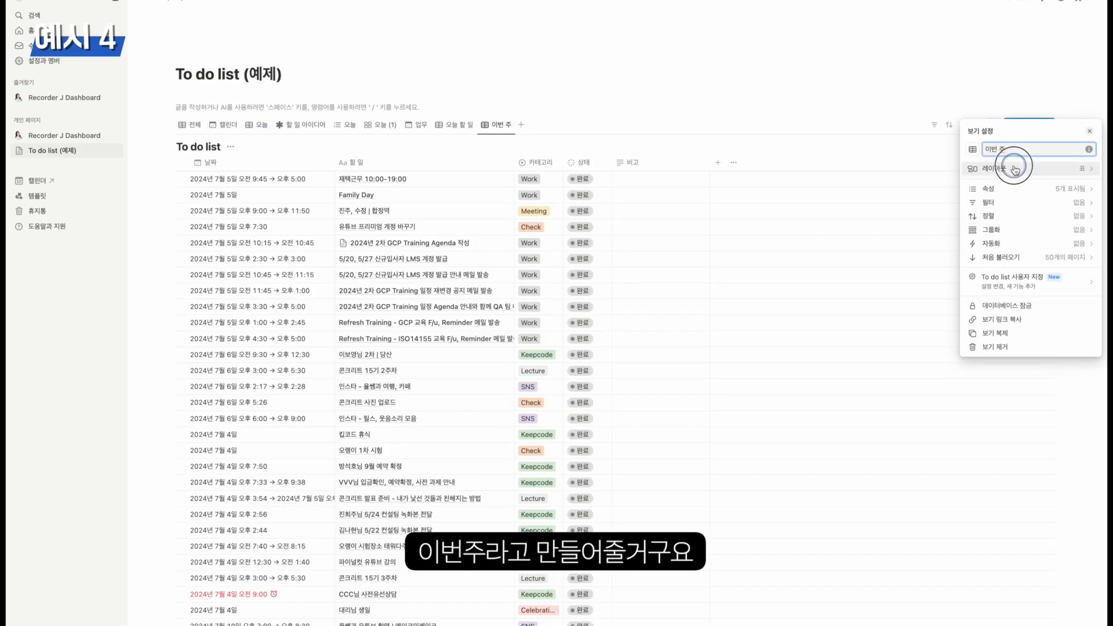
Switch the 이번 주 view to the calendar layout and set its calendar display range to 주.
{"action": "left_click", "coordinate": [1015, 169]}
{"action": "left_click", "coordinate": [987, 192]}
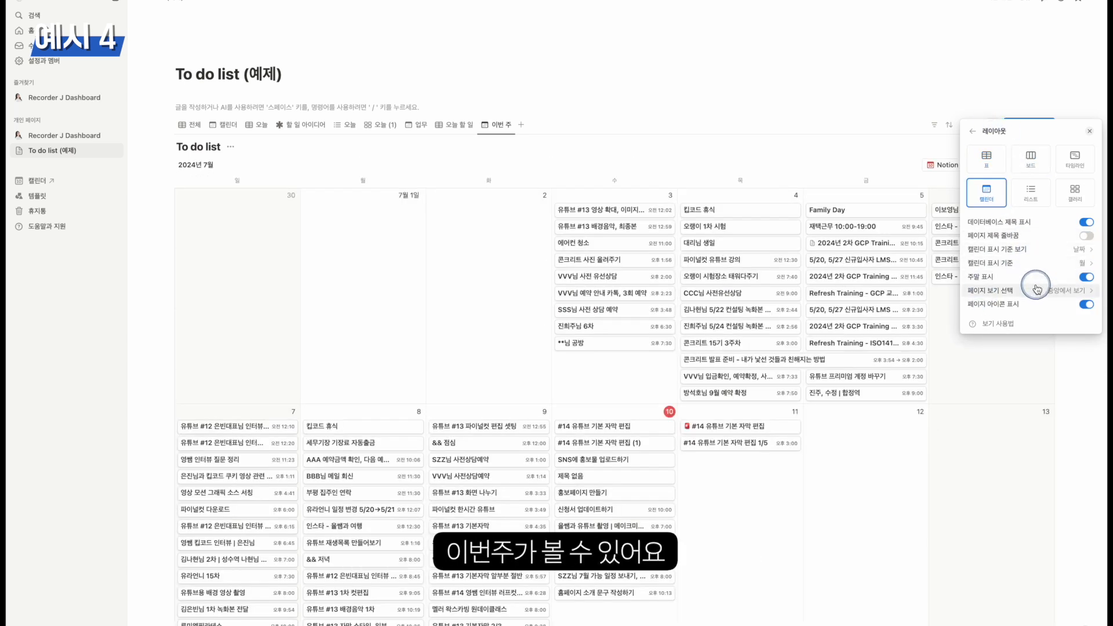
{"action": "left_click", "coordinate": [1043, 263]}
{"action": "left_click", "coordinate": [1025, 294]}
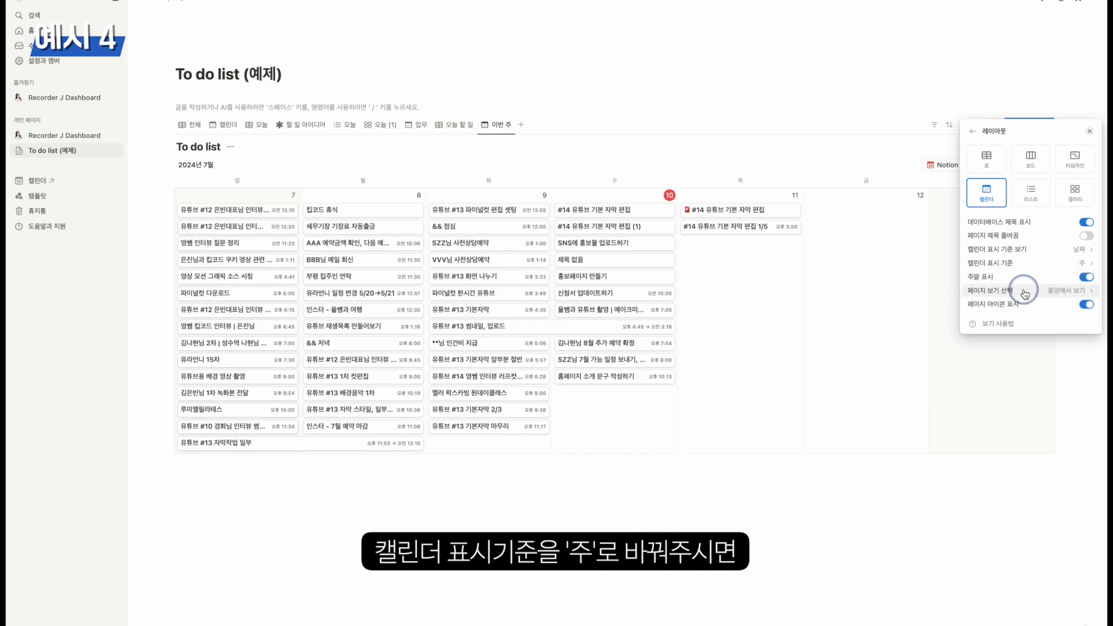
{"action": "left_click", "coordinate": [905, 306]}
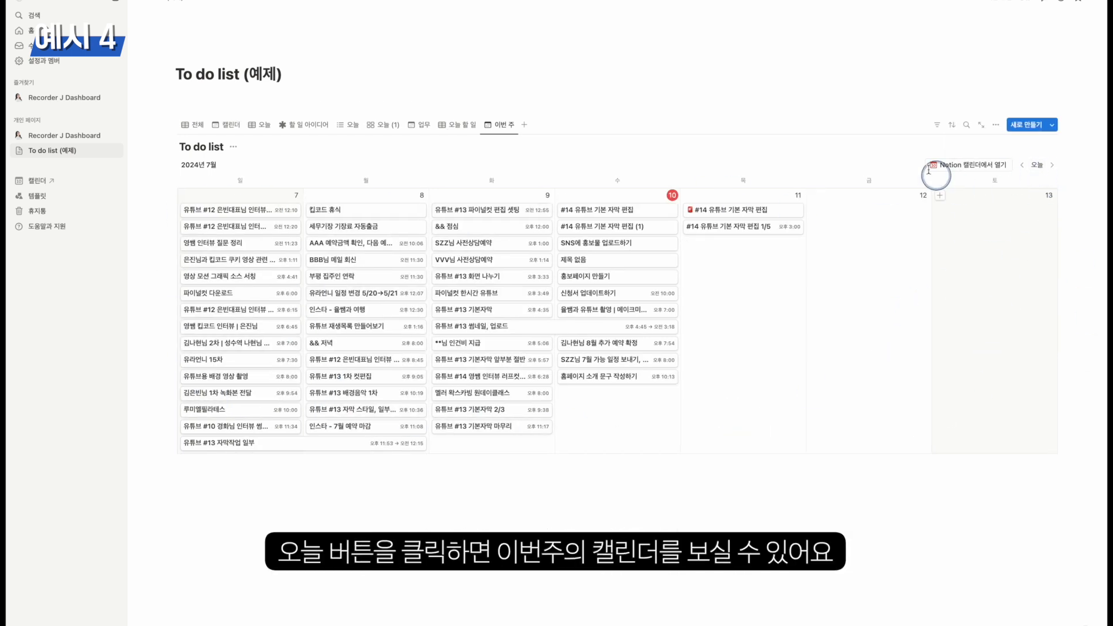
Show the 상태 property on the cards of the 이번 주 calendar view.
{"action": "left_click", "coordinate": [995, 125]}
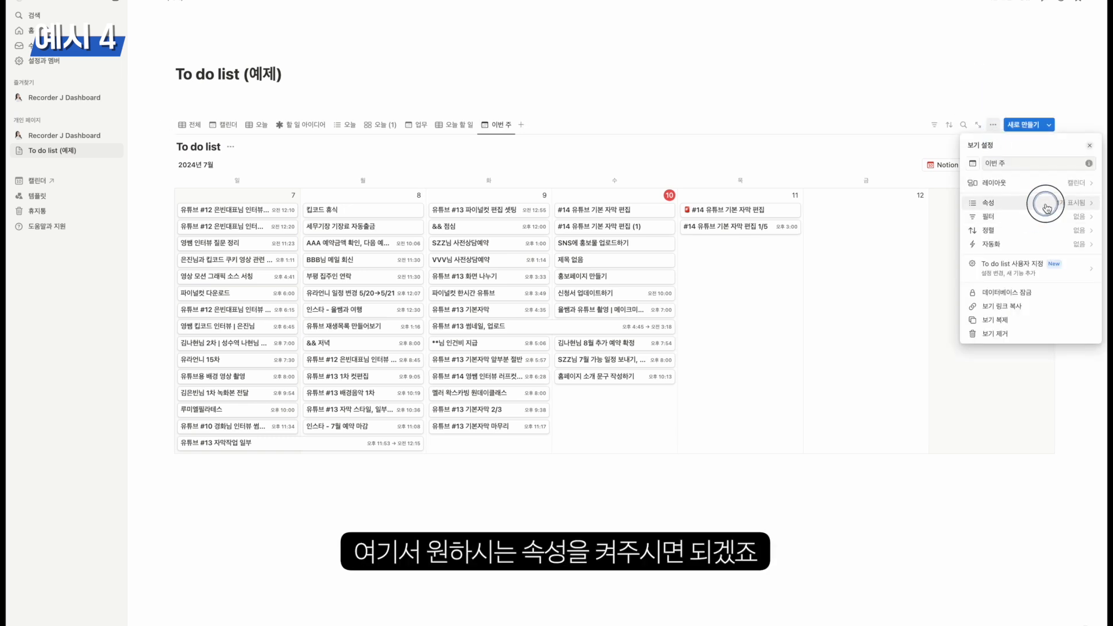
{"action": "left_click", "coordinate": [1046, 208]}
{"action": "left_click", "coordinate": [1076, 246]}
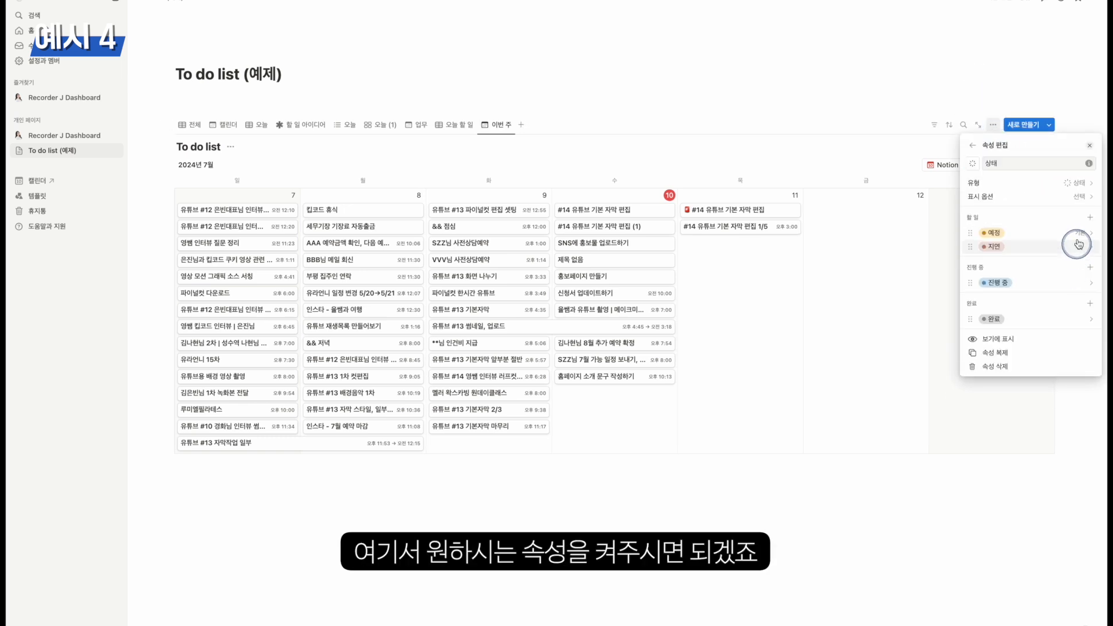
{"action": "left_click", "coordinate": [973, 146]}
{"action": "left_click", "coordinate": [1079, 260]}
{"action": "left_click", "coordinate": [1080, 329]}
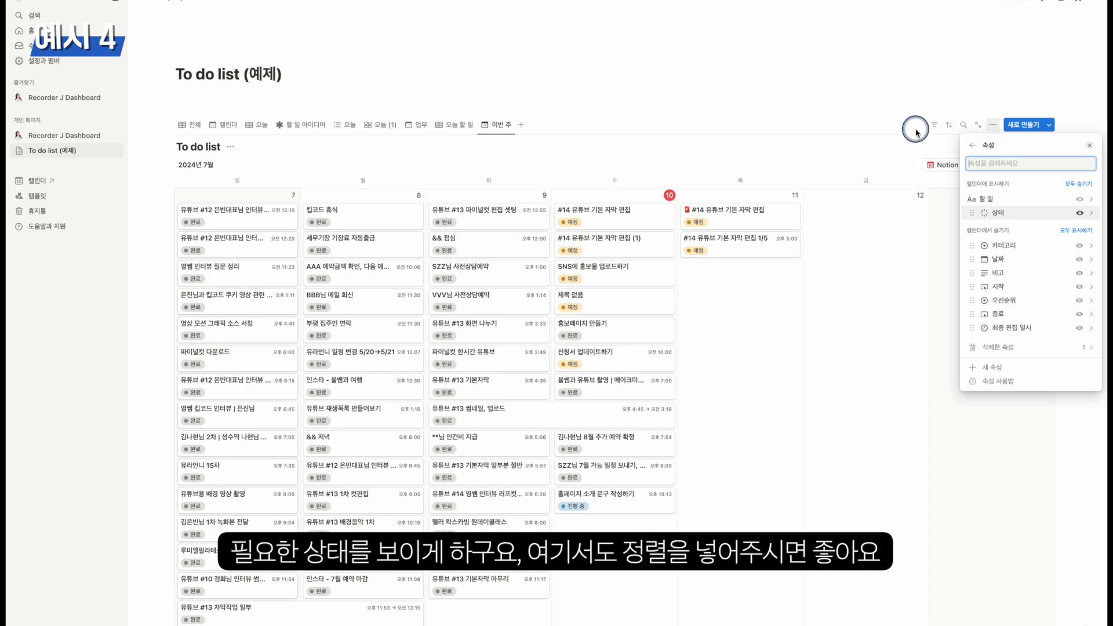
{"action": "left_click", "coordinate": [919, 127]}
Sort the 이번 주 calendar by 상태 and by 날짜, both in ascending order (오름차순).
{"action": "left_click", "coordinate": [949, 125]}
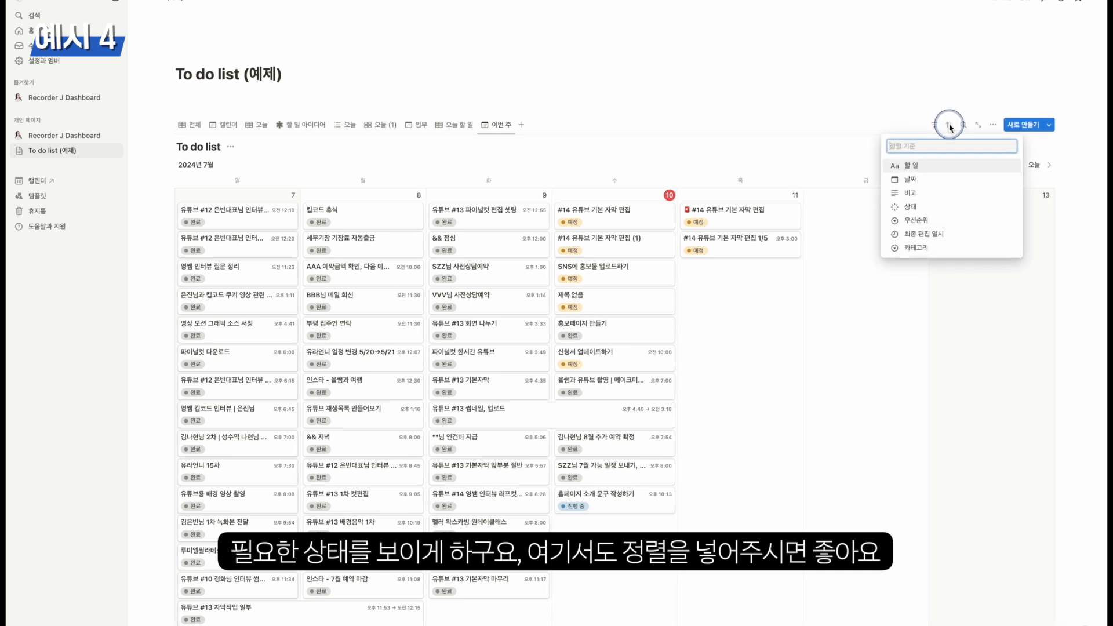
{"action": "left_click", "coordinate": [948, 207]}
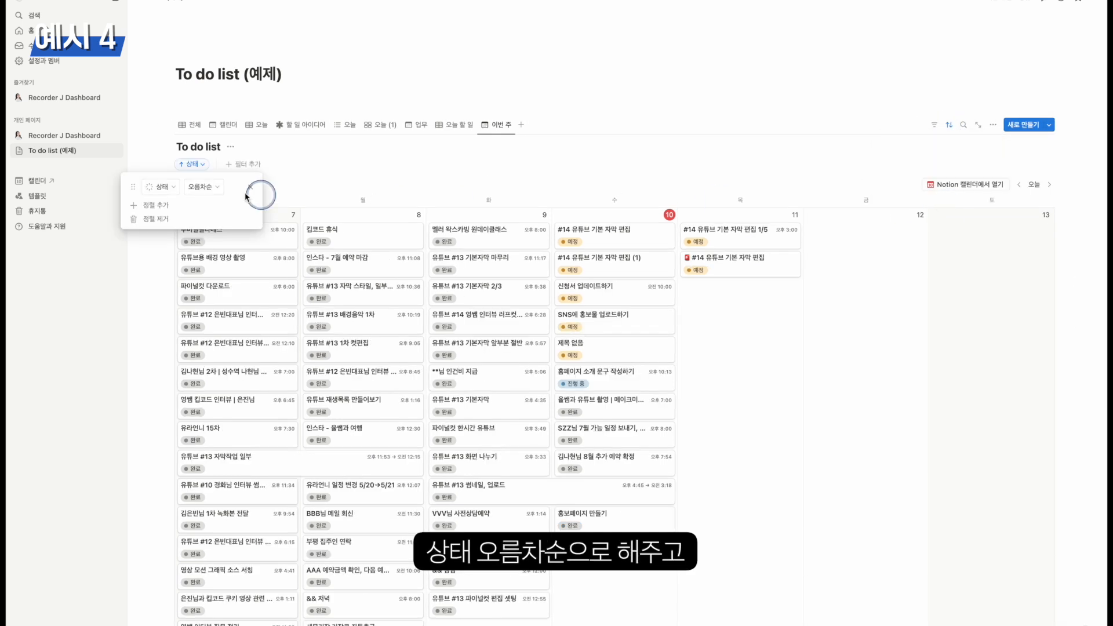
{"action": "left_click", "coordinate": [156, 205]}
{"action": "left_click", "coordinate": [154, 255]}
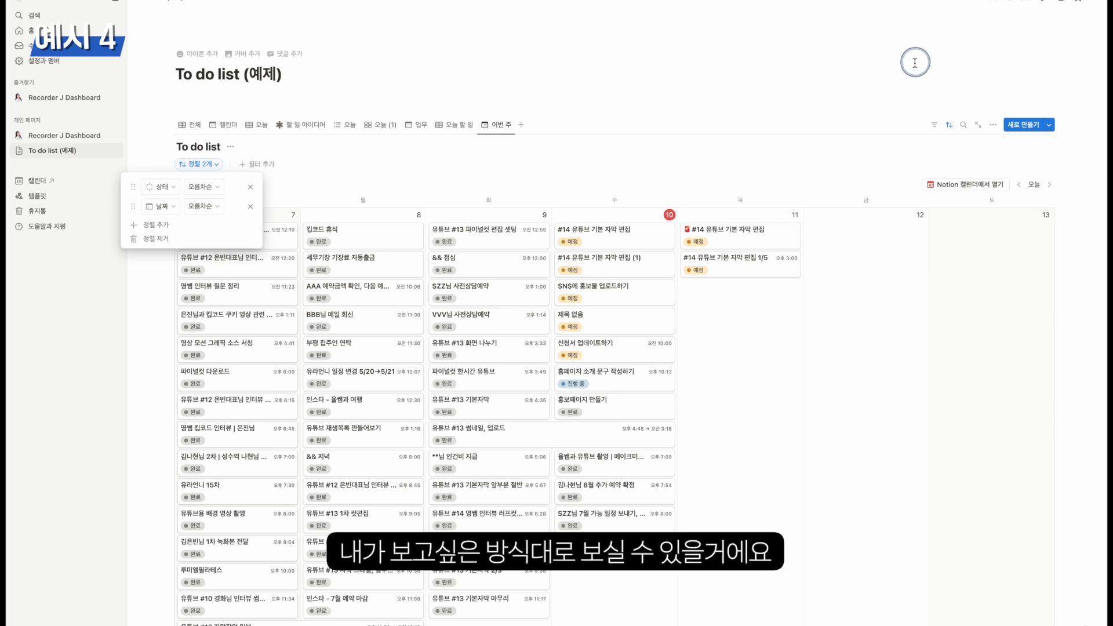
{"action": "left_click", "coordinate": [920, 81]}
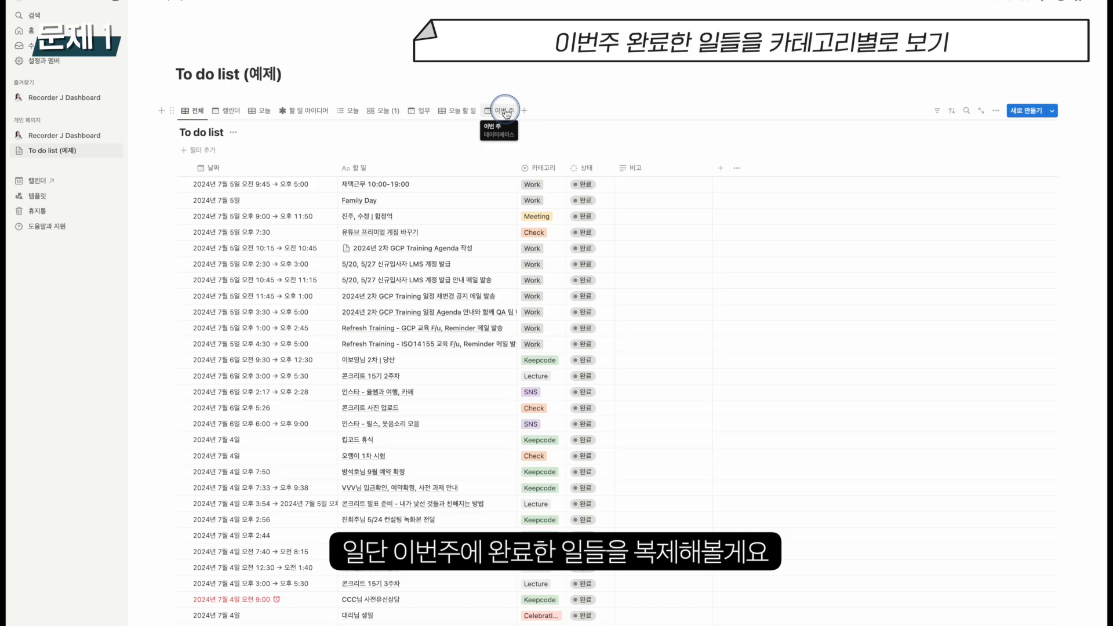
Duplicate the 이번 주 view and name the copy 이번주 완료.
{"action": "left_click", "coordinate": [502, 113]}
{"action": "left_click", "coordinate": [502, 113]}
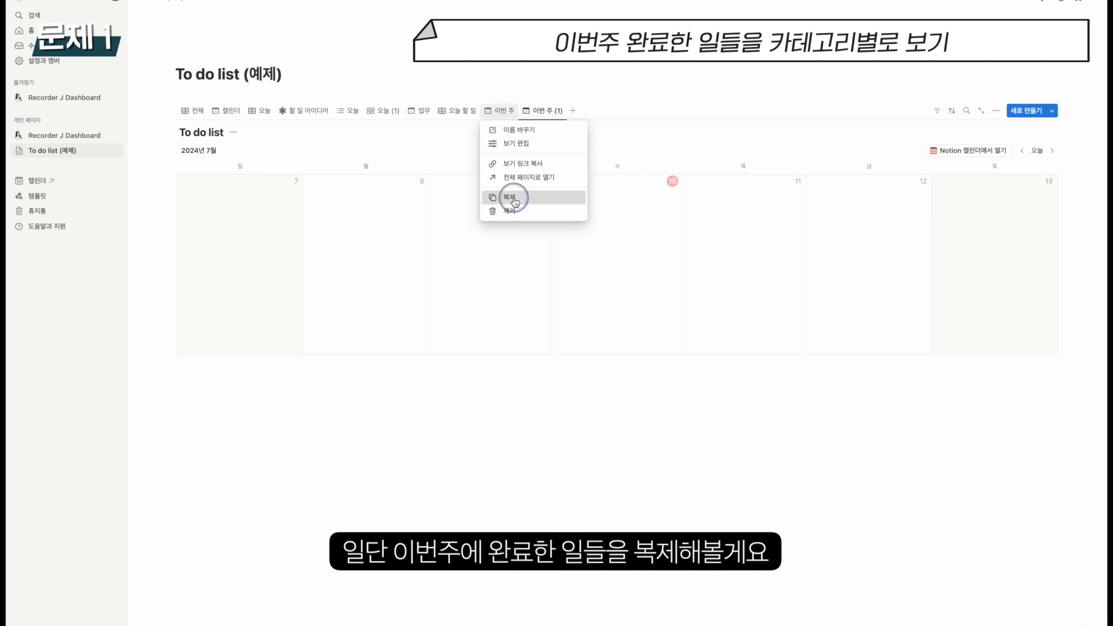
{"action": "left_click", "coordinate": [509, 196]}
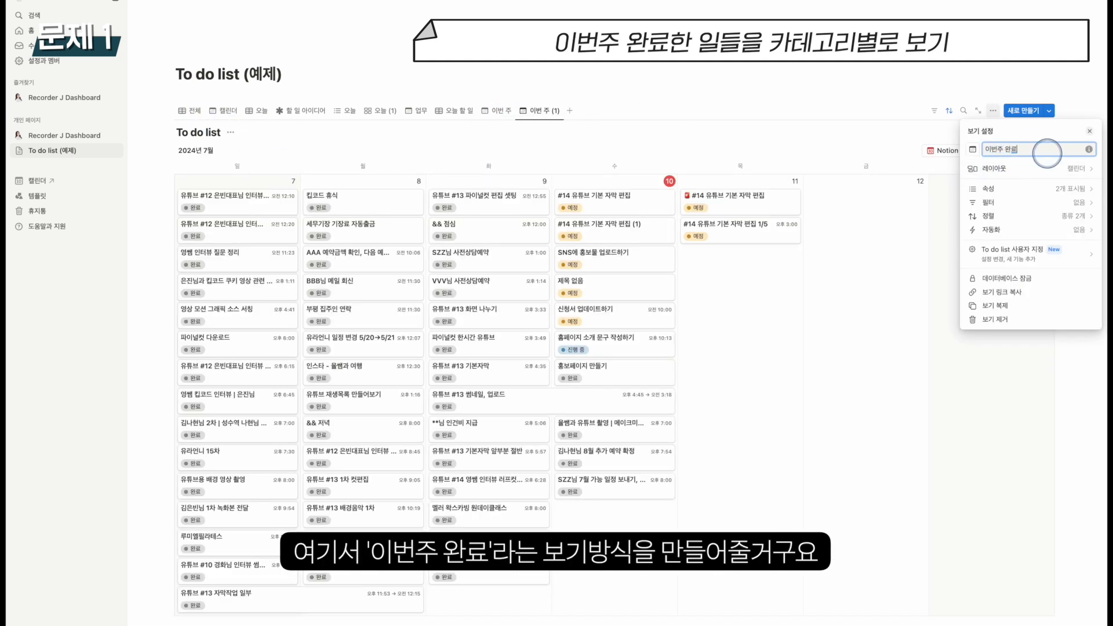
{"action": "type", "text": "이번주 완료"}
{"action": "key", "text": "Return"}
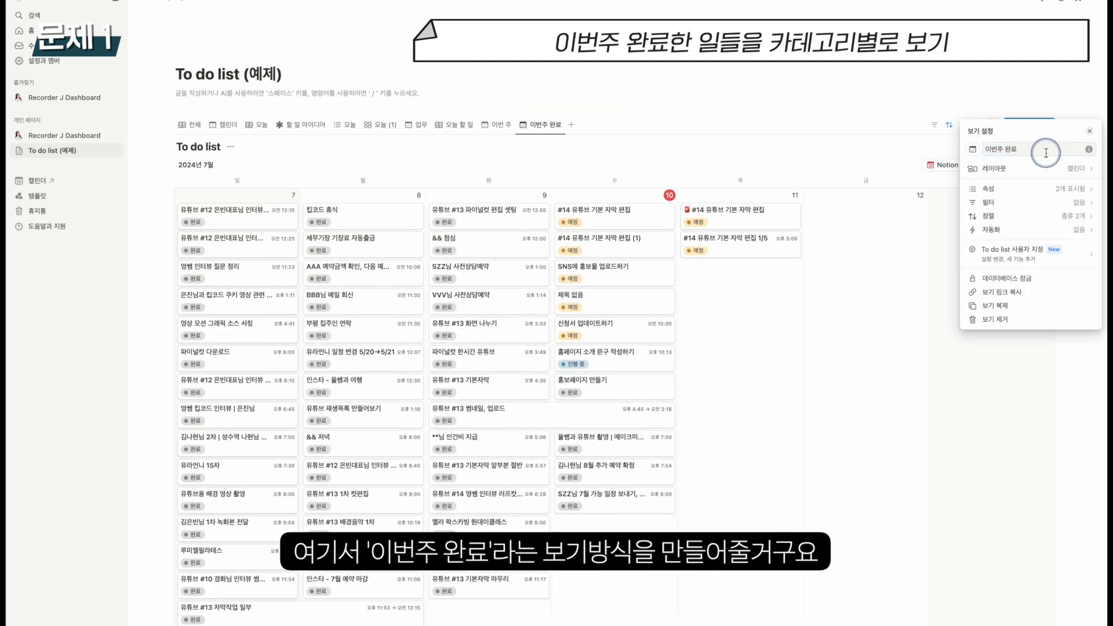
Switch the 이번주 완료 view to the board (보드) layout and group it by 카테고리.
{"action": "left_click", "coordinate": [988, 171]}
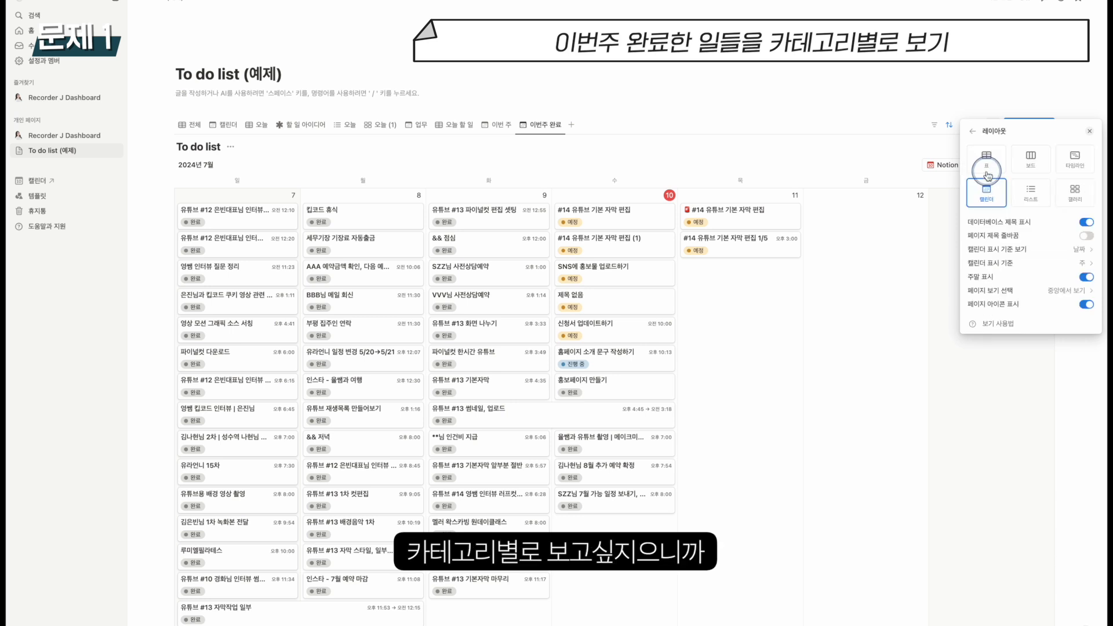
{"action": "left_click", "coordinate": [1030, 164]}
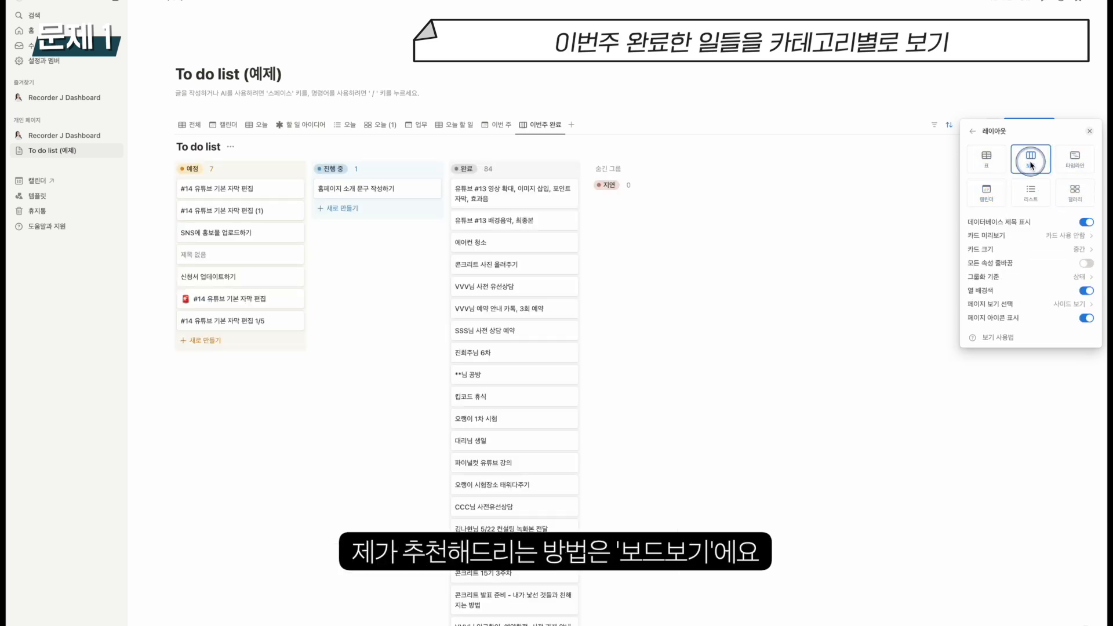
{"action": "left_click", "coordinate": [1050, 277]}
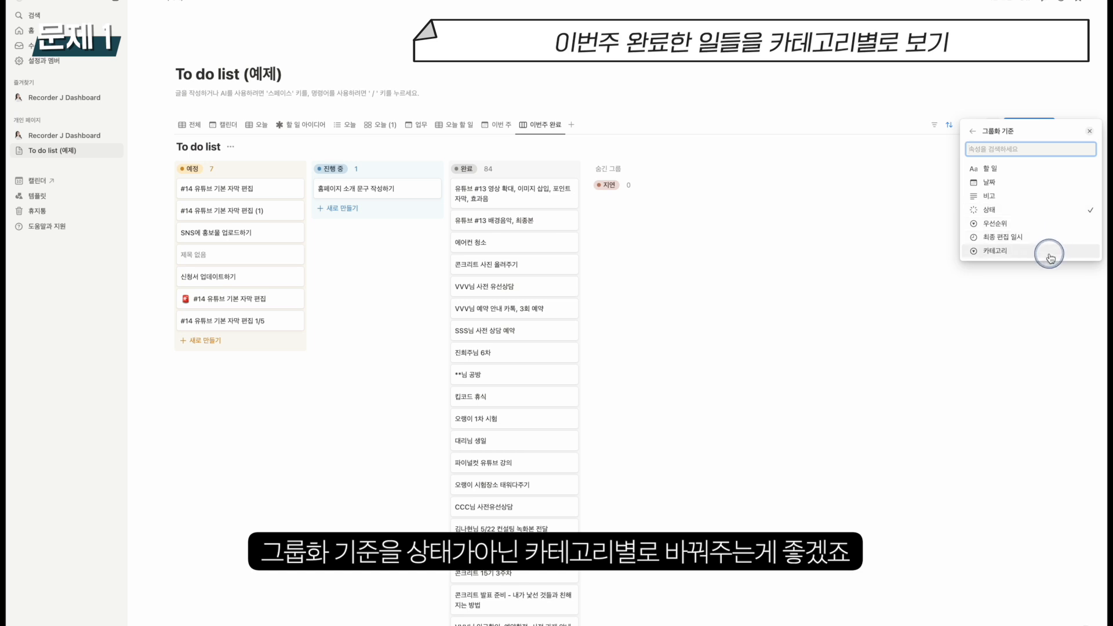
{"action": "left_click", "coordinate": [1050, 257]}
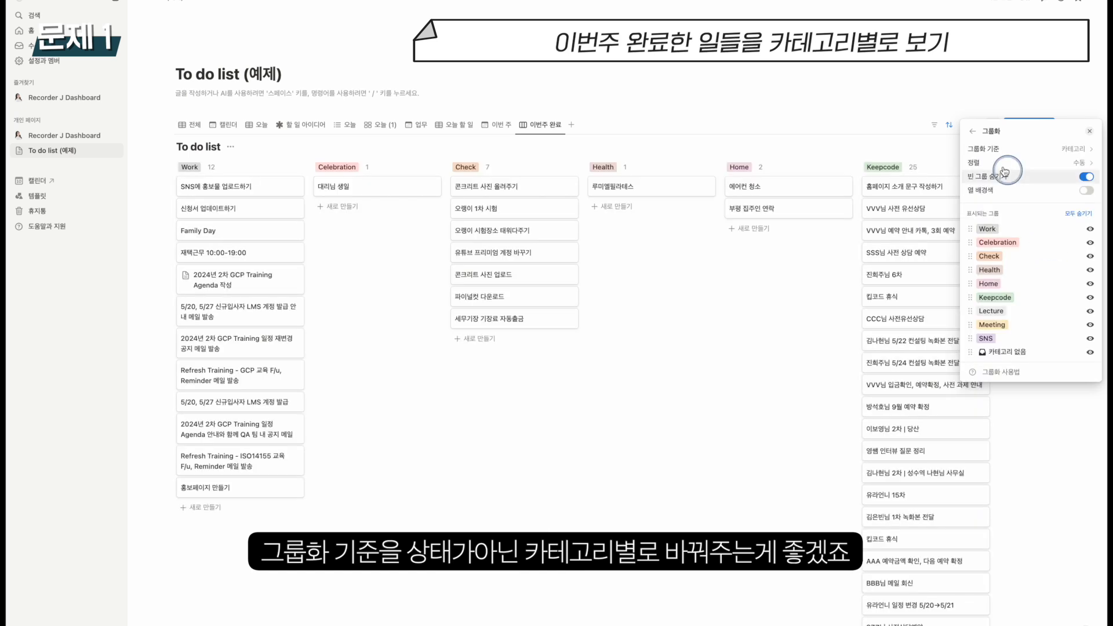
Turn on column background colours (열 배경색) and reorder the board groups so they start Celebration, Check, Home, Work, Health.
{"action": "left_click", "coordinate": [1086, 191]}
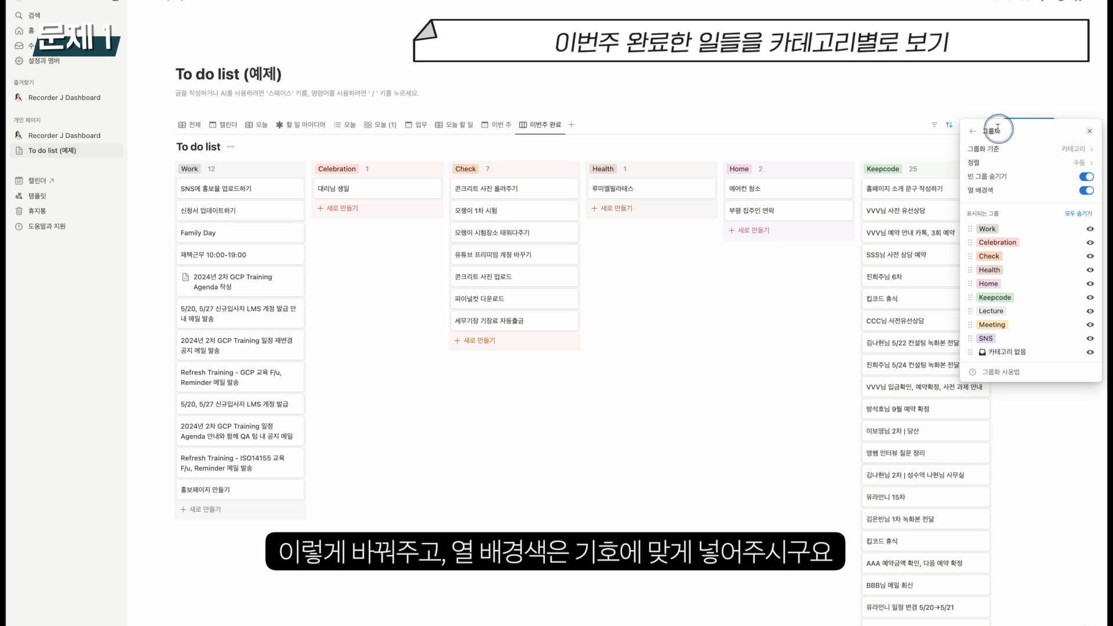
{"action": "mouse_move", "coordinate": [971, 243]}
{"action": "left_mouse_down"}
{"action": "mouse_move", "coordinate": [966, 278]}
{"action": "mouse_move", "coordinate": [970, 257]}
{"action": "left_mouse_up"}
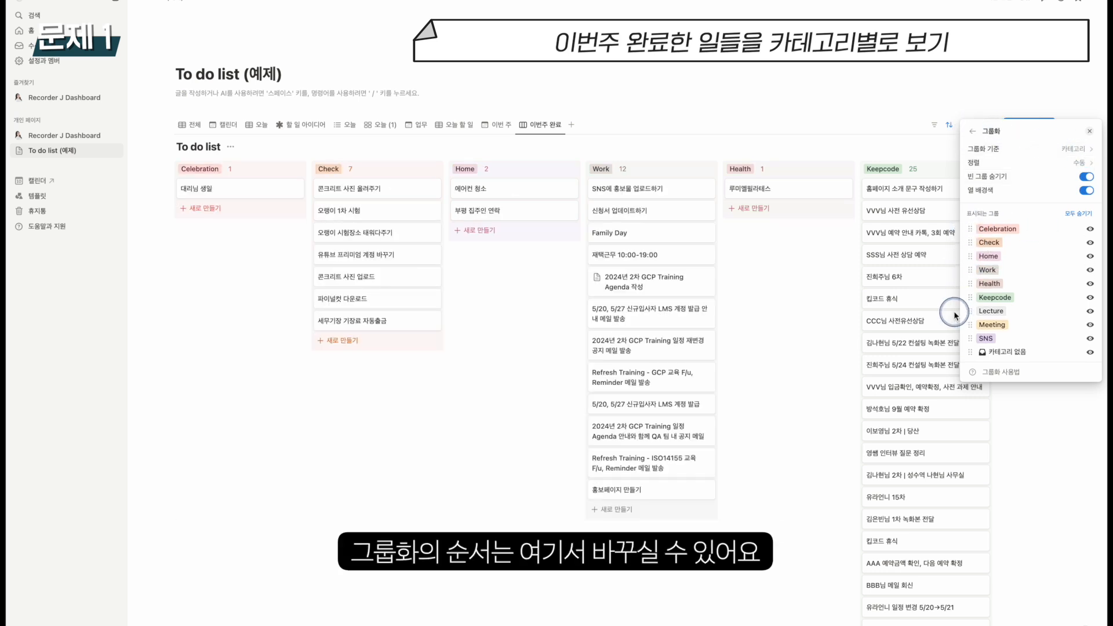
{"action": "left_click", "coordinate": [973, 131]}
{"action": "left_click", "coordinate": [1060, 187]}
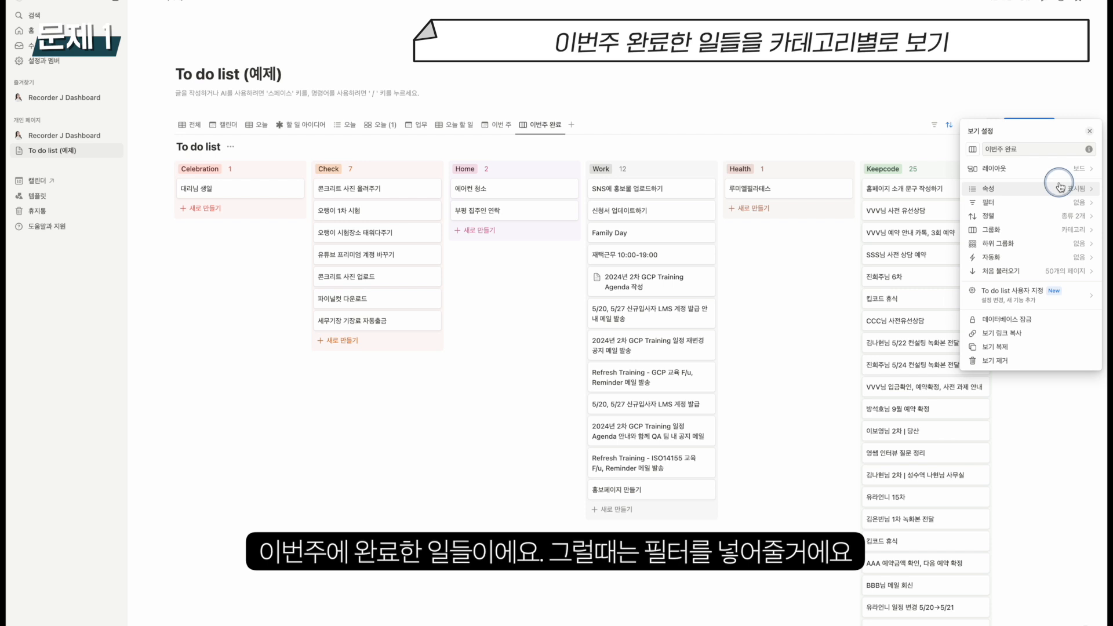
{"action": "left_click", "coordinate": [951, 128]}
Add an advanced filter to the 이번주 완료 board with the rule 날짜, 시작일, 오늘 기준, 이번 주.
{"action": "left_click", "coordinate": [935, 123]}
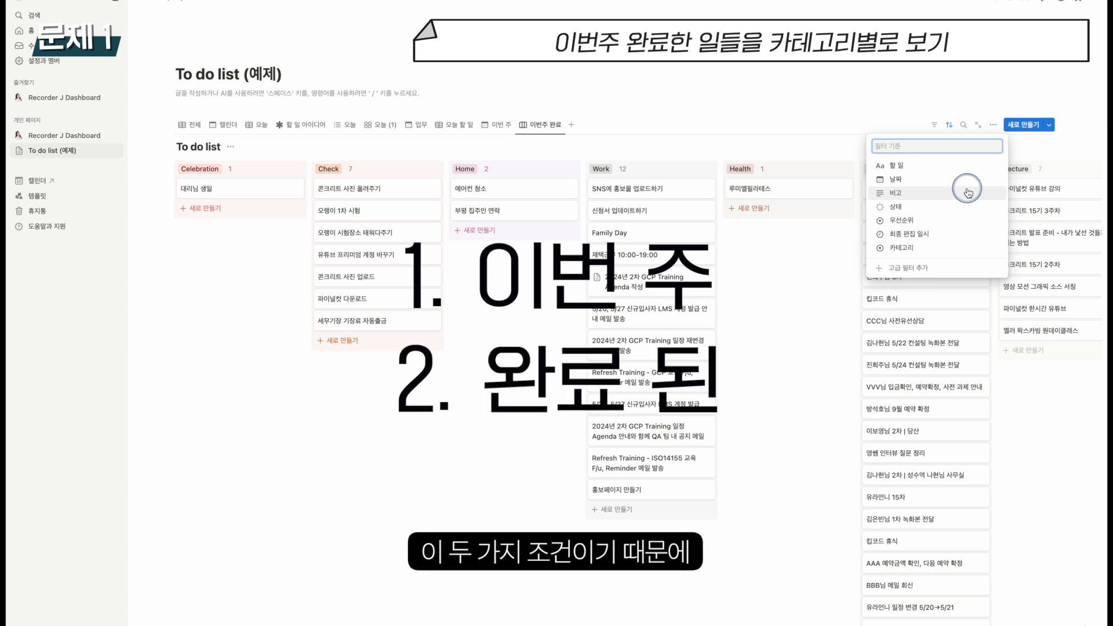
{"action": "left_click", "coordinate": [939, 271]}
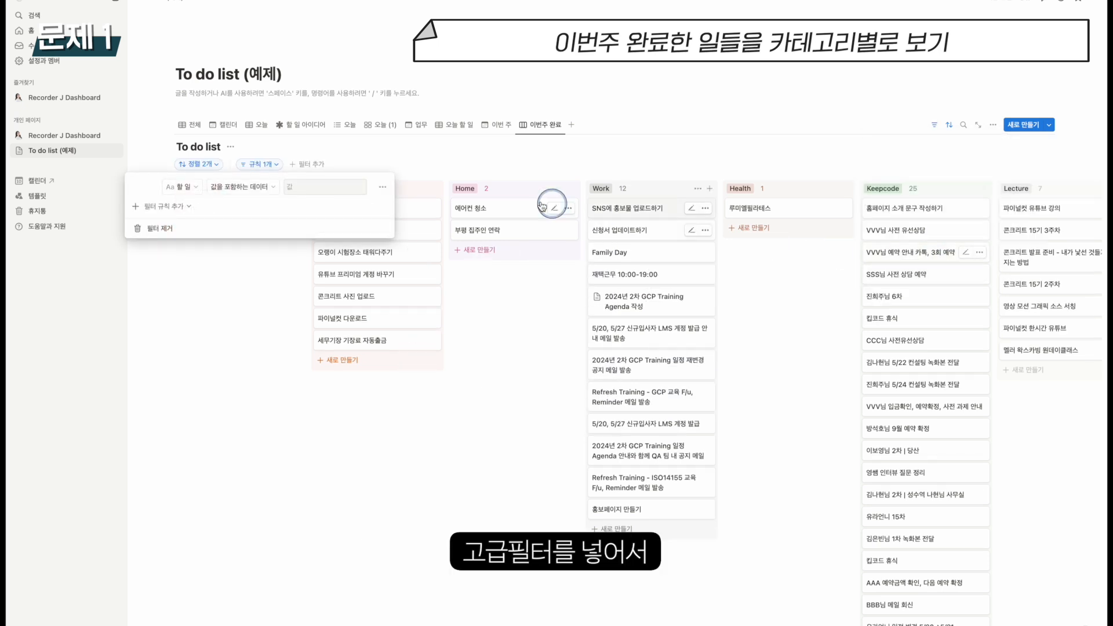
{"action": "left_click", "coordinate": [181, 191]}
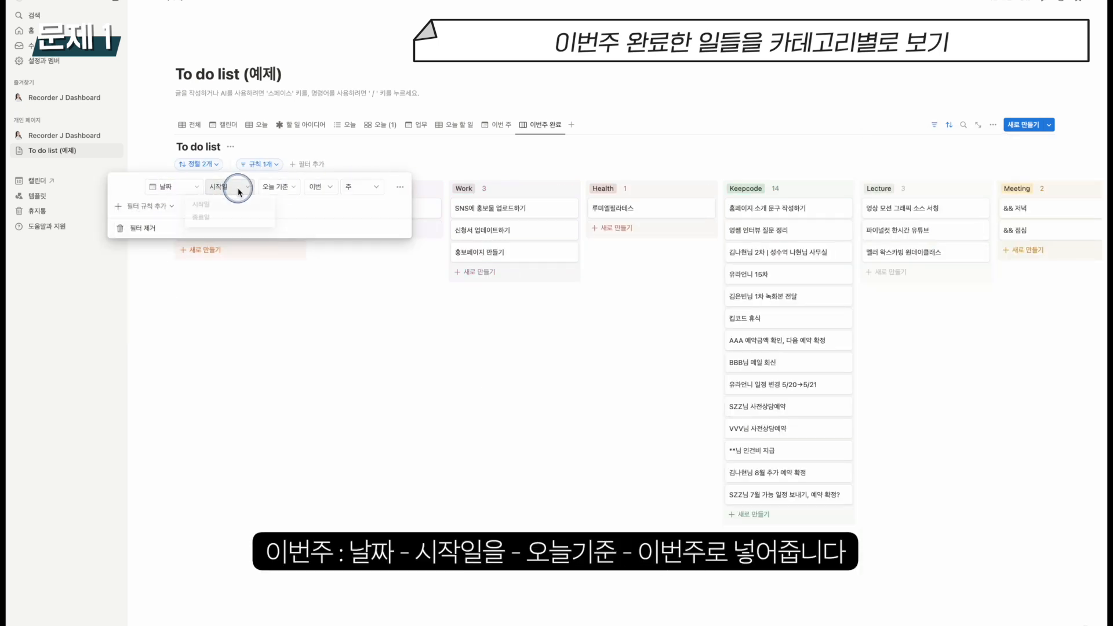
{"action": "left_click", "coordinate": [295, 189]}
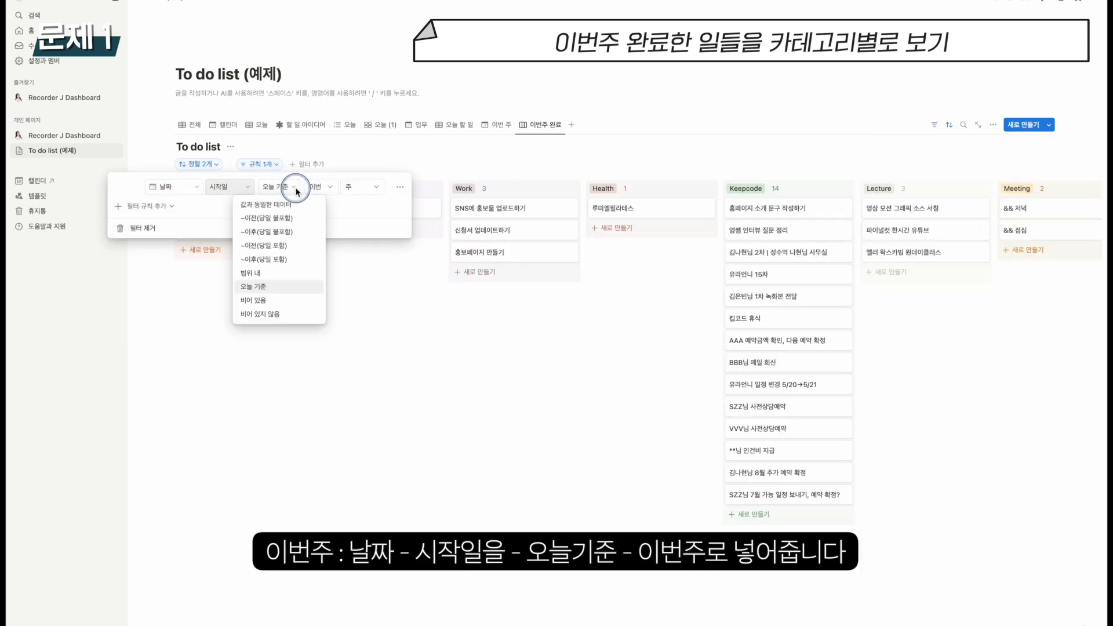
{"action": "left_click", "coordinate": [297, 192]}
{"action": "left_click", "coordinate": [332, 189]}
{"action": "left_click", "coordinate": [326, 189]}
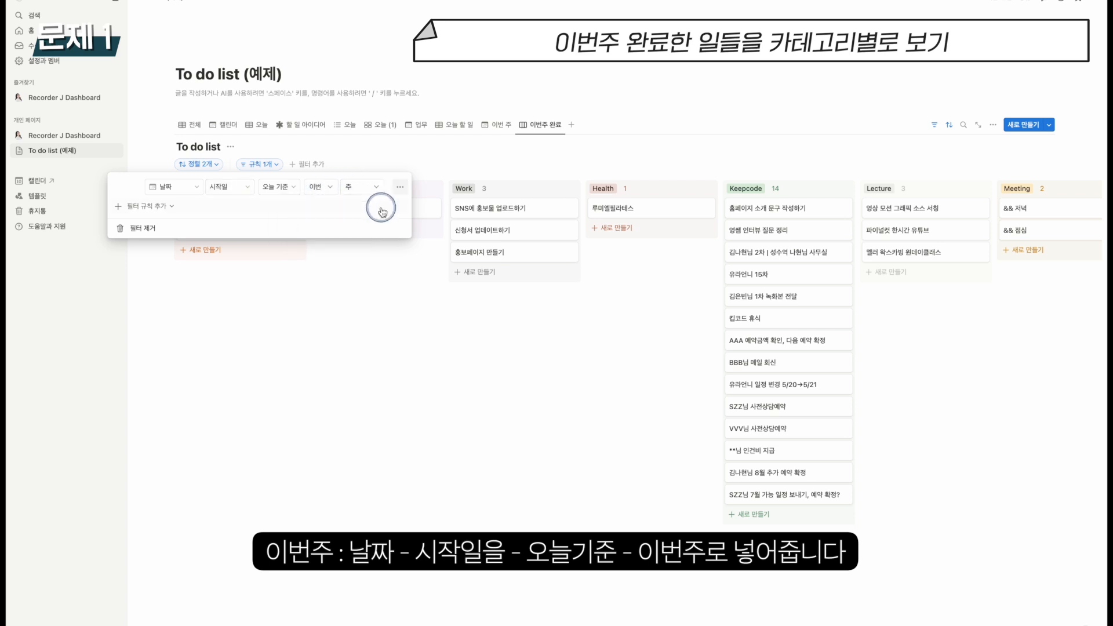
Add a second filter rule joined with 및 that requires 상태 to equal (값과 동일한 데이터) the 완료 option.
{"action": "left_click", "coordinate": [156, 206]}
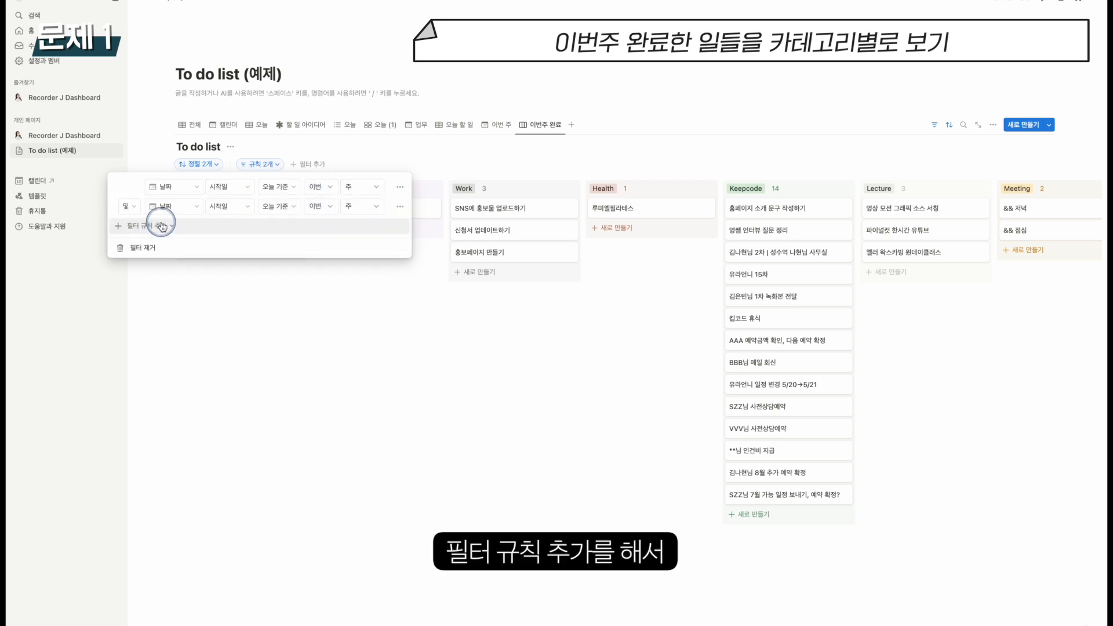
{"action": "left_click", "coordinate": [130, 206]}
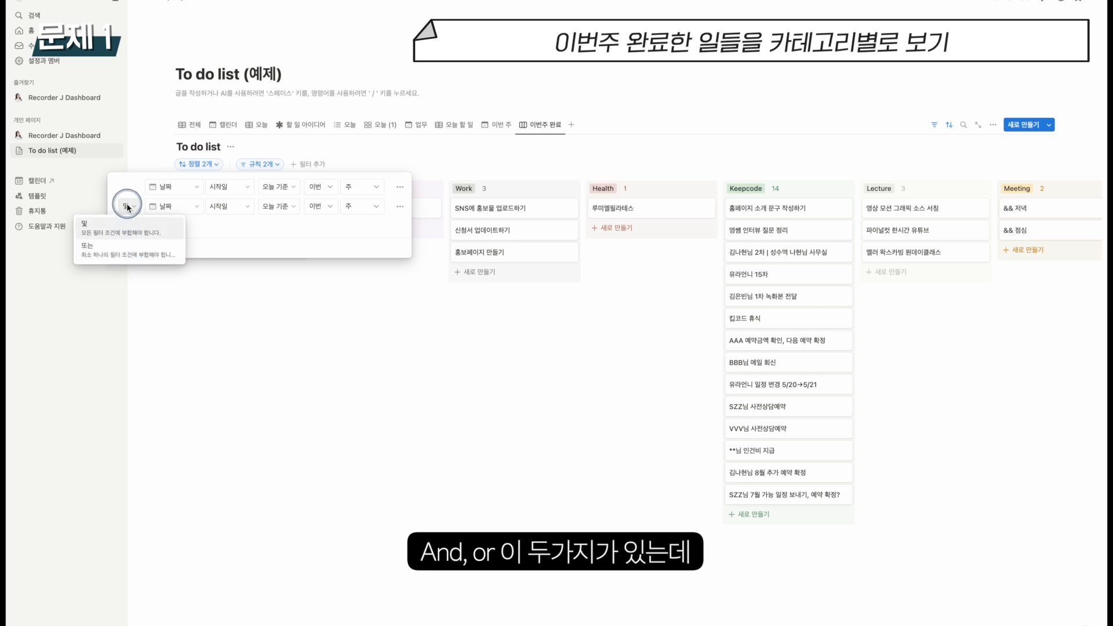
{"action": "left_click", "coordinate": [121, 228]}
{"action": "left_click", "coordinate": [181, 209]}
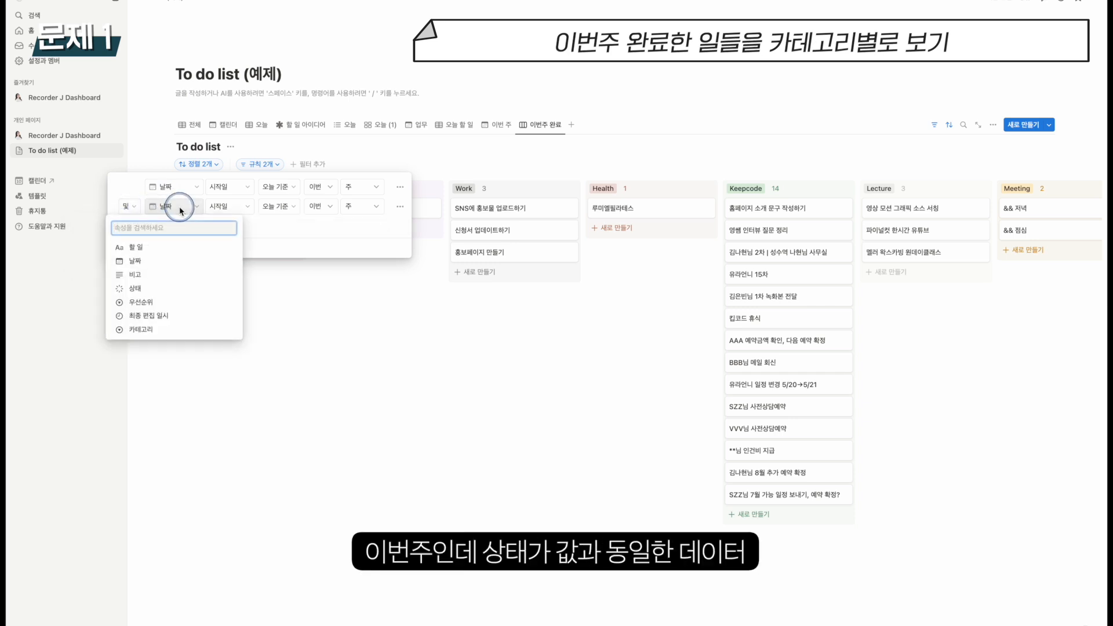
{"action": "left_click", "coordinate": [177, 288]}
{"action": "left_click", "coordinate": [277, 207]}
{"action": "left_click", "coordinate": [351, 210]}
{"action": "left_click", "coordinate": [336, 306]}
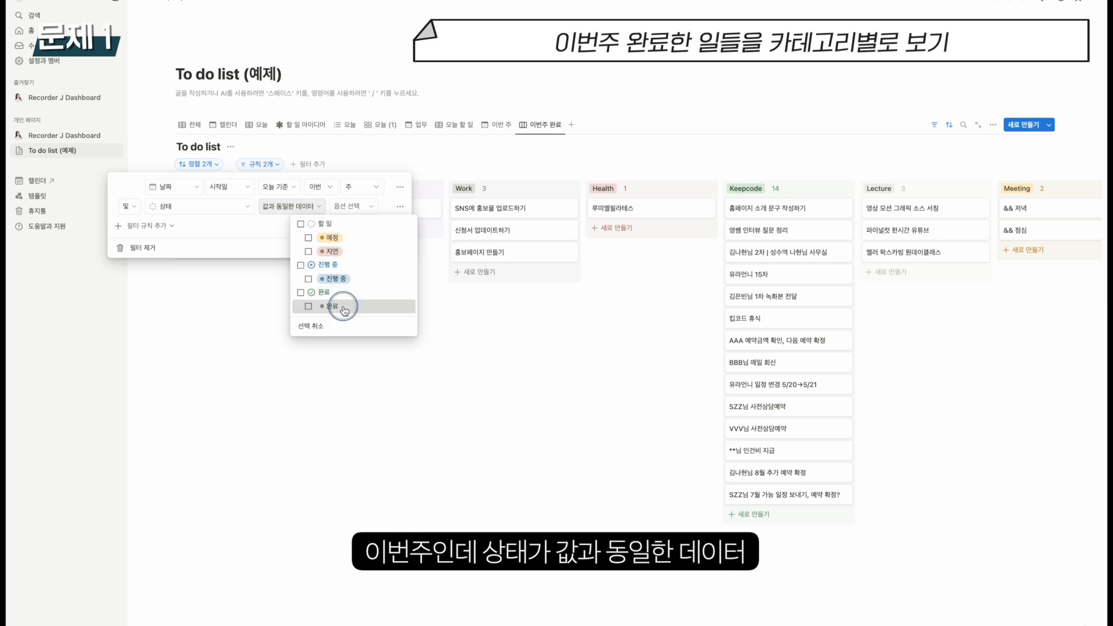
{"action": "left_click", "coordinate": [481, 157]}
{"action": "left_click", "coordinate": [473, 162]}
Look across the filtered category columns and open the calculation options for the Keepcode group's task count.
{"action": "scroll", "coordinate": [907, 221], "scroll_direction": "right", "scroll_amount": 6}
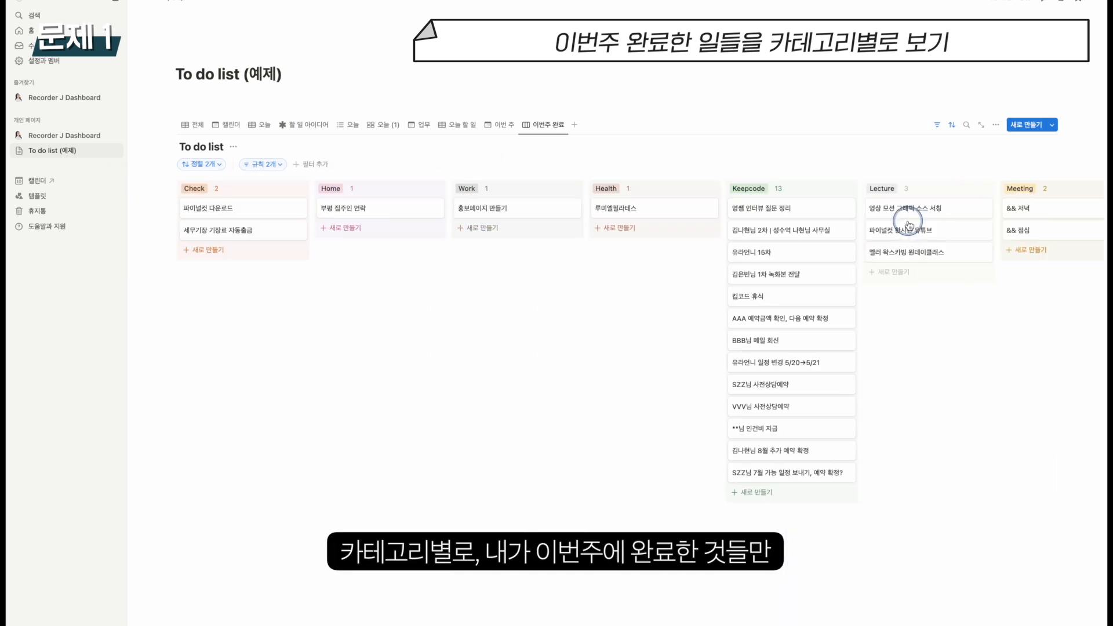
{"action": "scroll", "coordinate": [909, 225], "scroll_direction": "left", "scroll_amount": 6}
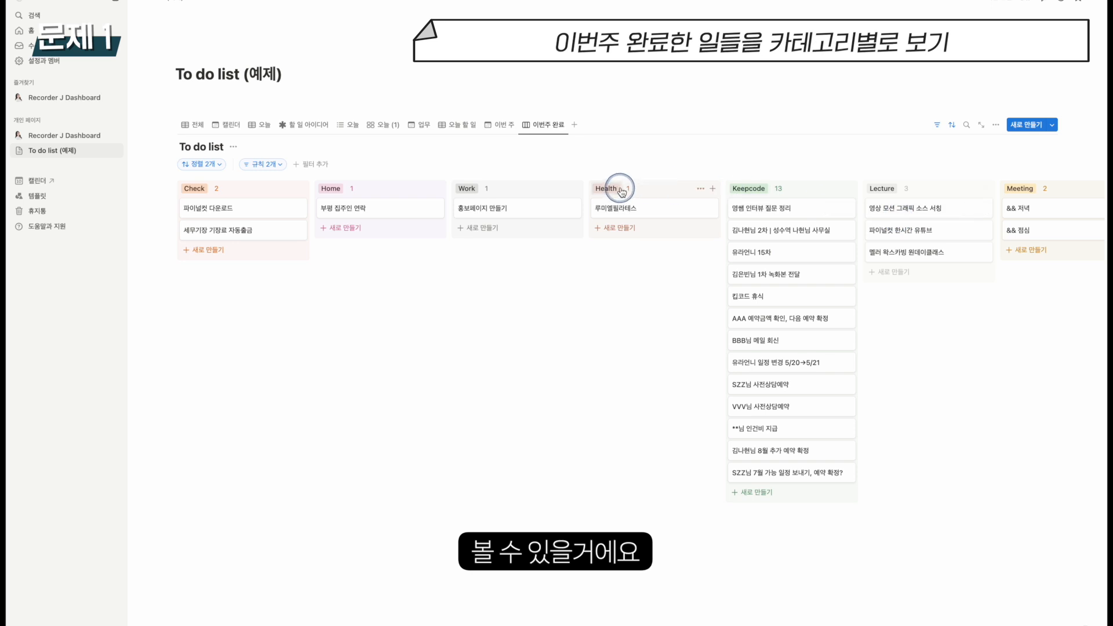
{"action": "left_click", "coordinate": [626, 192]}
{"action": "left_click", "coordinate": [778, 188]}
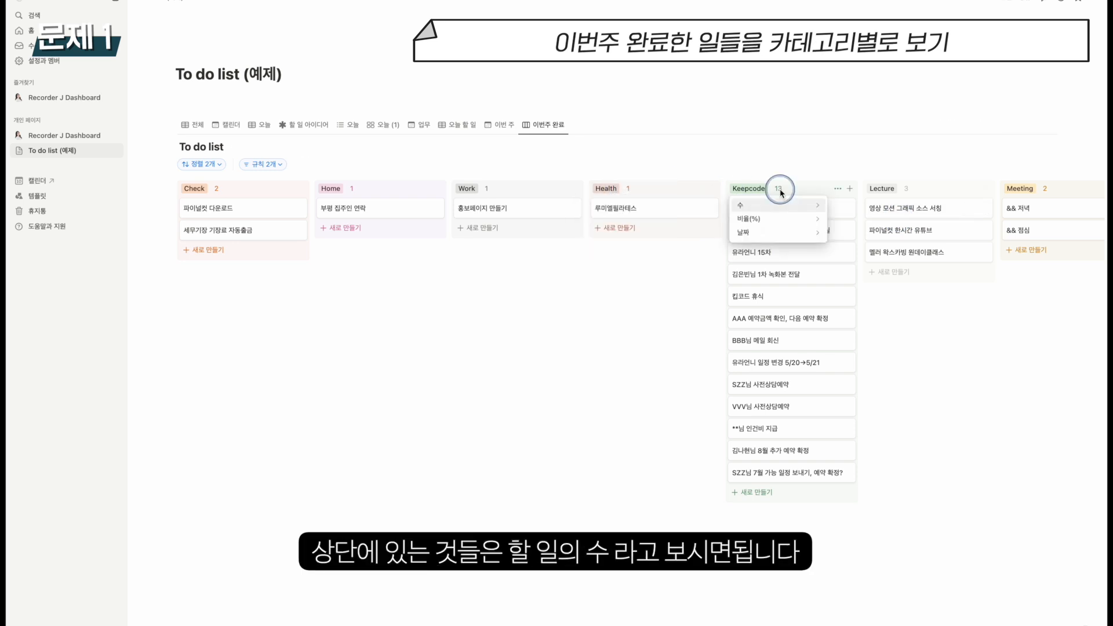
{"action": "mouse_move", "coordinate": [778, 238]}
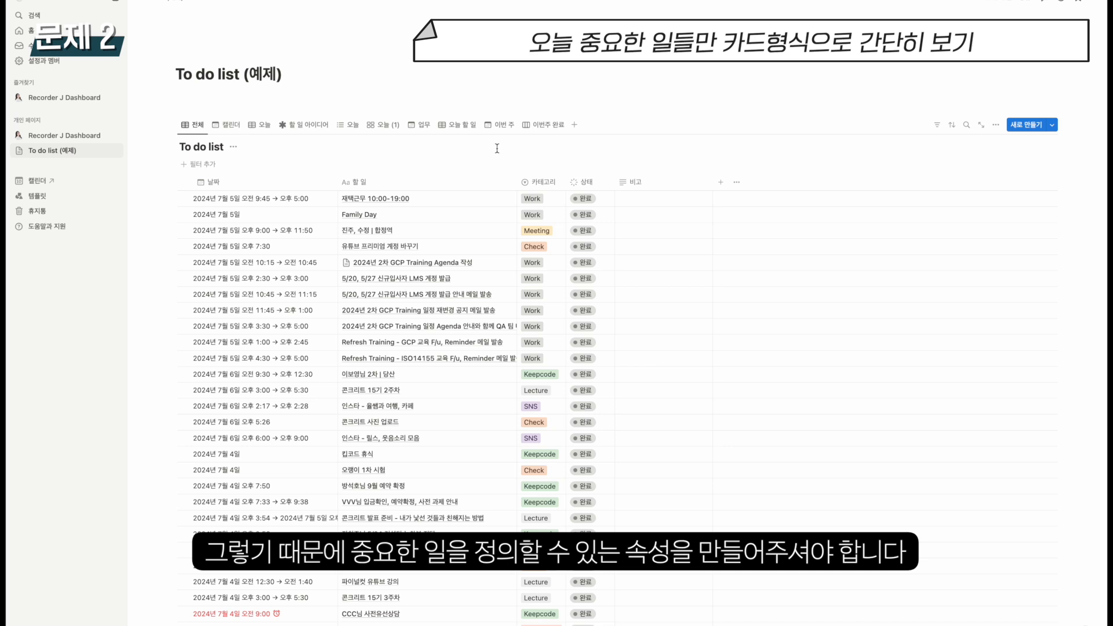
Add a checkbox (체크박스) property named 중요 to the 전체 table.
{"action": "left_click", "coordinate": [707, 149]}
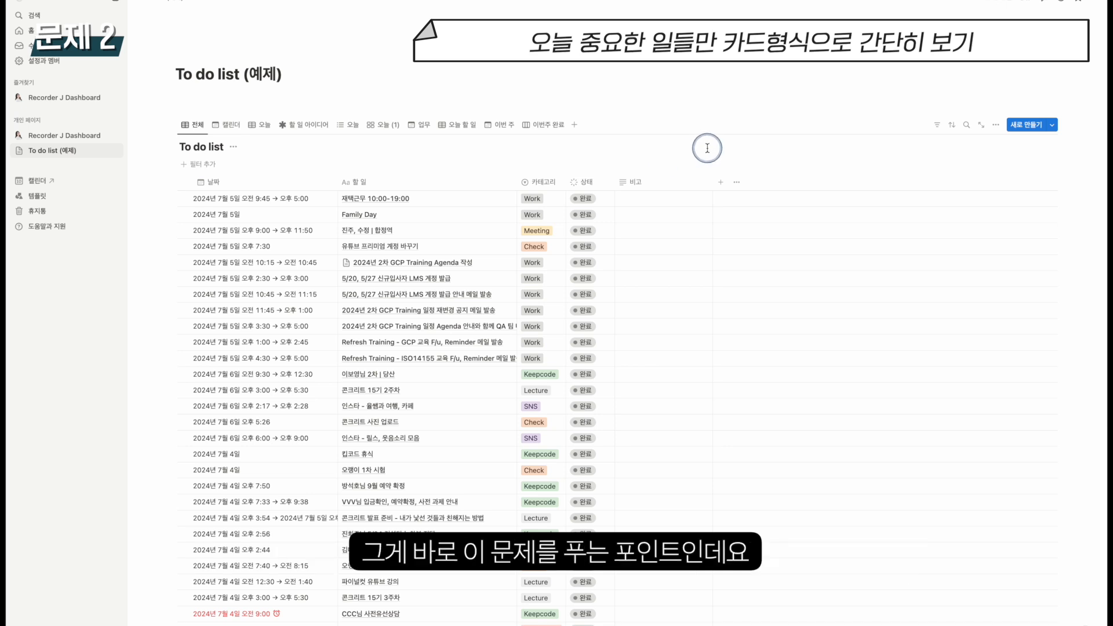
{"action": "left_click", "coordinate": [720, 182]}
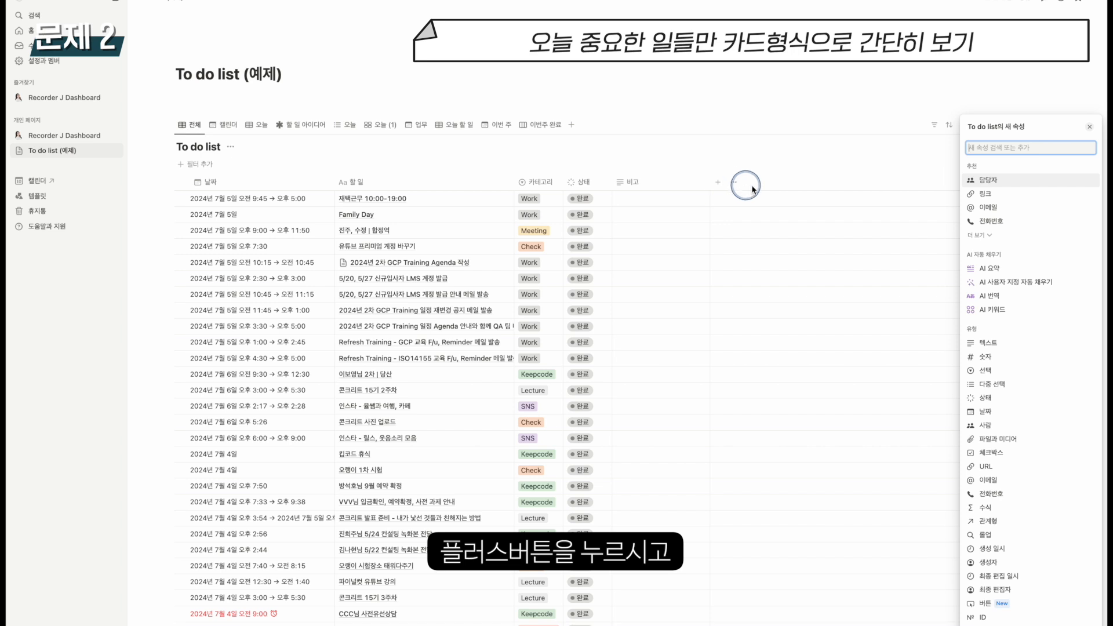
{"action": "scroll", "coordinate": [1018, 336], "scroll_direction": "down", "scroll_amount": 1}
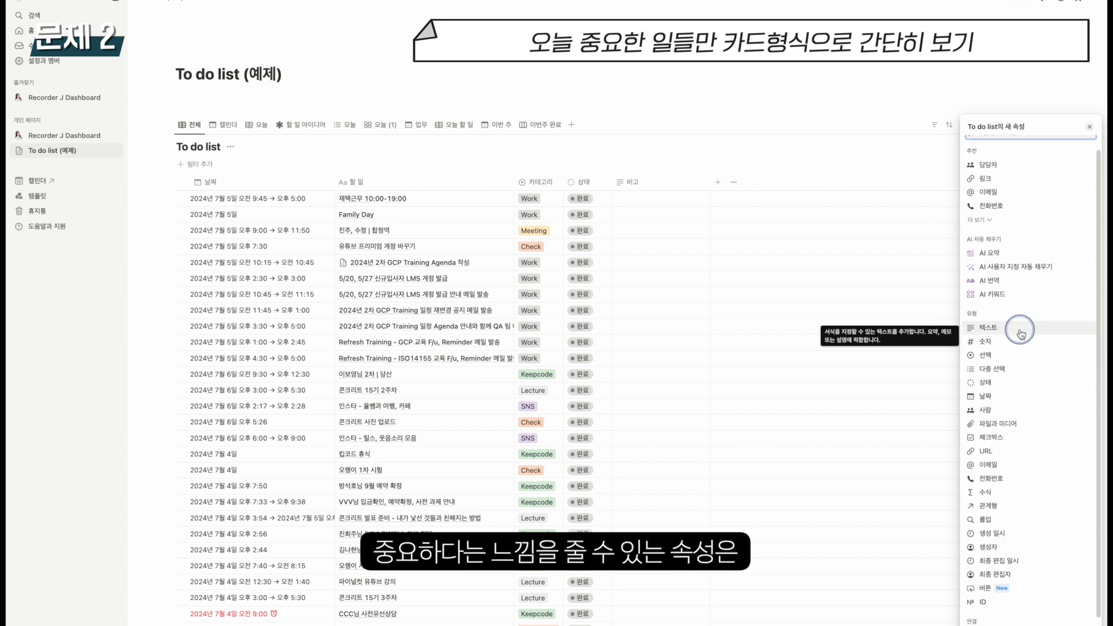
{"action": "scroll", "coordinate": [1019, 340], "scroll_direction": "down", "scroll_amount": 2}
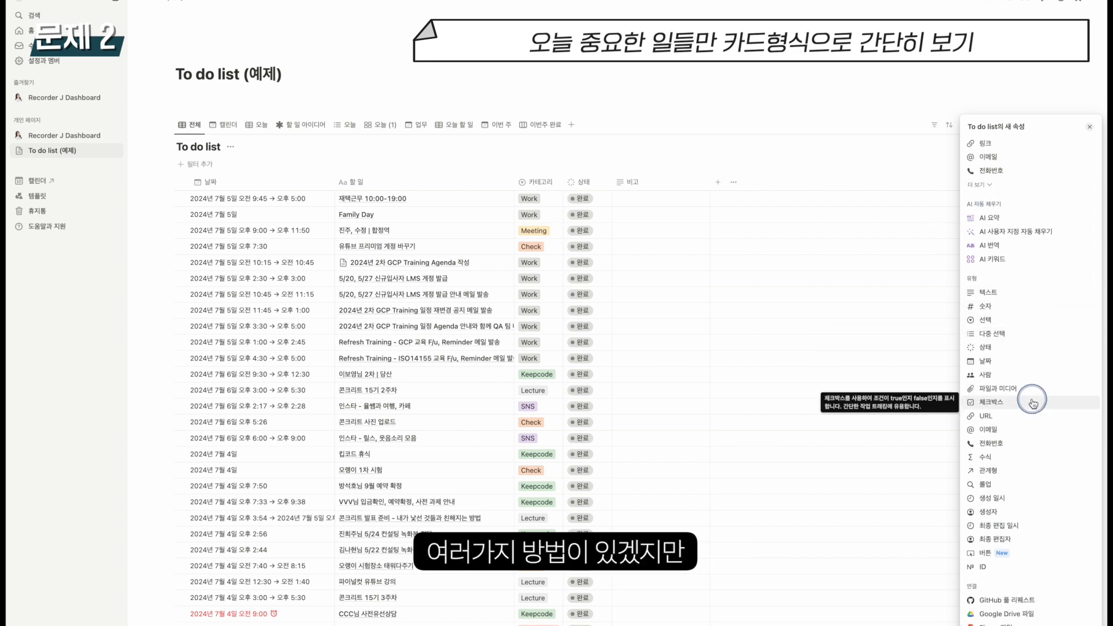
{"action": "left_click", "coordinate": [1013, 403]}
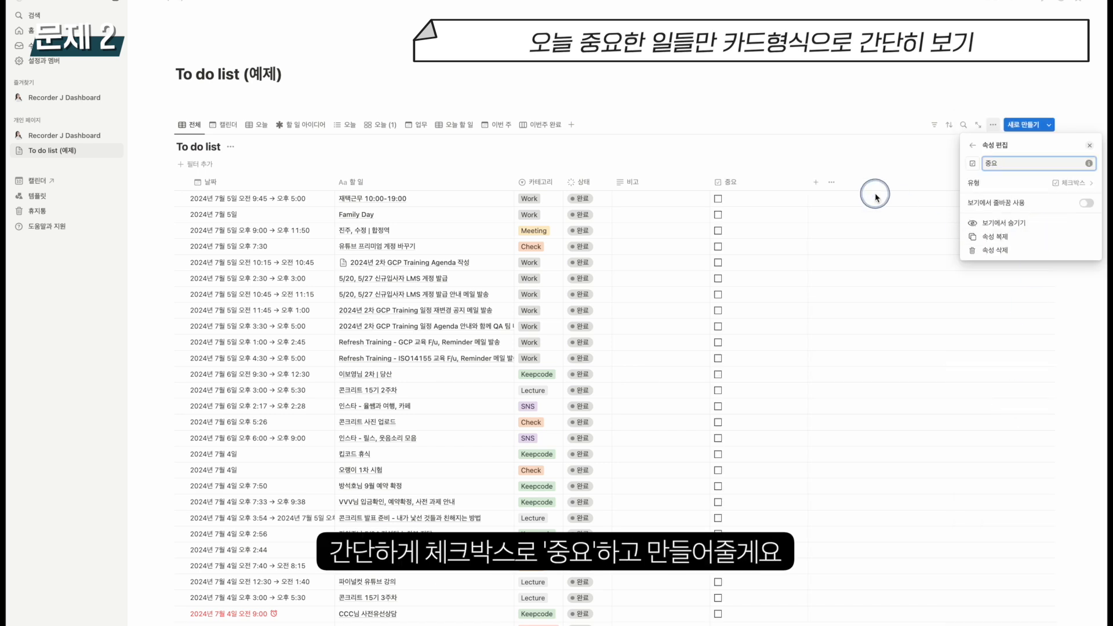
Tick the 중요 checkbox for a few upcoming tasks in the 전체 table, including #14 유튜브 기본 자막 편집 1/5.
{"action": "left_click", "coordinate": [850, 173]}
{"action": "scroll", "coordinate": [556, 388], "scroll_direction": "down", "scroll_amount": 15}
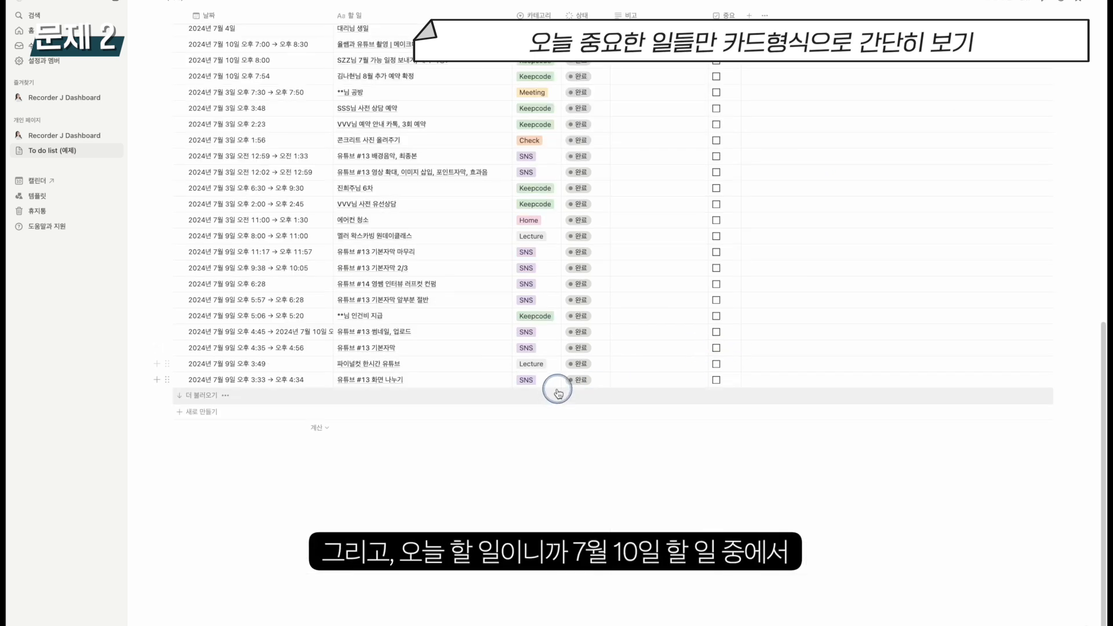
{"action": "scroll", "coordinate": [731, 362], "scroll_direction": "up", "scroll_amount": 4}
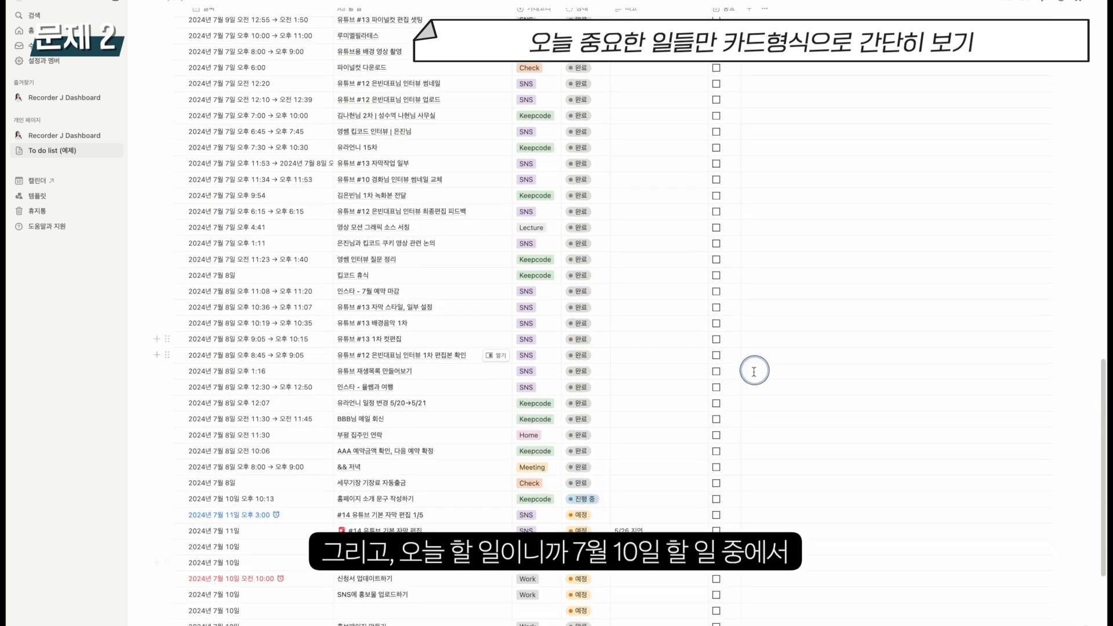
{"action": "left_click", "coordinate": [716, 487]}
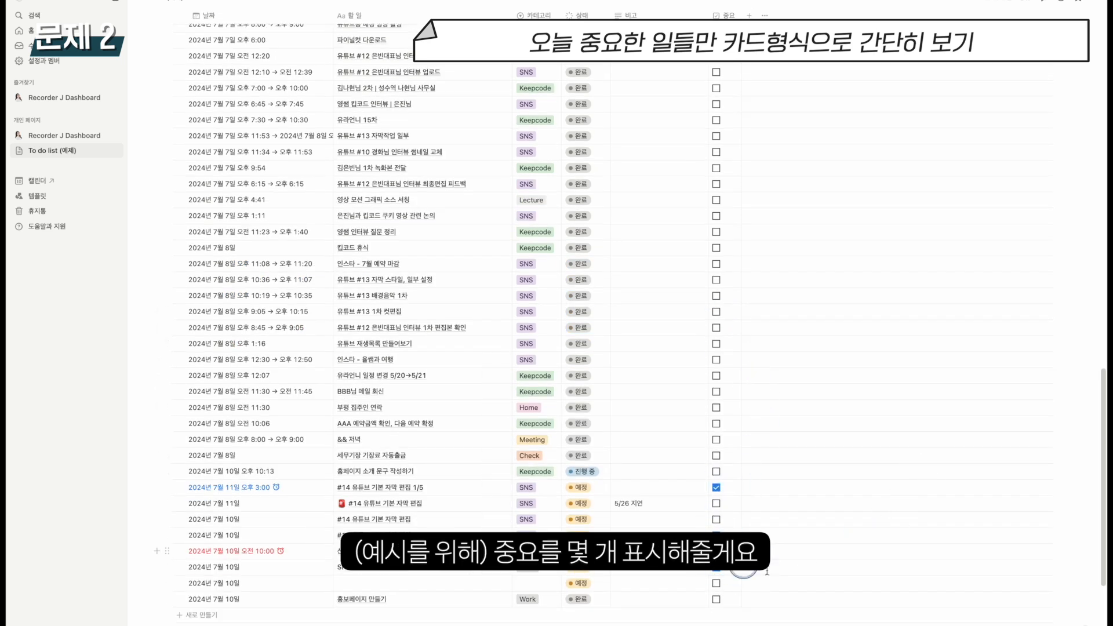
{"action": "scroll", "coordinate": [767, 571], "scroll_direction": "down", "scroll_amount": 4}
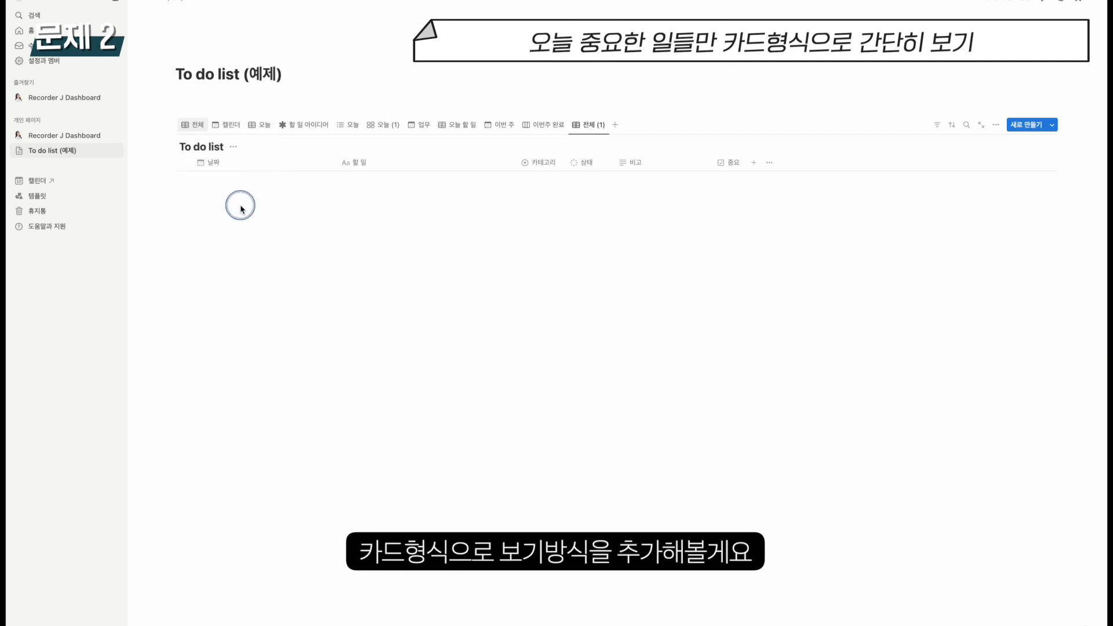
Rename the duplicated 전체 (1) view as 중요한 일.
{"action": "left_click", "coordinate": [993, 125]}
{"action": "left_click", "coordinate": [1089, 165]}
{"action": "type", "text": "오"}
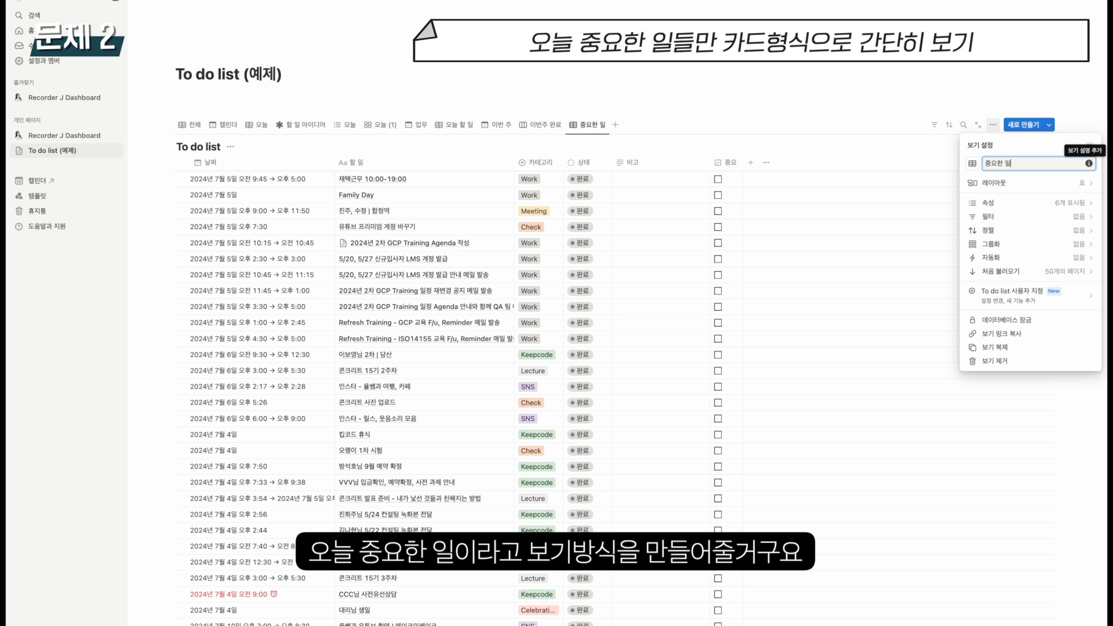
Change the 중요한 일 view to the gallery (갤러리) layout with the card preview set to 카드 사용 안함.
{"action": "left_click", "coordinate": [1070, 185]}
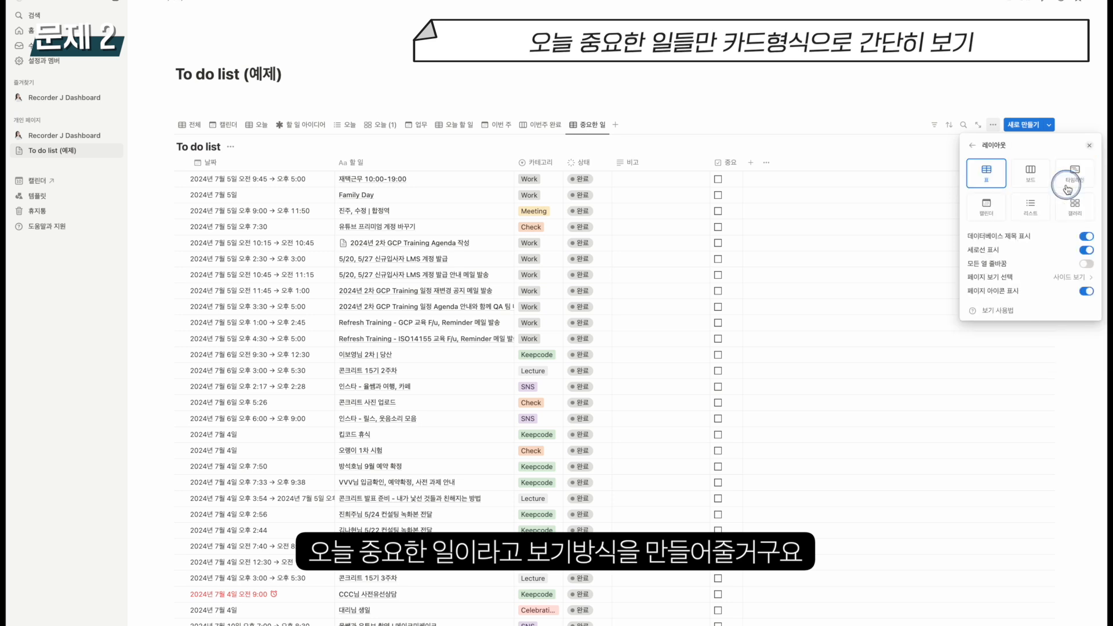
{"action": "left_click", "coordinate": [1073, 207]}
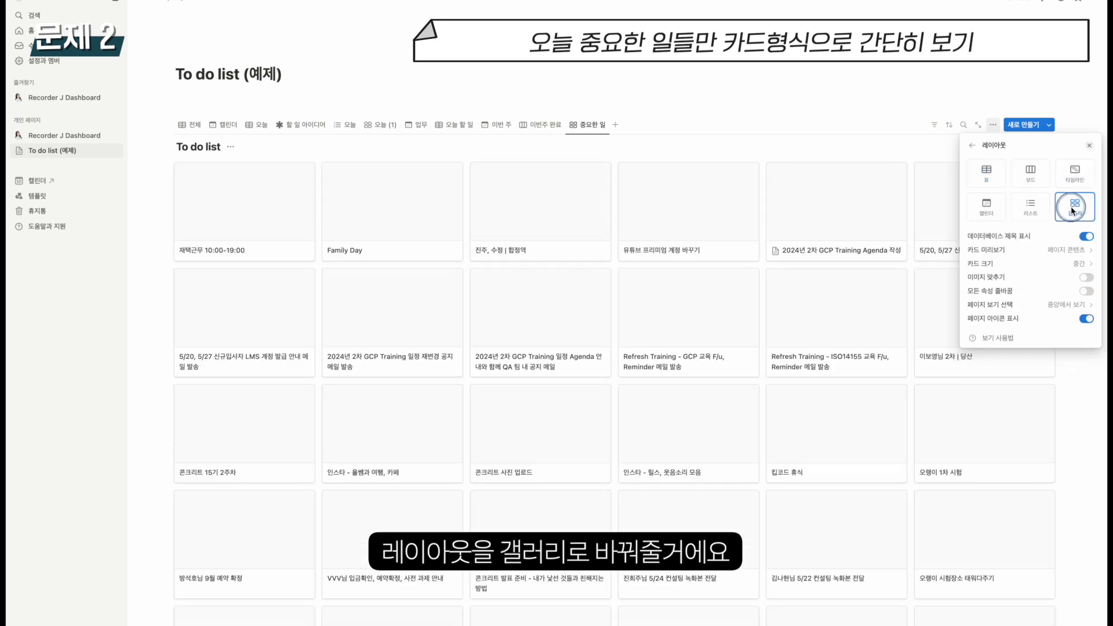
{"action": "left_click", "coordinate": [1069, 265]}
{"action": "left_click", "coordinate": [1086, 250]}
{"action": "left_click", "coordinate": [1074, 267]}
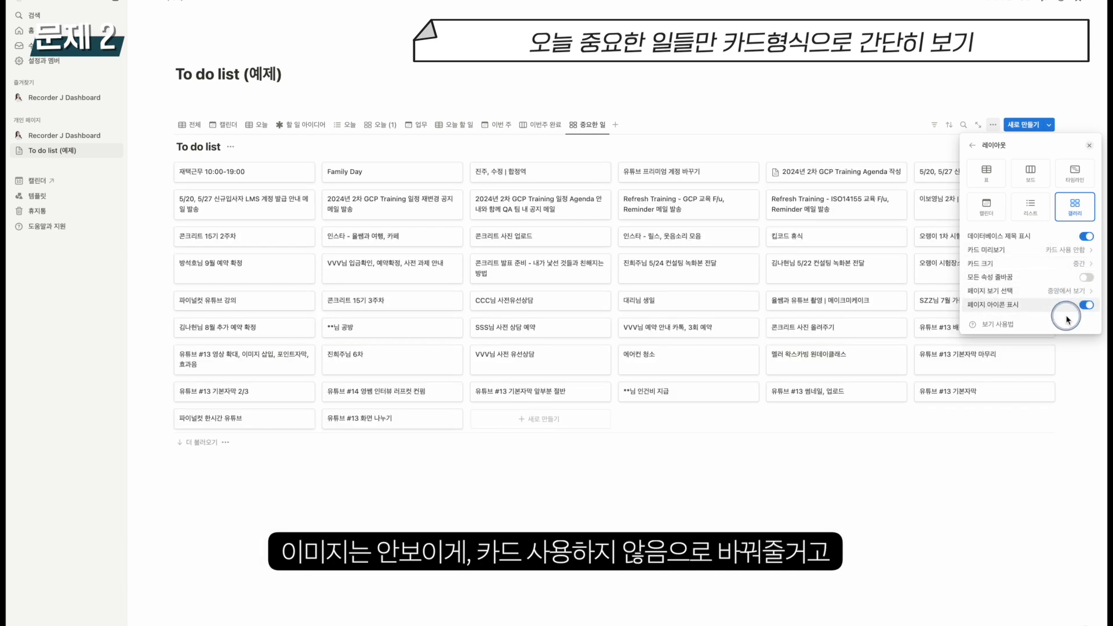
Show the 날짜 and 상태 properties on the gallery cards.
{"action": "left_click", "coordinate": [972, 145]}
{"action": "left_click", "coordinate": [1000, 201]}
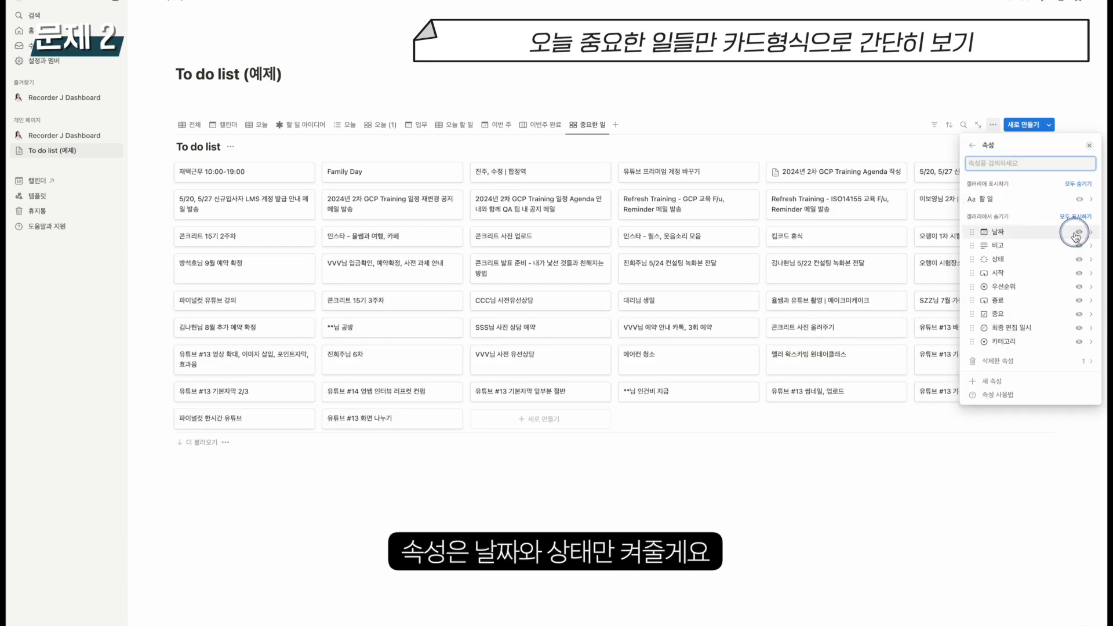
{"action": "left_click", "coordinate": [1079, 232]}
{"action": "left_click", "coordinate": [1079, 245]}
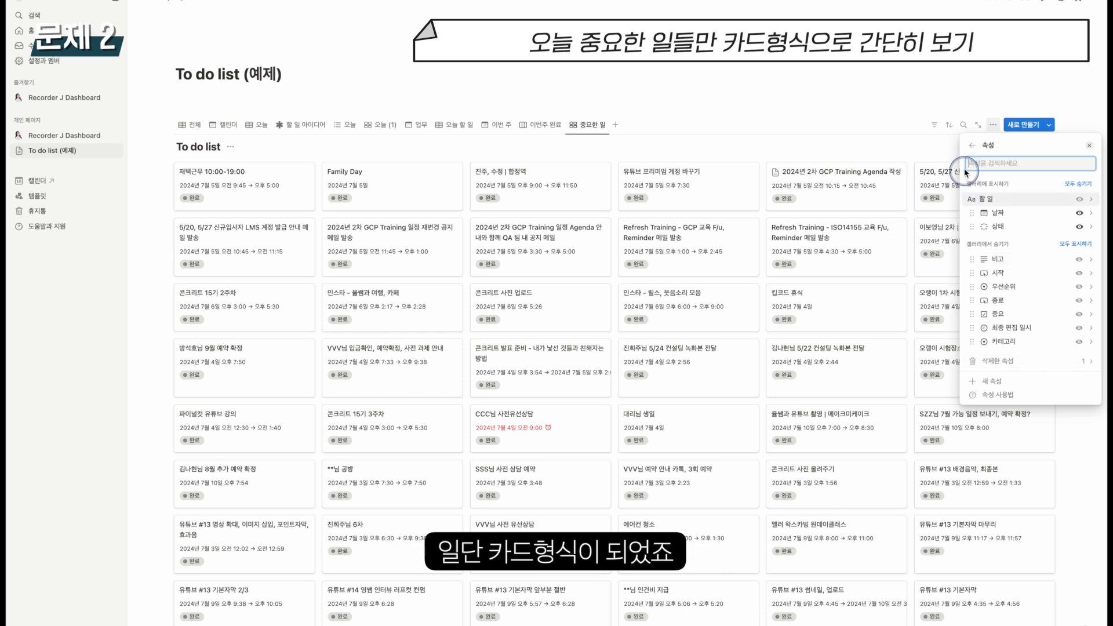
{"action": "left_click", "coordinate": [939, 113]}
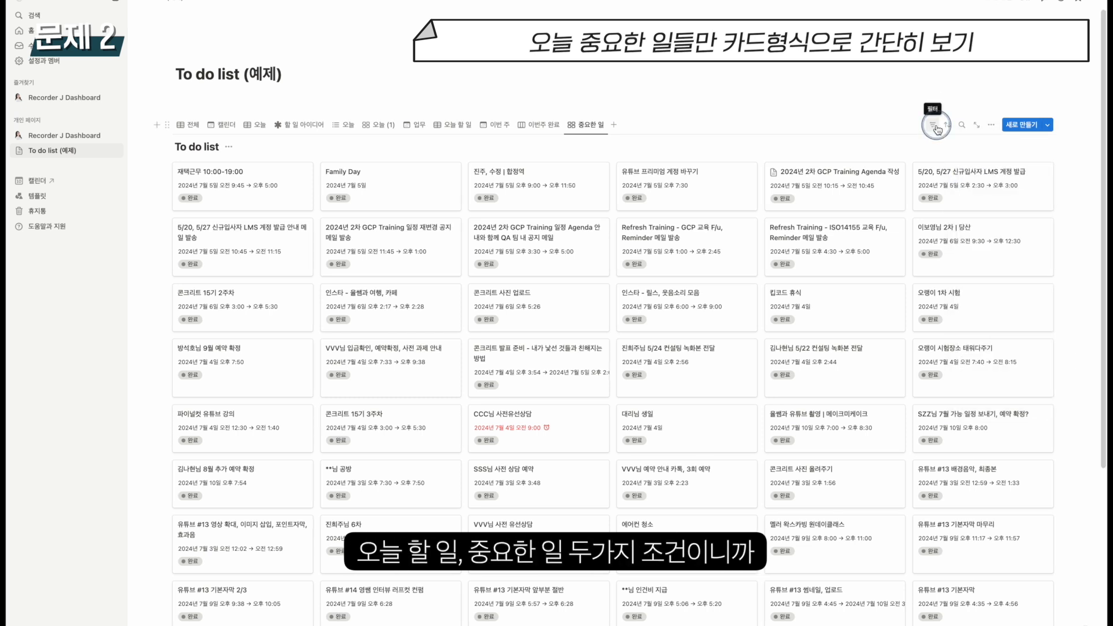
Add an advanced filter to the 중요한 일 gallery with the rule 날짜, 시작일, 값과 동일한 데이터, 오늘.
{"action": "left_click", "coordinate": [936, 127]}
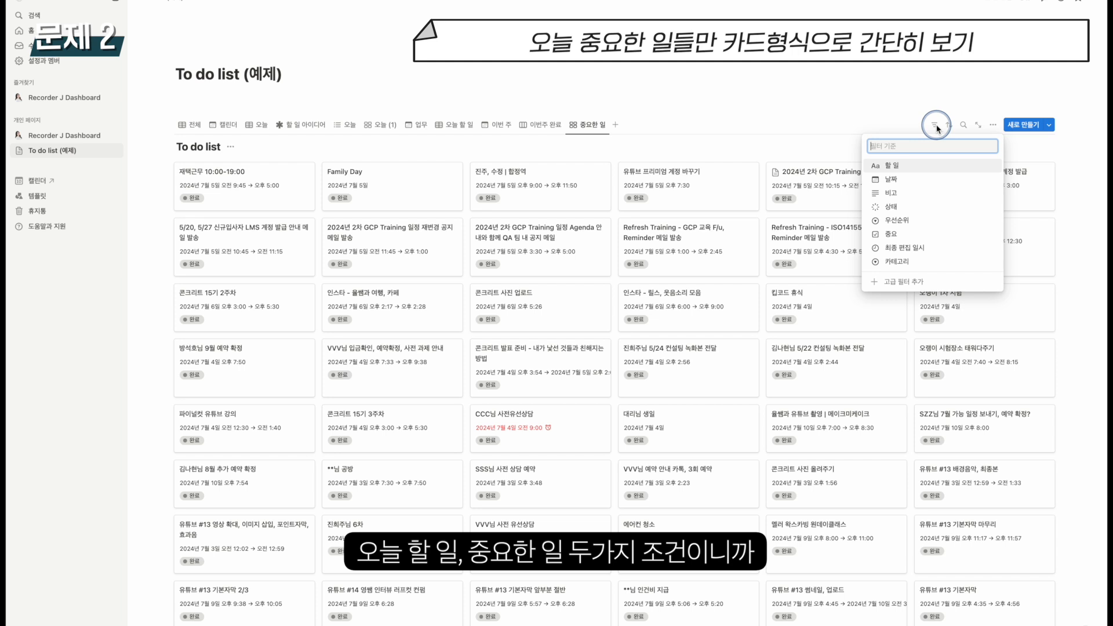
{"action": "left_click", "coordinate": [919, 281]}
{"action": "left_click", "coordinate": [117, 187]}
{"action": "left_click", "coordinate": [122, 241]}
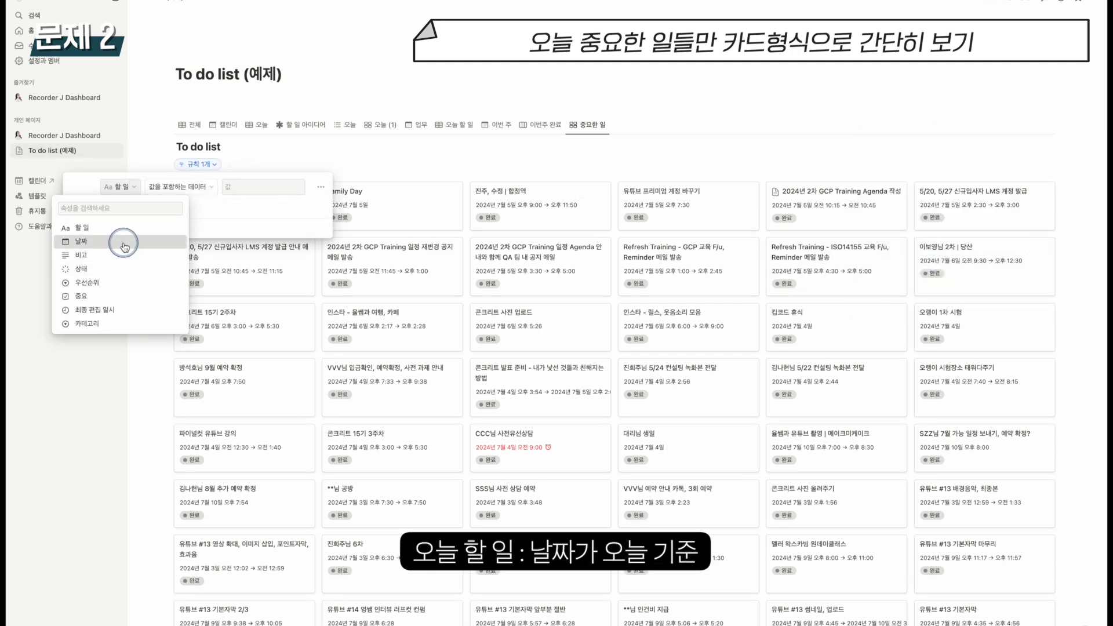
{"action": "left_click", "coordinate": [266, 190]}
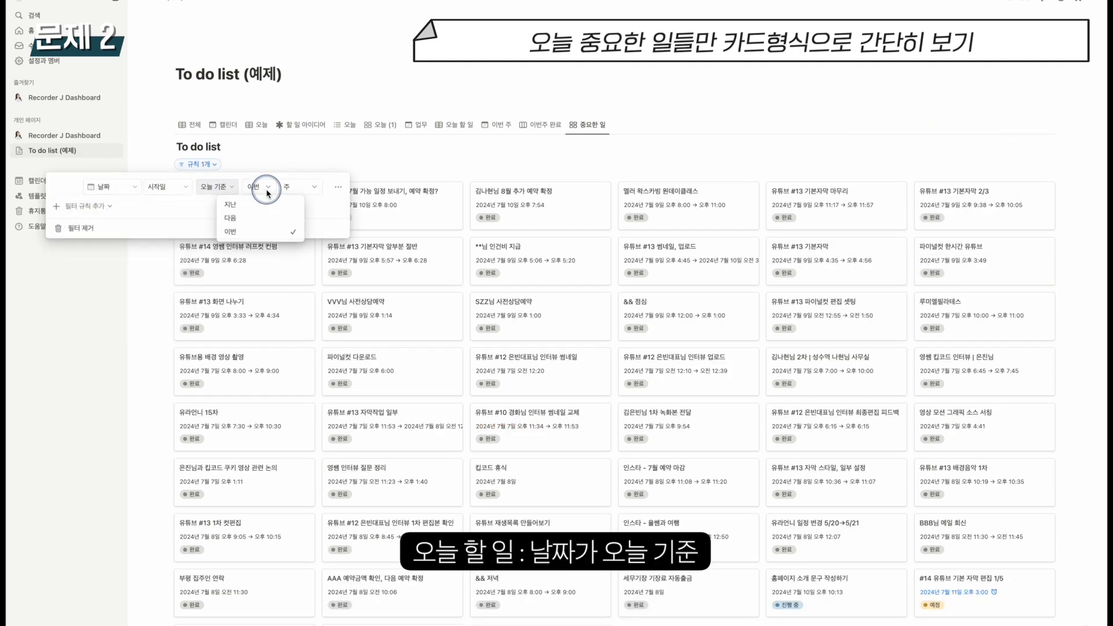
{"action": "left_click", "coordinate": [225, 188]}
{"action": "left_click", "coordinate": [226, 206]}
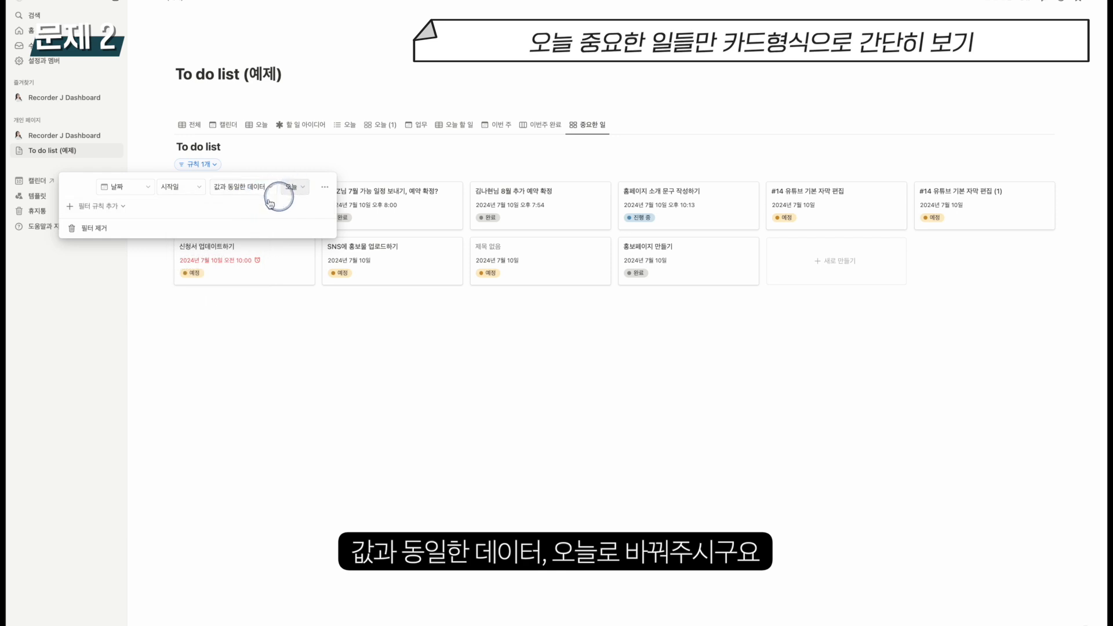
Add a second filter rule joined with 및 that requires 중요 to equal (값과 동일한 데이터) the checked state.
{"action": "left_click", "coordinate": [123, 206]}
{"action": "left_click", "coordinate": [111, 225]}
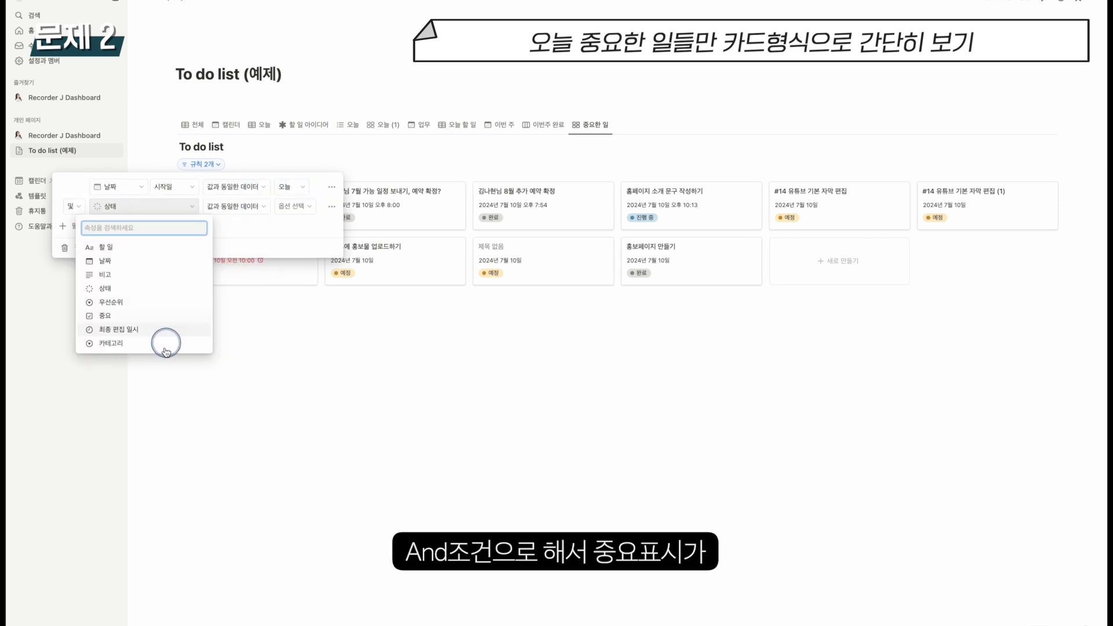
{"action": "left_click", "coordinate": [164, 316]}
{"action": "left_click", "coordinate": [293, 206]}
{"action": "left_click", "coordinate": [272, 222]}
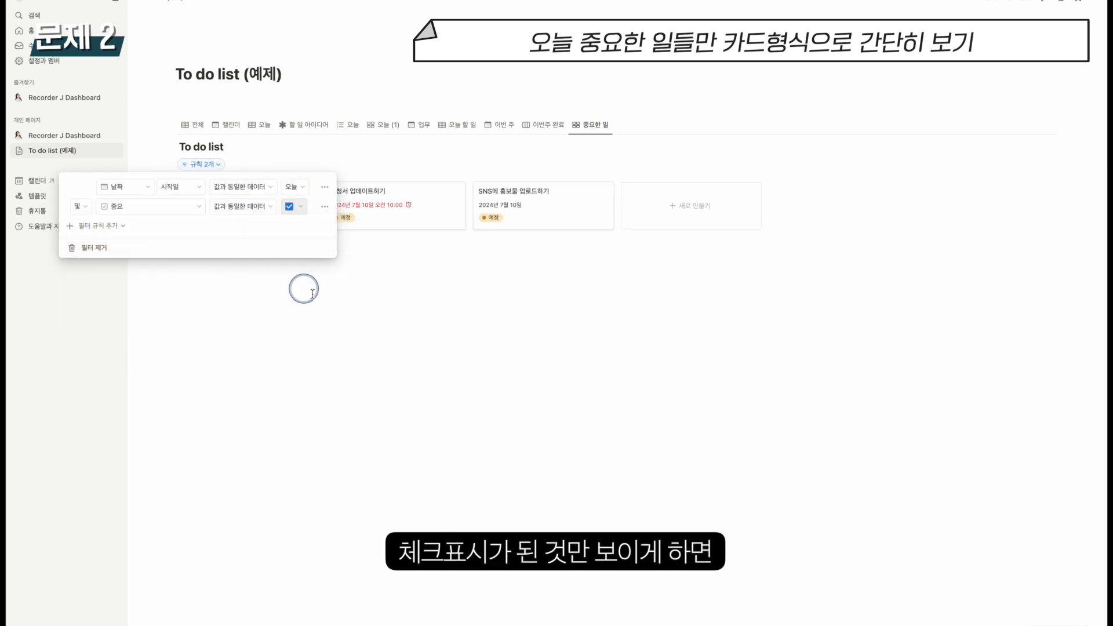
{"action": "left_click", "coordinate": [826, 381]}
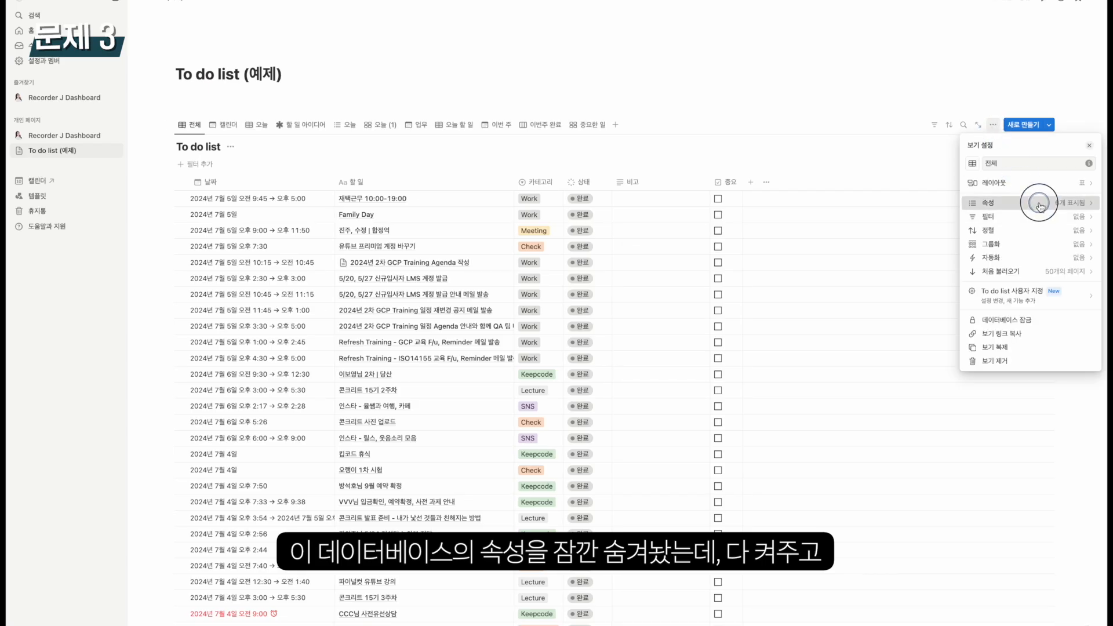
Show the hidden 시작, 종료, 최종 편집 일시 and 우선순위 properties in the 전체 table.
{"action": "left_click", "coordinate": [1046, 203]}
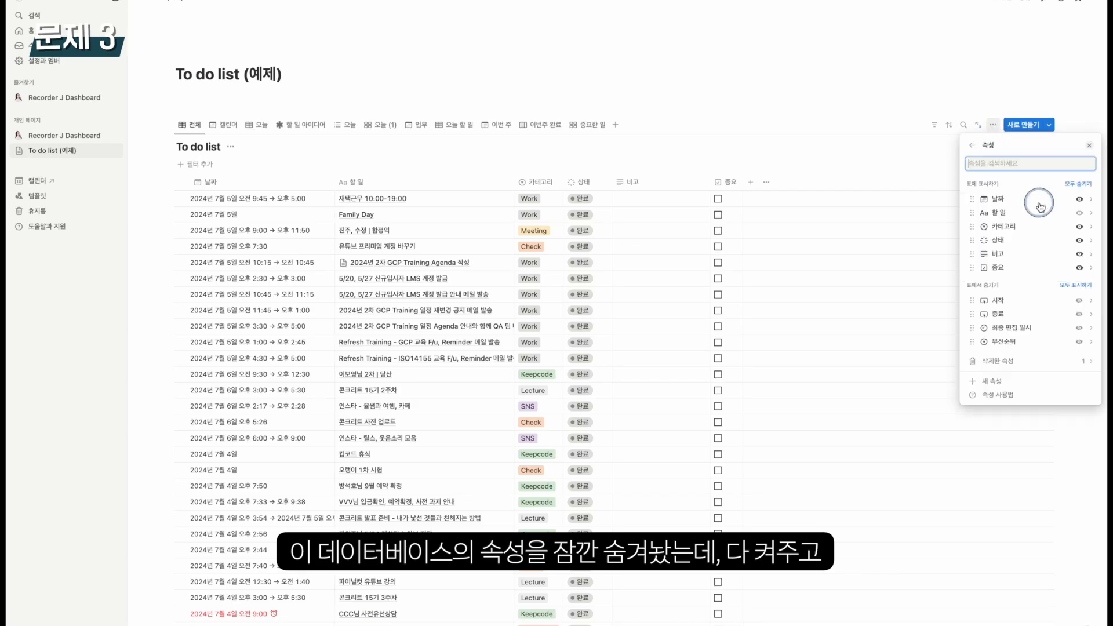
{"action": "left_click", "coordinate": [1079, 300]}
{"action": "left_click", "coordinate": [1079, 314]}
{"action": "left_click", "coordinate": [1079, 328]}
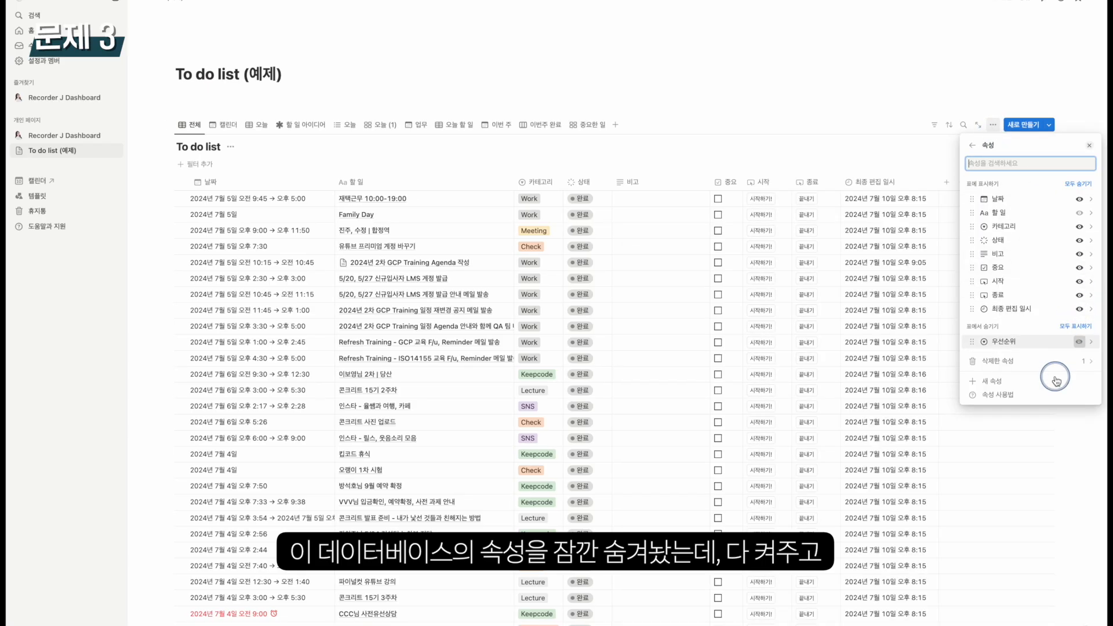
{"action": "left_click", "coordinate": [1079, 342]}
{"action": "left_click", "coordinate": [912, 258]}
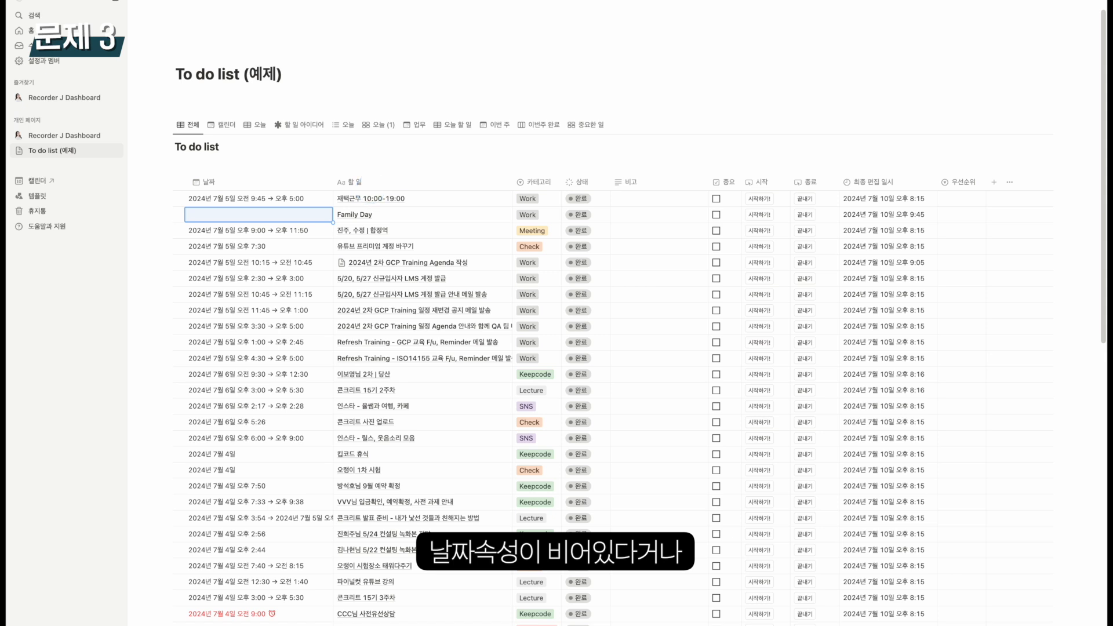
Clear the 할 일 title of the 2024년 2차 GCP Training Agenda 작성 row.
{"action": "key", "text": "Right"}
{"action": "key", "text": "Down"}
{"action": "key", "text": "Down"}
{"action": "key", "text": "Down"}
{"action": "key", "text": "BackSpace"}
{"action": "key", "text": "Return"}
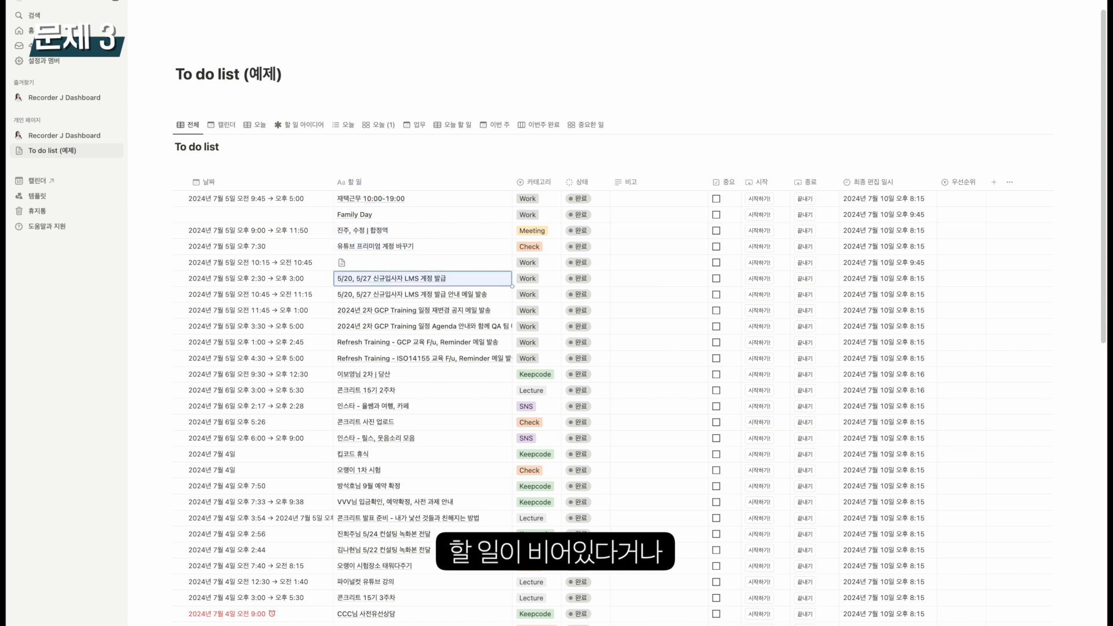
Clear the 카테고리 value of the 2024년 2차 GCP Training 일정 재변경 공지 메일 발송 row.
{"action": "key", "text": "Right"}
{"action": "key", "text": "Down"}
{"action": "key", "text": "Down"}
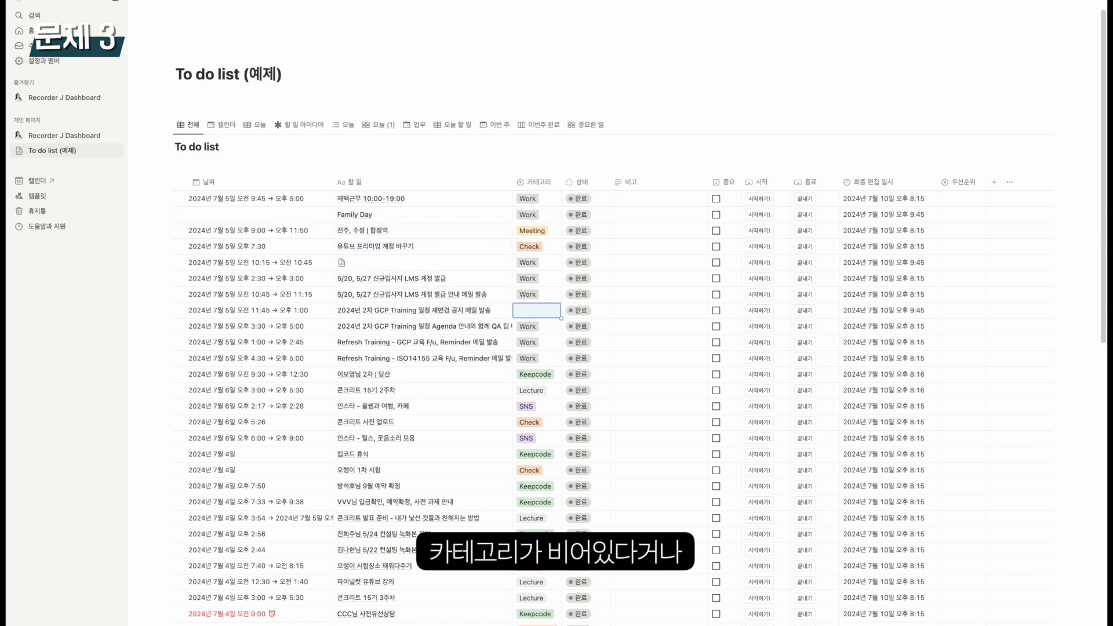
Reset the 상태 of the seven consecutive past tasks from Refresh Training - ISO14155 through 킵코드 휴식 to 예정.
{"action": "key", "text": "Down"}
{"action": "key", "text": "Down"}
{"action": "key", "text": "Down"}
{"action": "key", "text": "BackSpace"}
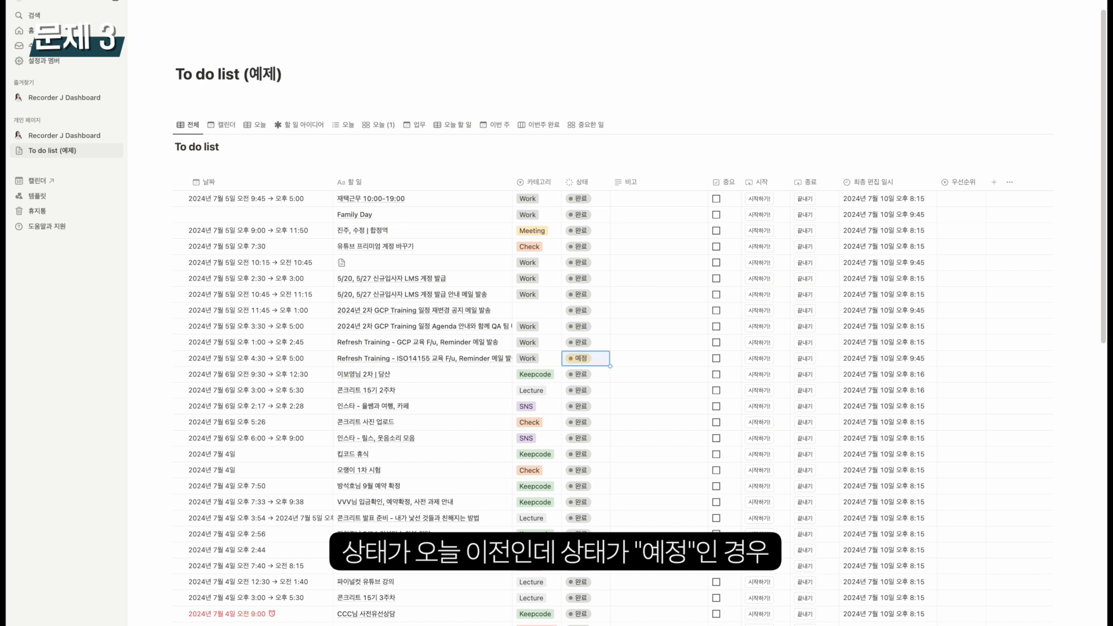
{"action": "key", "text": "BackSpace"}
{"action": "key", "text": "Down"}
{"action": "key", "text": "BackSpace"}
{"action": "key", "text": "Down"}
{"action": "key", "text": "BackSpace"}
{"action": "key", "text": "Down"}
{"action": "key", "text": "BackSpace"}
{"action": "key", "text": "Down"}
{"action": "key", "text": "BackSpace"}
{"action": "key", "text": "Down"}
{"action": "key", "text": "BackSpace"}
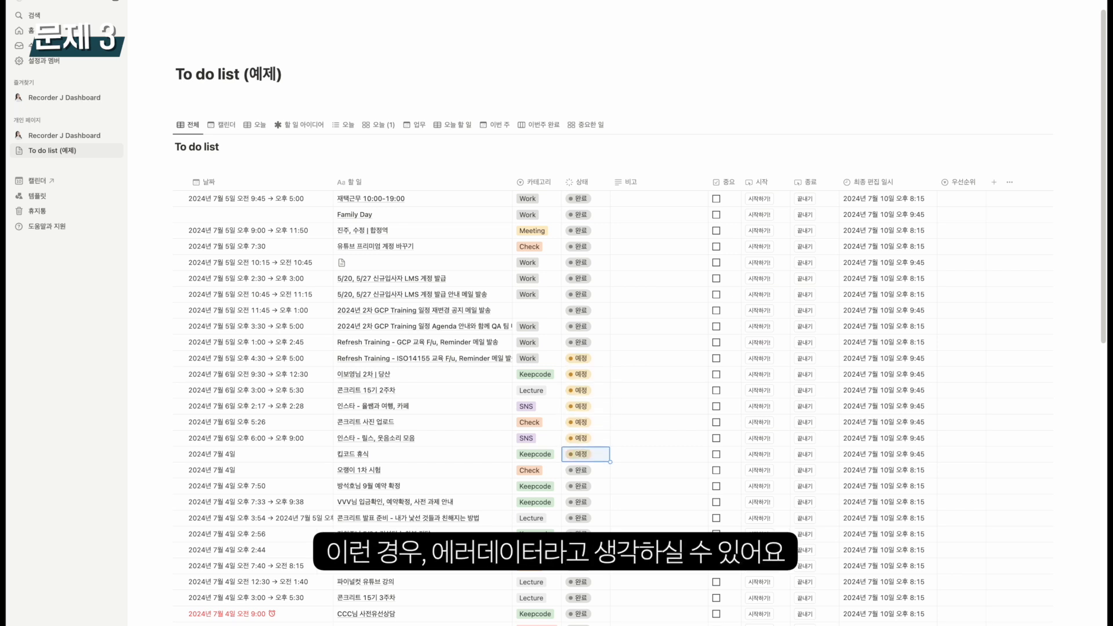
Go through the 비고, 중요, 시작, 종료, 최종 편집 일시 and 우선순위 cells to consider which blanks count as error data.
{"action": "key", "text": "Right"}
{"action": "key", "text": "Up"}
{"action": "key", "text": "Up"}
{"action": "key", "text": "Up"}
{"action": "key", "text": "Up"}
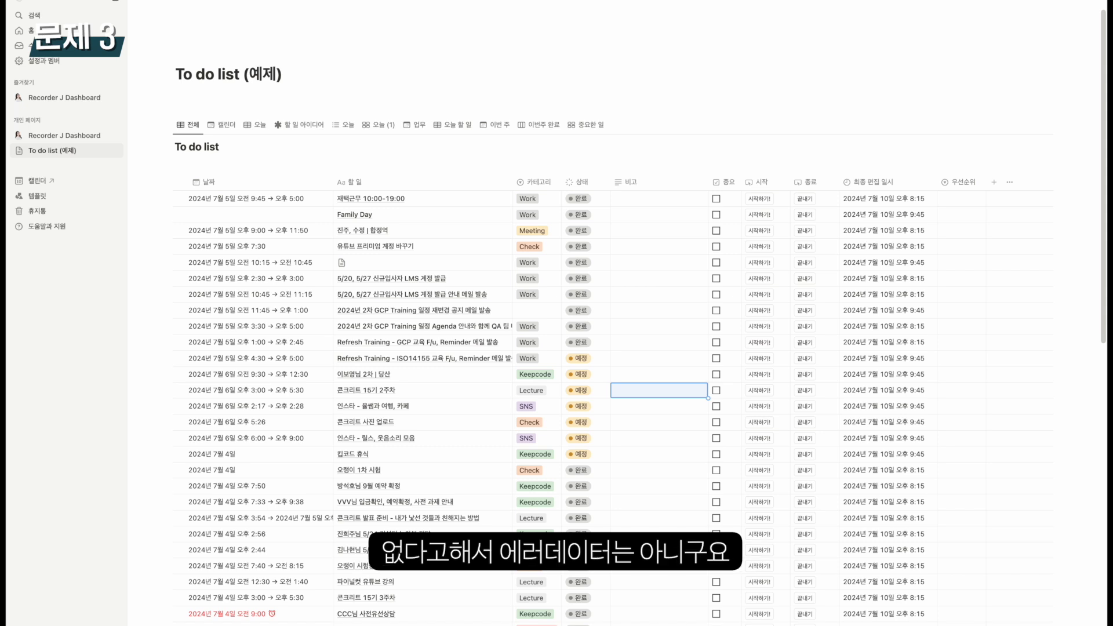
{"action": "key", "text": "Right"}
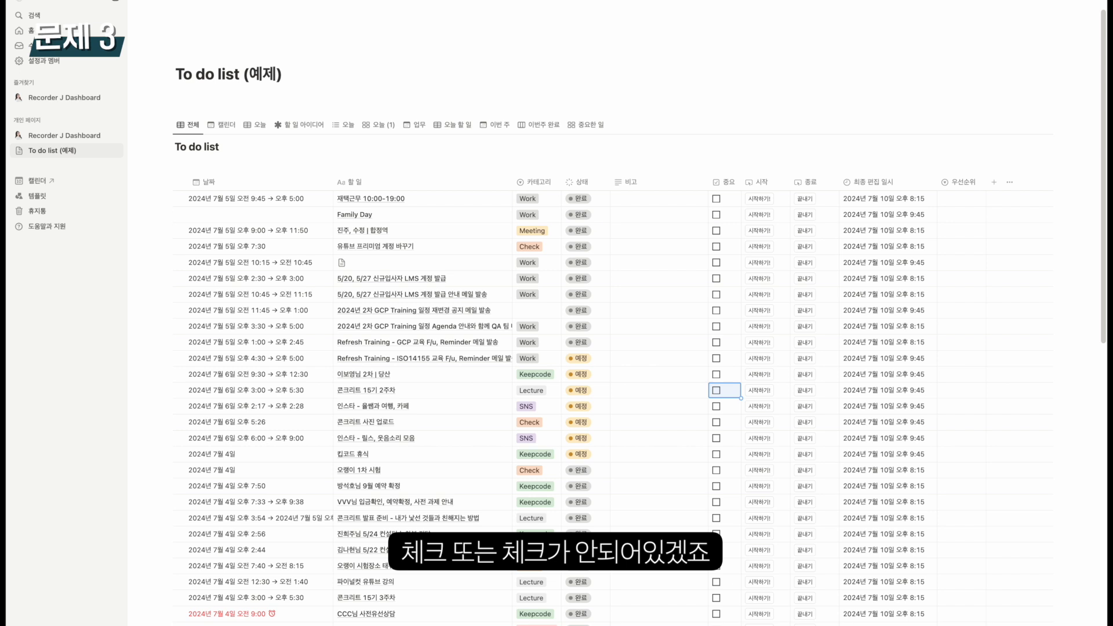
{"action": "key", "text": "Right"}
{"action": "key", "text": "Right"}
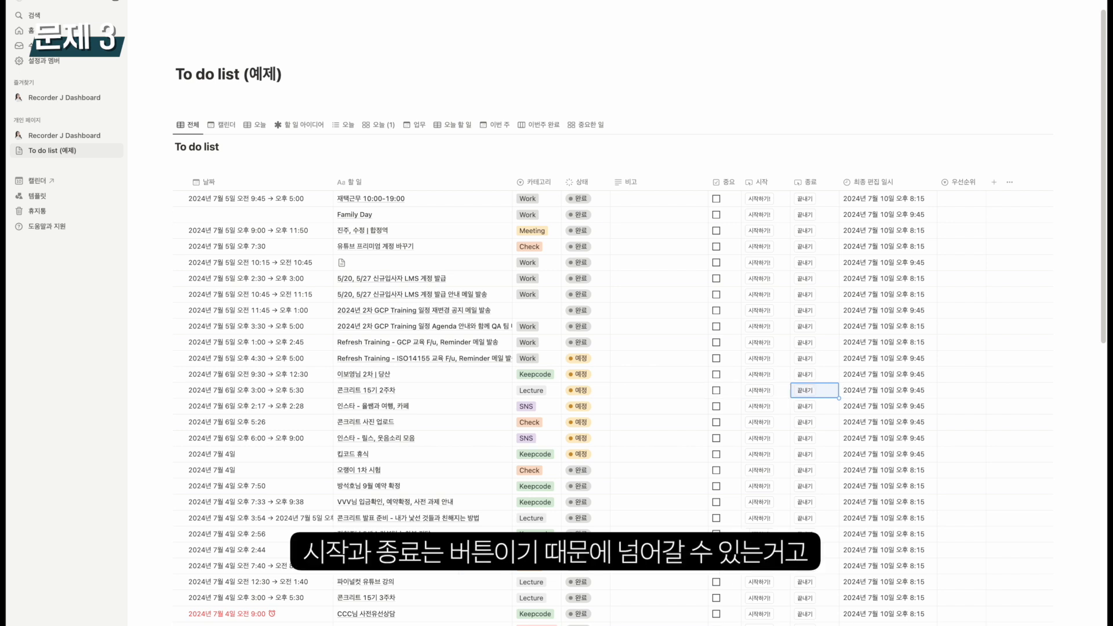
{"action": "key", "text": "Right"}
{"action": "key", "text": "Right"}
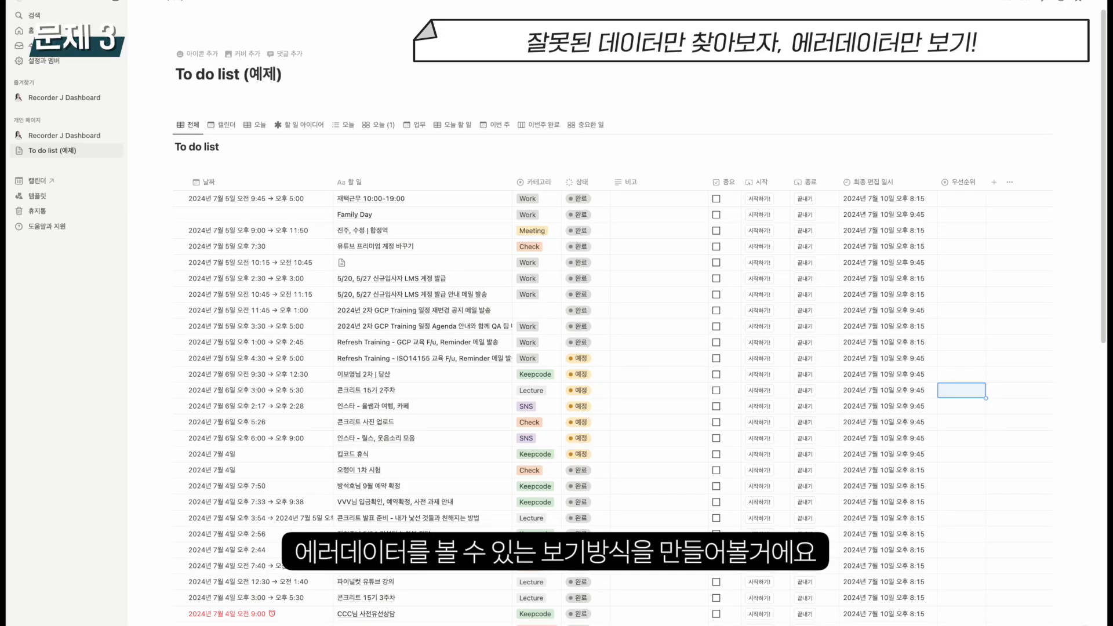
Duplicate the 전체 view and name the copy 에러.
{"action": "left_click", "coordinate": [192, 125]}
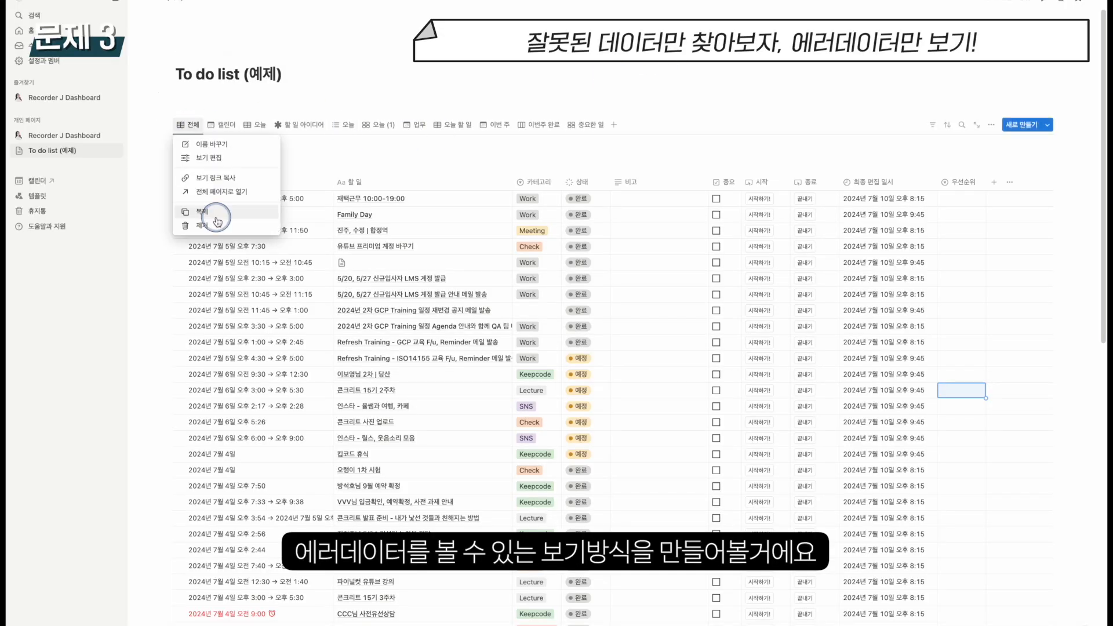
{"action": "left_click", "coordinate": [216, 216]}
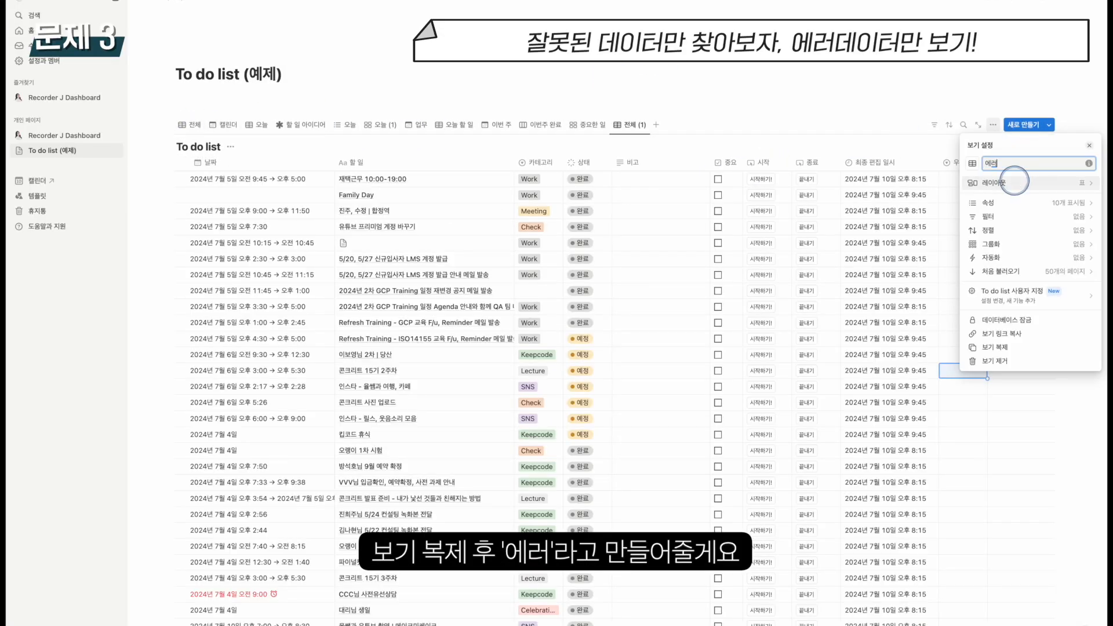
{"action": "type", "text": "에러"}
{"action": "key", "text": "Return"}
Add an advanced filter to the 에러 table with the rule 할 일, 비어 있음.
{"action": "left_click", "coordinate": [935, 126]}
{"action": "left_click", "coordinate": [934, 125]}
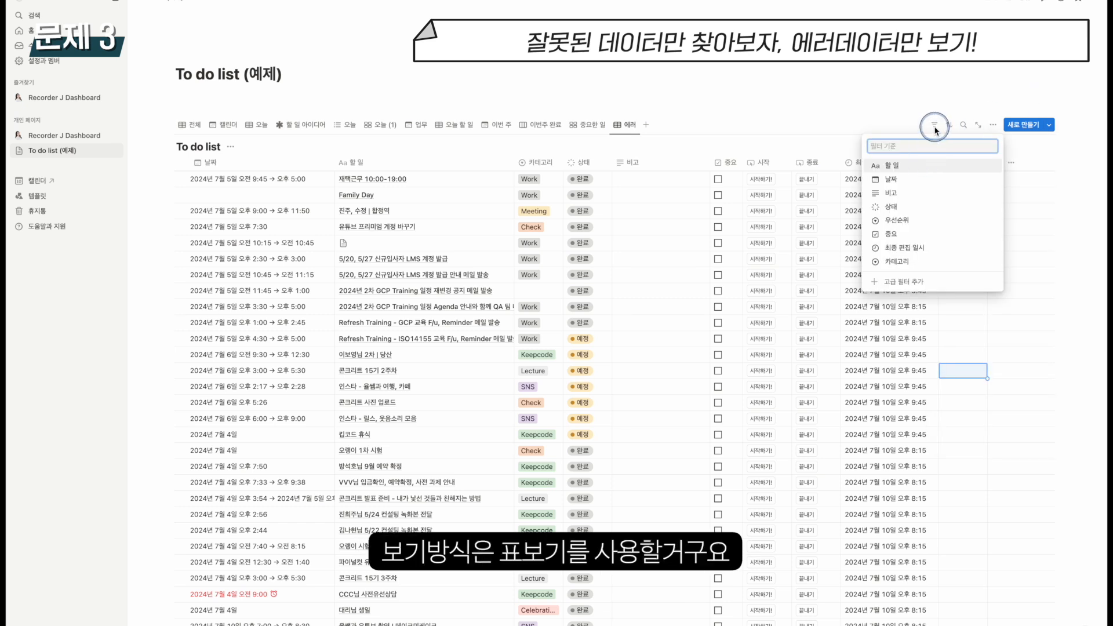
{"action": "left_click", "coordinate": [937, 286]}
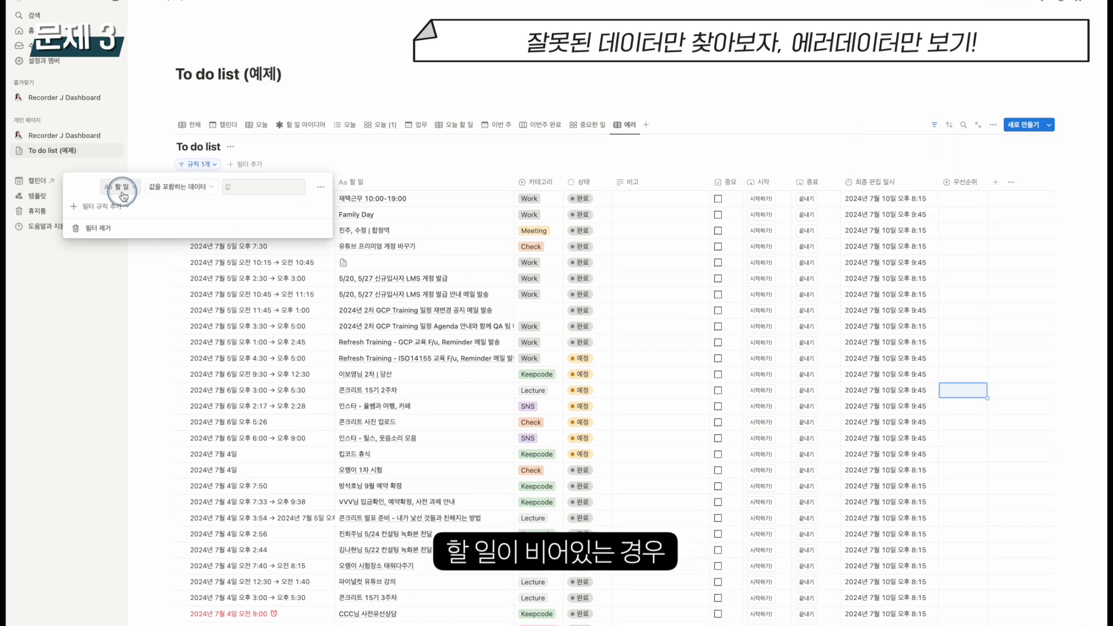
{"action": "left_click", "coordinate": [177, 186]}
{"action": "left_click", "coordinate": [199, 297]}
Add a second filter rule joined with 또는 that matches tasks whose 날짜 is empty (비어 있음).
{"action": "left_click", "coordinate": [139, 206]}
{"action": "left_click", "coordinate": [136, 205]}
{"action": "left_click", "coordinate": [135, 250]}
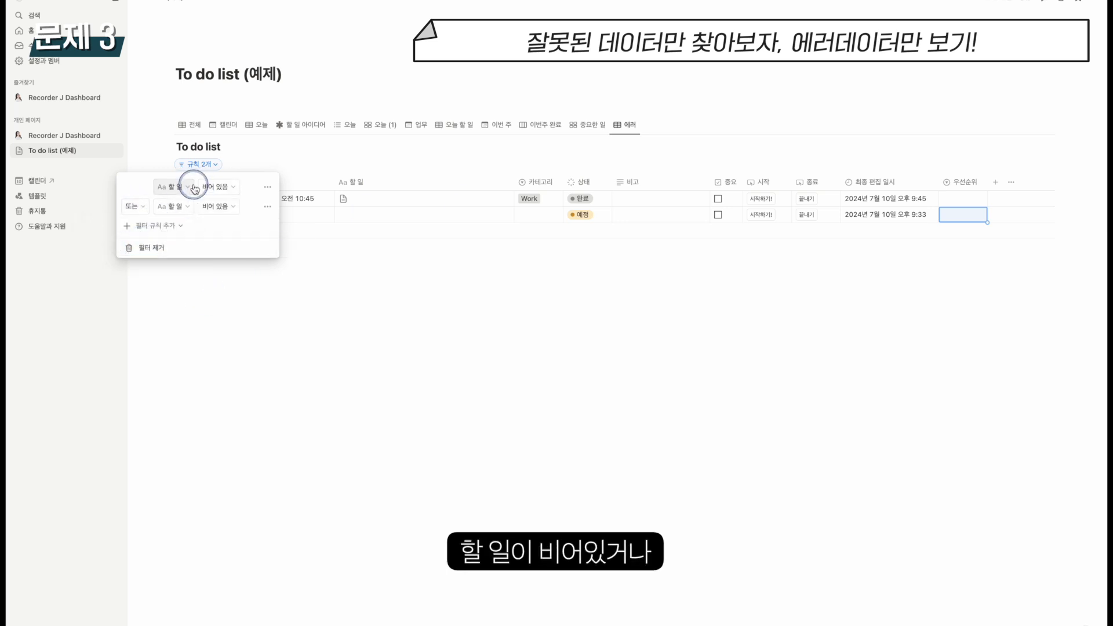
{"action": "left_click", "coordinate": [196, 208]}
{"action": "left_click", "coordinate": [157, 256]}
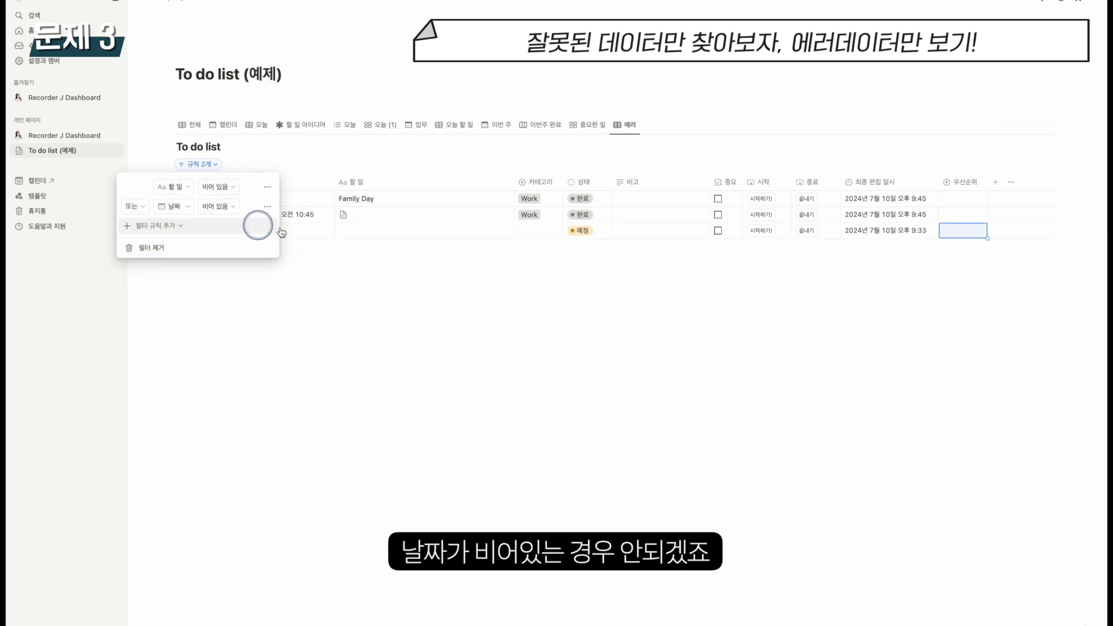
Add a third filter entry joined with 또는 as a filter group, with the rule 날짜, 시작일, ~이전(당일 불포함), 오늘.
{"action": "left_click", "coordinate": [156, 228]}
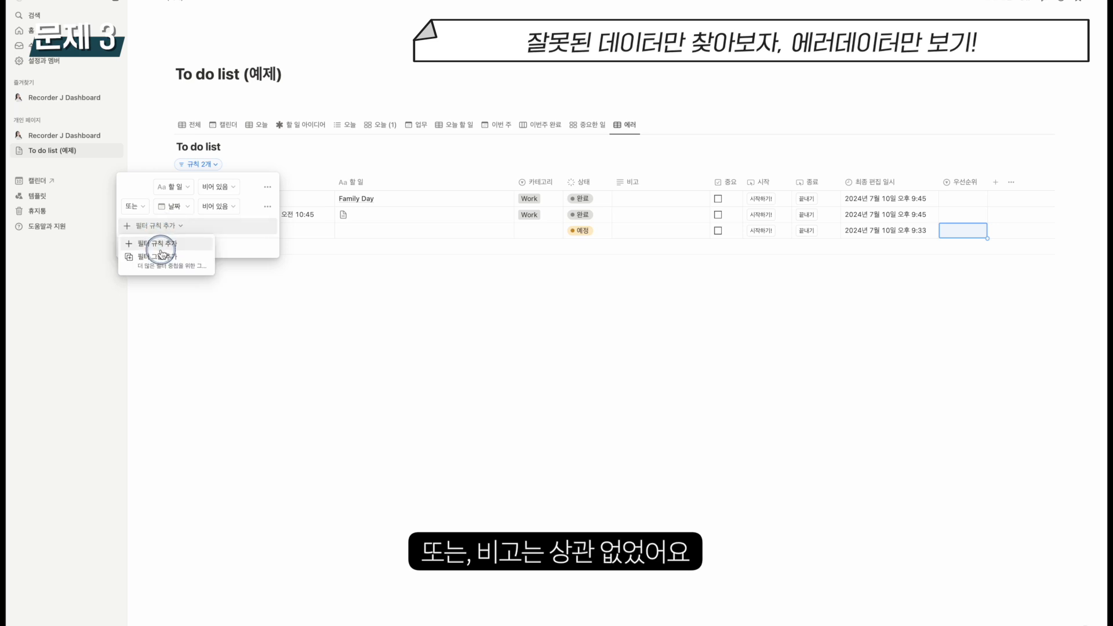
{"action": "left_click", "coordinate": [160, 246]}
{"action": "left_click", "coordinate": [169, 229]}
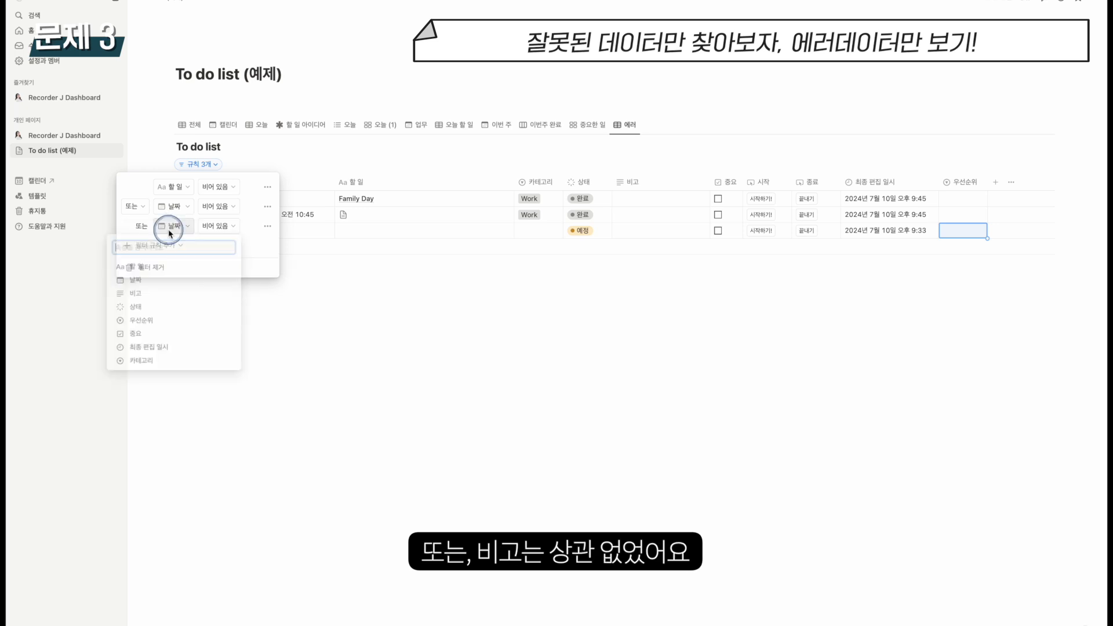
{"action": "left_click", "coordinate": [148, 307]}
{"action": "left_click", "coordinate": [268, 226]}
{"action": "left_click", "coordinate": [268, 270]}
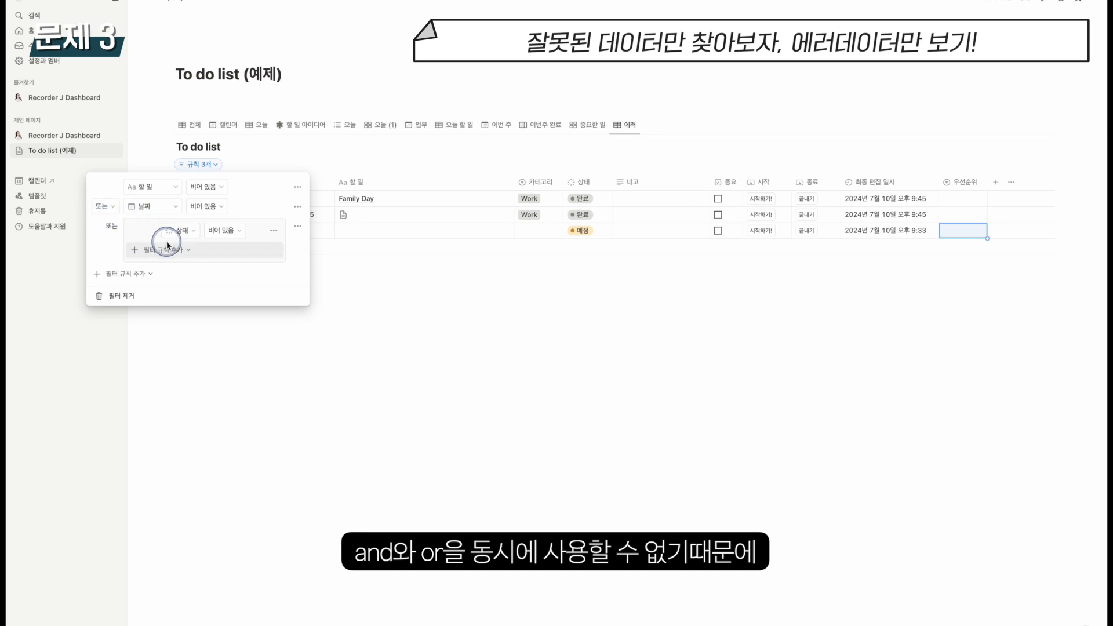
{"action": "left_click", "coordinate": [189, 254]}
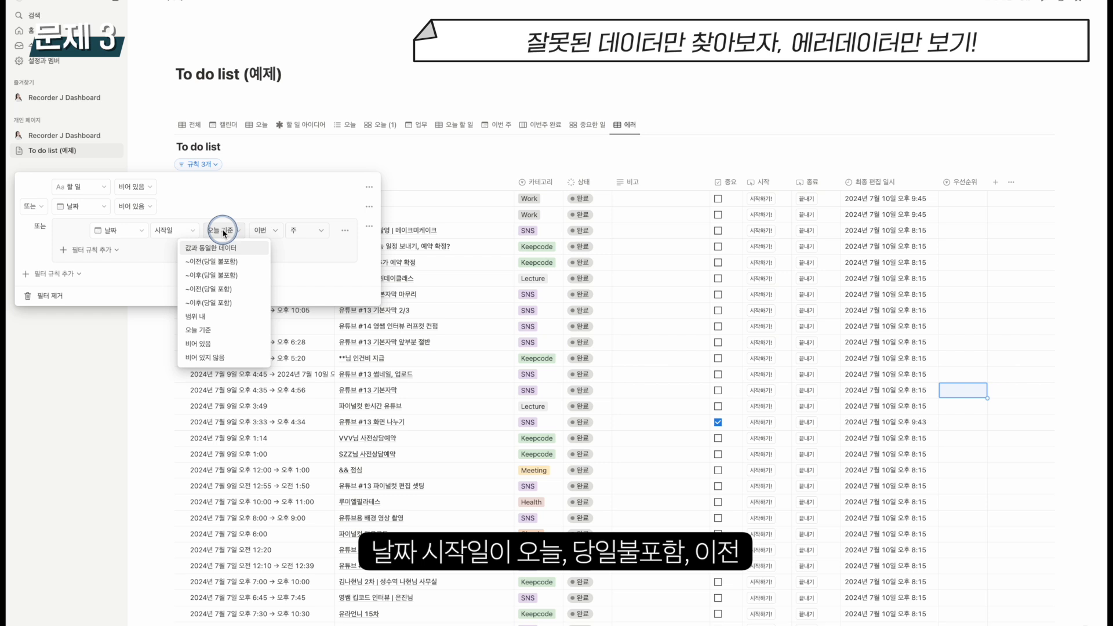
{"action": "left_click", "coordinate": [251, 268]}
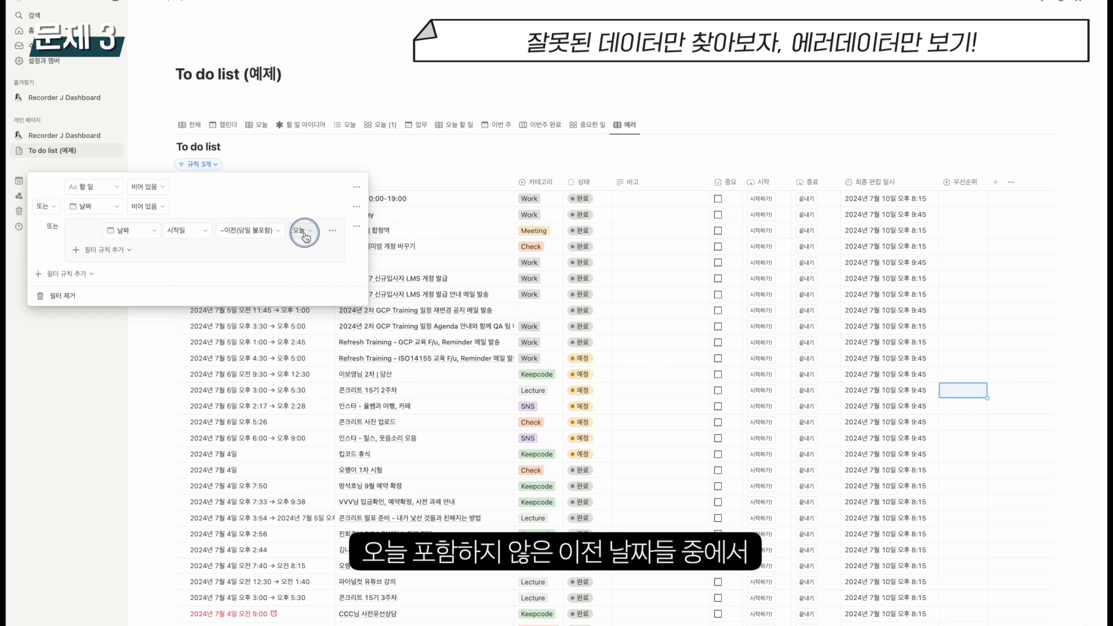
Add a second rule joined with 및 inside the filter group that matches tasks whose 상태 is 예정 or 진행 중.
{"action": "left_click", "coordinate": [109, 249]}
{"action": "left_click", "coordinate": [116, 265]}
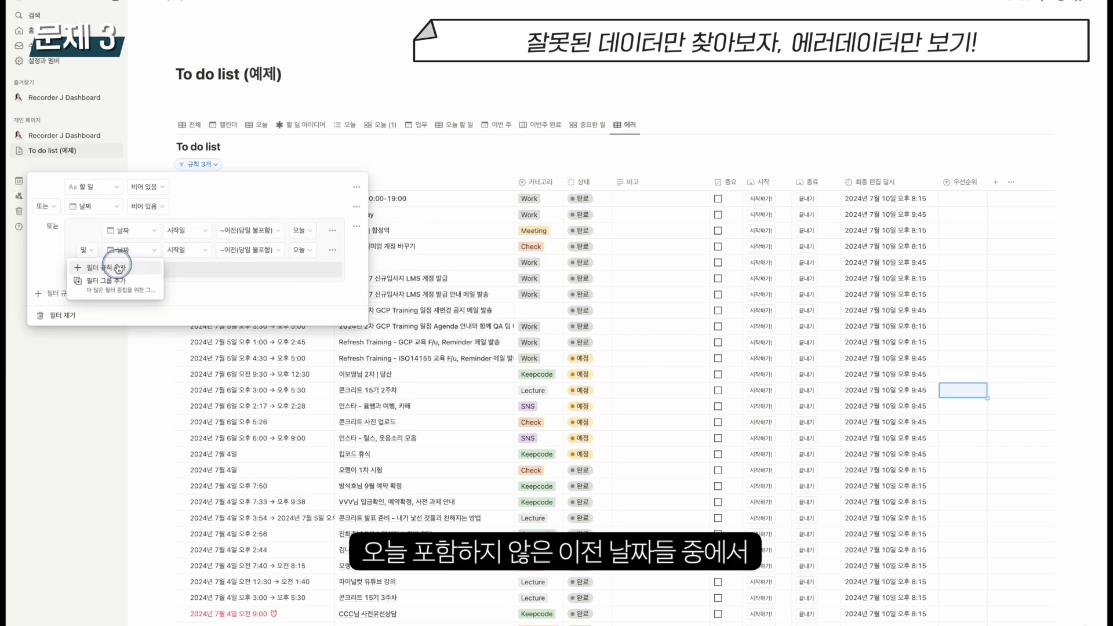
{"action": "left_click", "coordinate": [131, 249]}
{"action": "left_click", "coordinate": [137, 283]}
{"action": "left_click", "coordinate": [255, 250]}
{"action": "left_click", "coordinate": [297, 252]}
{"action": "left_click", "coordinate": [312, 282]}
{"action": "left_click", "coordinate": [308, 322]}
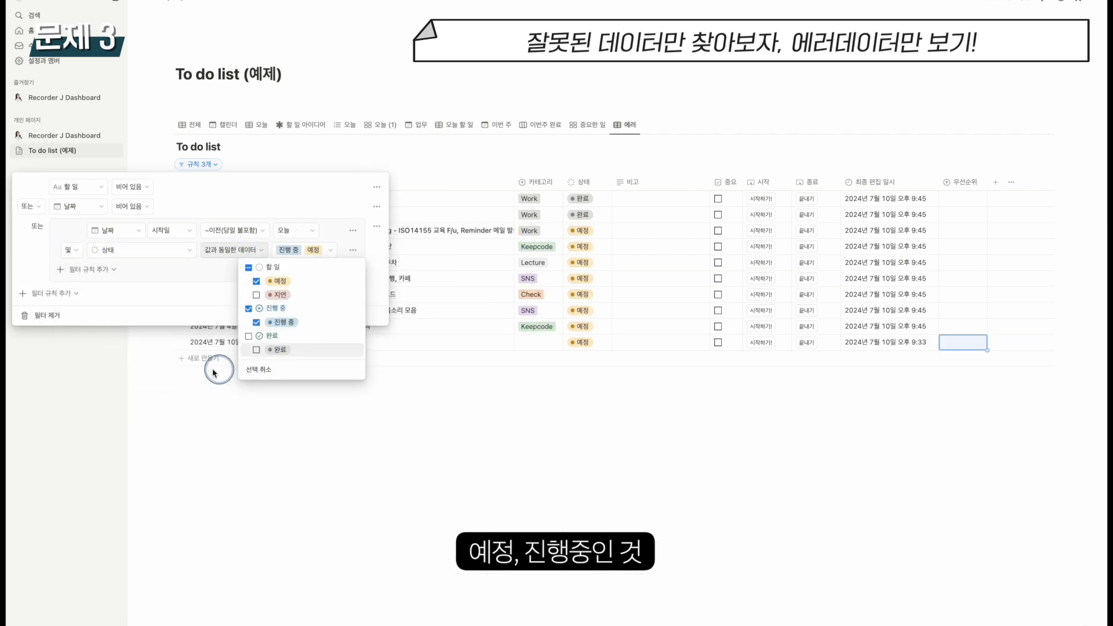
{"action": "left_click", "coordinate": [192, 283]}
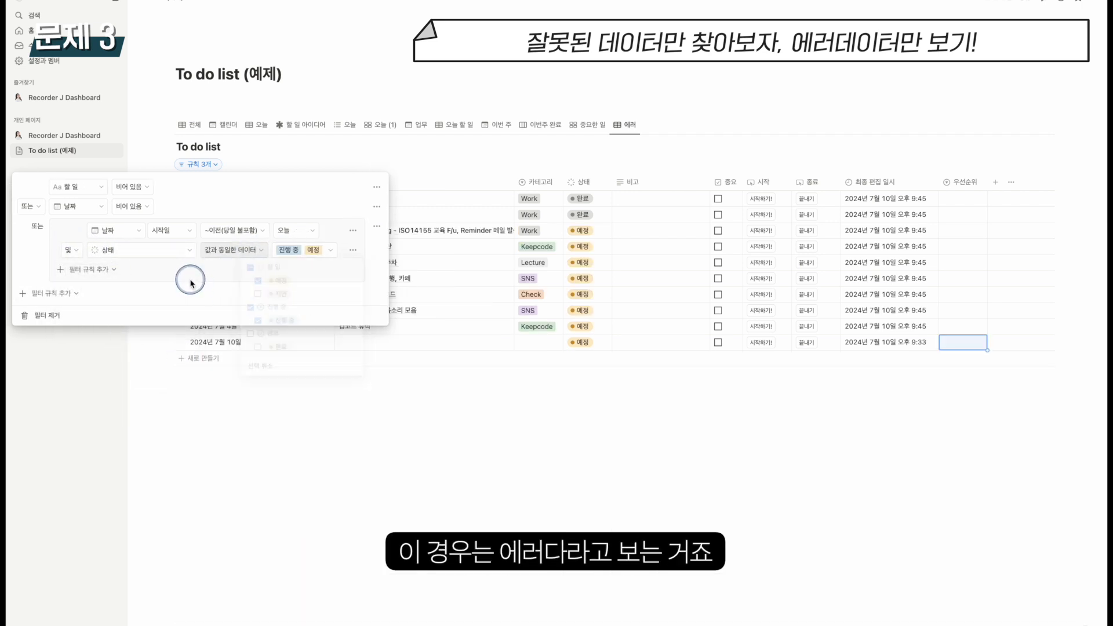
Add another filter rule joined with 또는 outside the group that matches tasks whose 카테고리 is empty (비어 있음).
{"action": "left_click", "coordinate": [51, 294]}
{"action": "left_click", "coordinate": [78, 308]}
{"action": "left_click", "coordinate": [80, 300]}
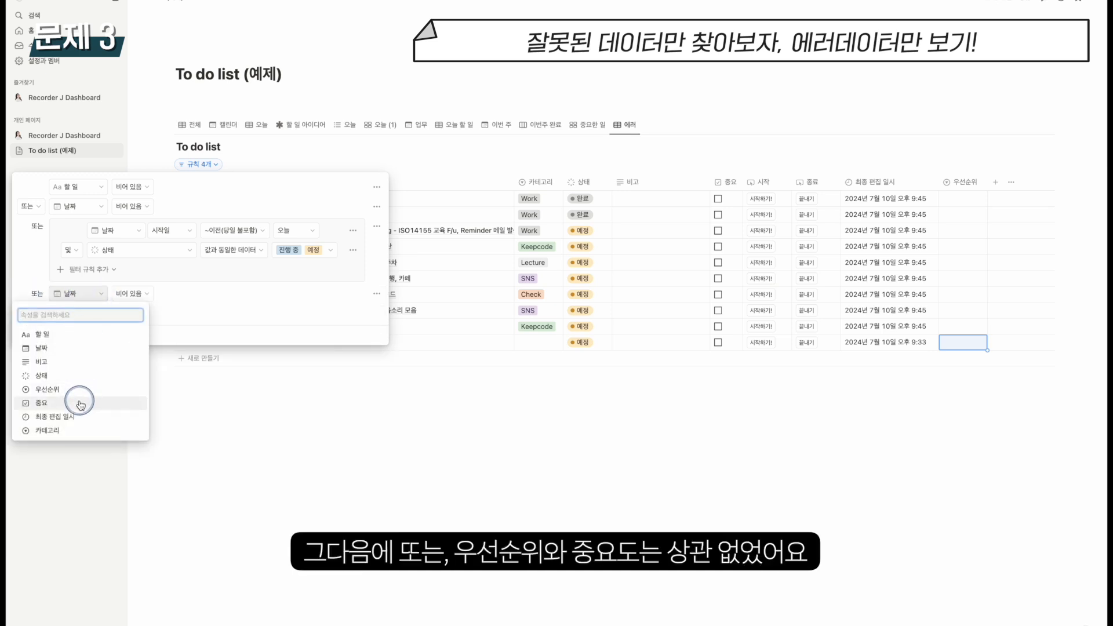
{"action": "left_click", "coordinate": [66, 430]}
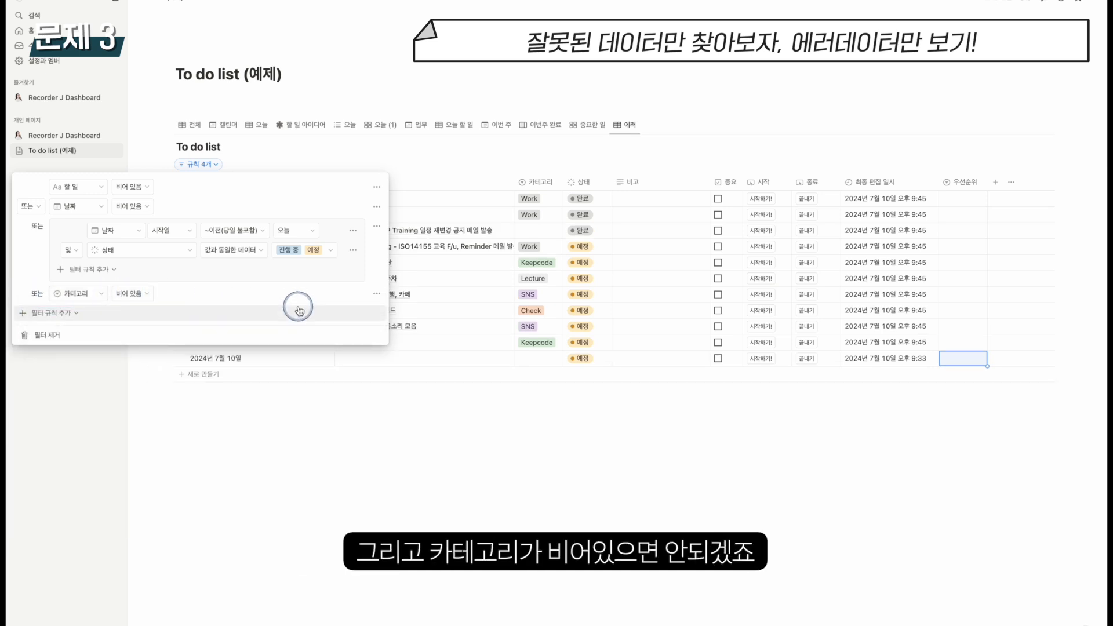
{"action": "left_click", "coordinate": [905, 118]}
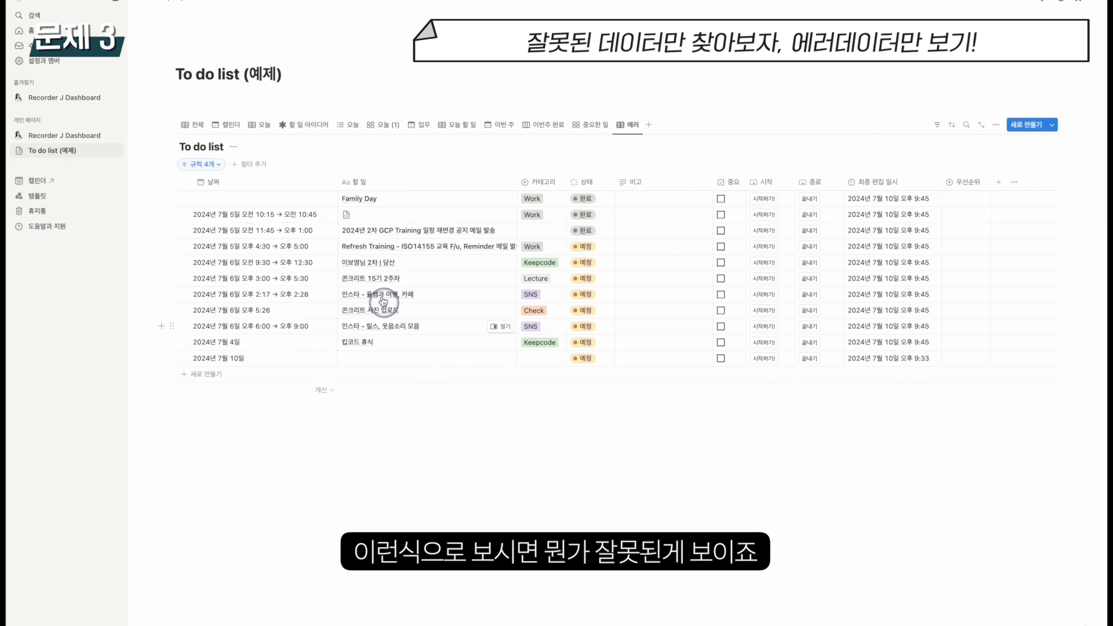
Examine the filtered rows of the 에러 table for blank 날짜, 할 일 and 카테고리 cells and for overdue tasks.
{"action": "left_click_drag", "start_coordinate": [198, 202], "coordinate": [344, 217]}
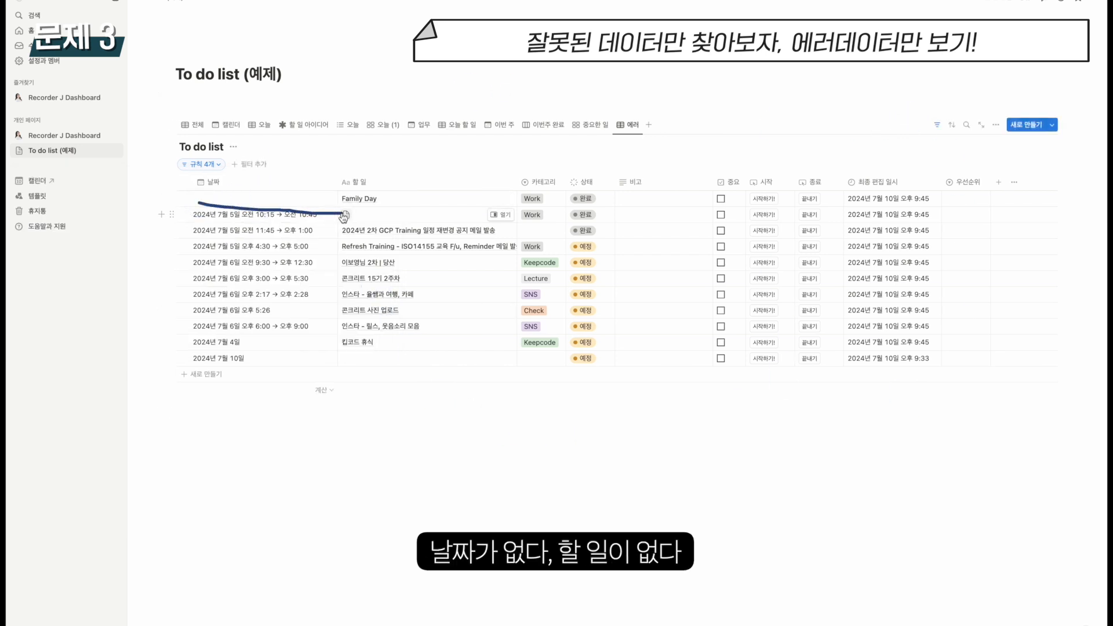
{"action": "left_click_drag", "start_coordinate": [459, 231], "coordinate": [610, 238]}
{"action": "mouse_move", "coordinate": [194, 240]}
{"action": "left_mouse_down"}
{"action": "mouse_move", "coordinate": [191, 344]}
{"action": "mouse_move", "coordinate": [360, 370]}
{"action": "left_mouse_up"}
{"action": "mouse_move", "coordinate": [385, 369]}
{"action": "left_mouse_down"}
{"action": "mouse_move", "coordinate": [449, 364]}
{"action": "mouse_move", "coordinate": [385, 370]}
{"action": "left_mouse_up"}
{"action": "mouse_move", "coordinate": [549, 346]}
{"action": "left_mouse_down"}
{"action": "mouse_move", "coordinate": [561, 352]}
{"action": "mouse_move", "coordinate": [545, 366]}
{"action": "left_mouse_up"}
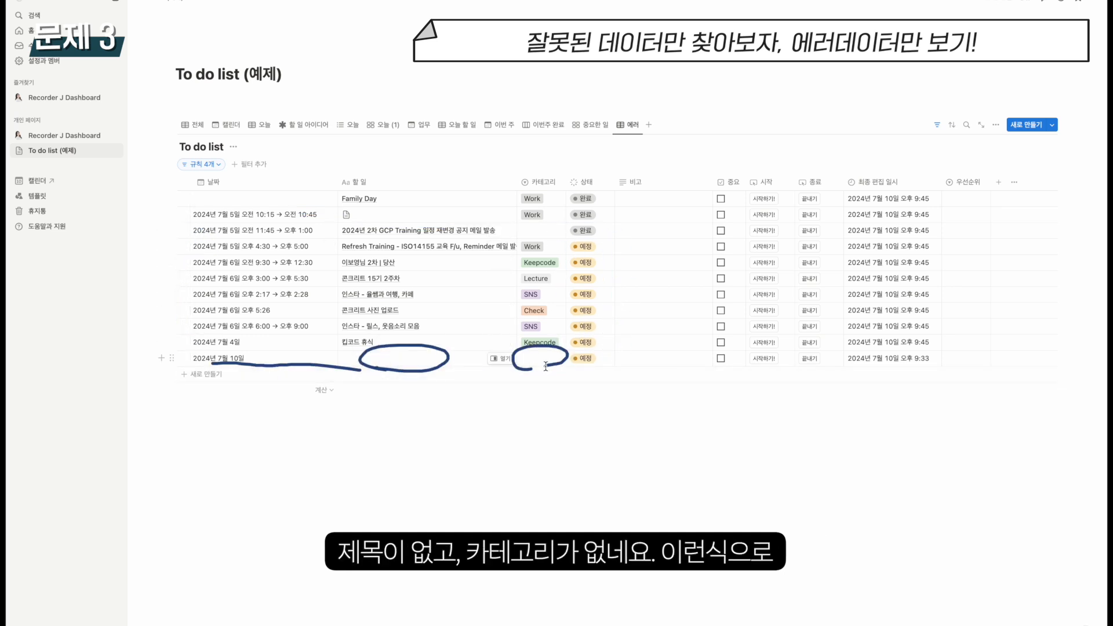